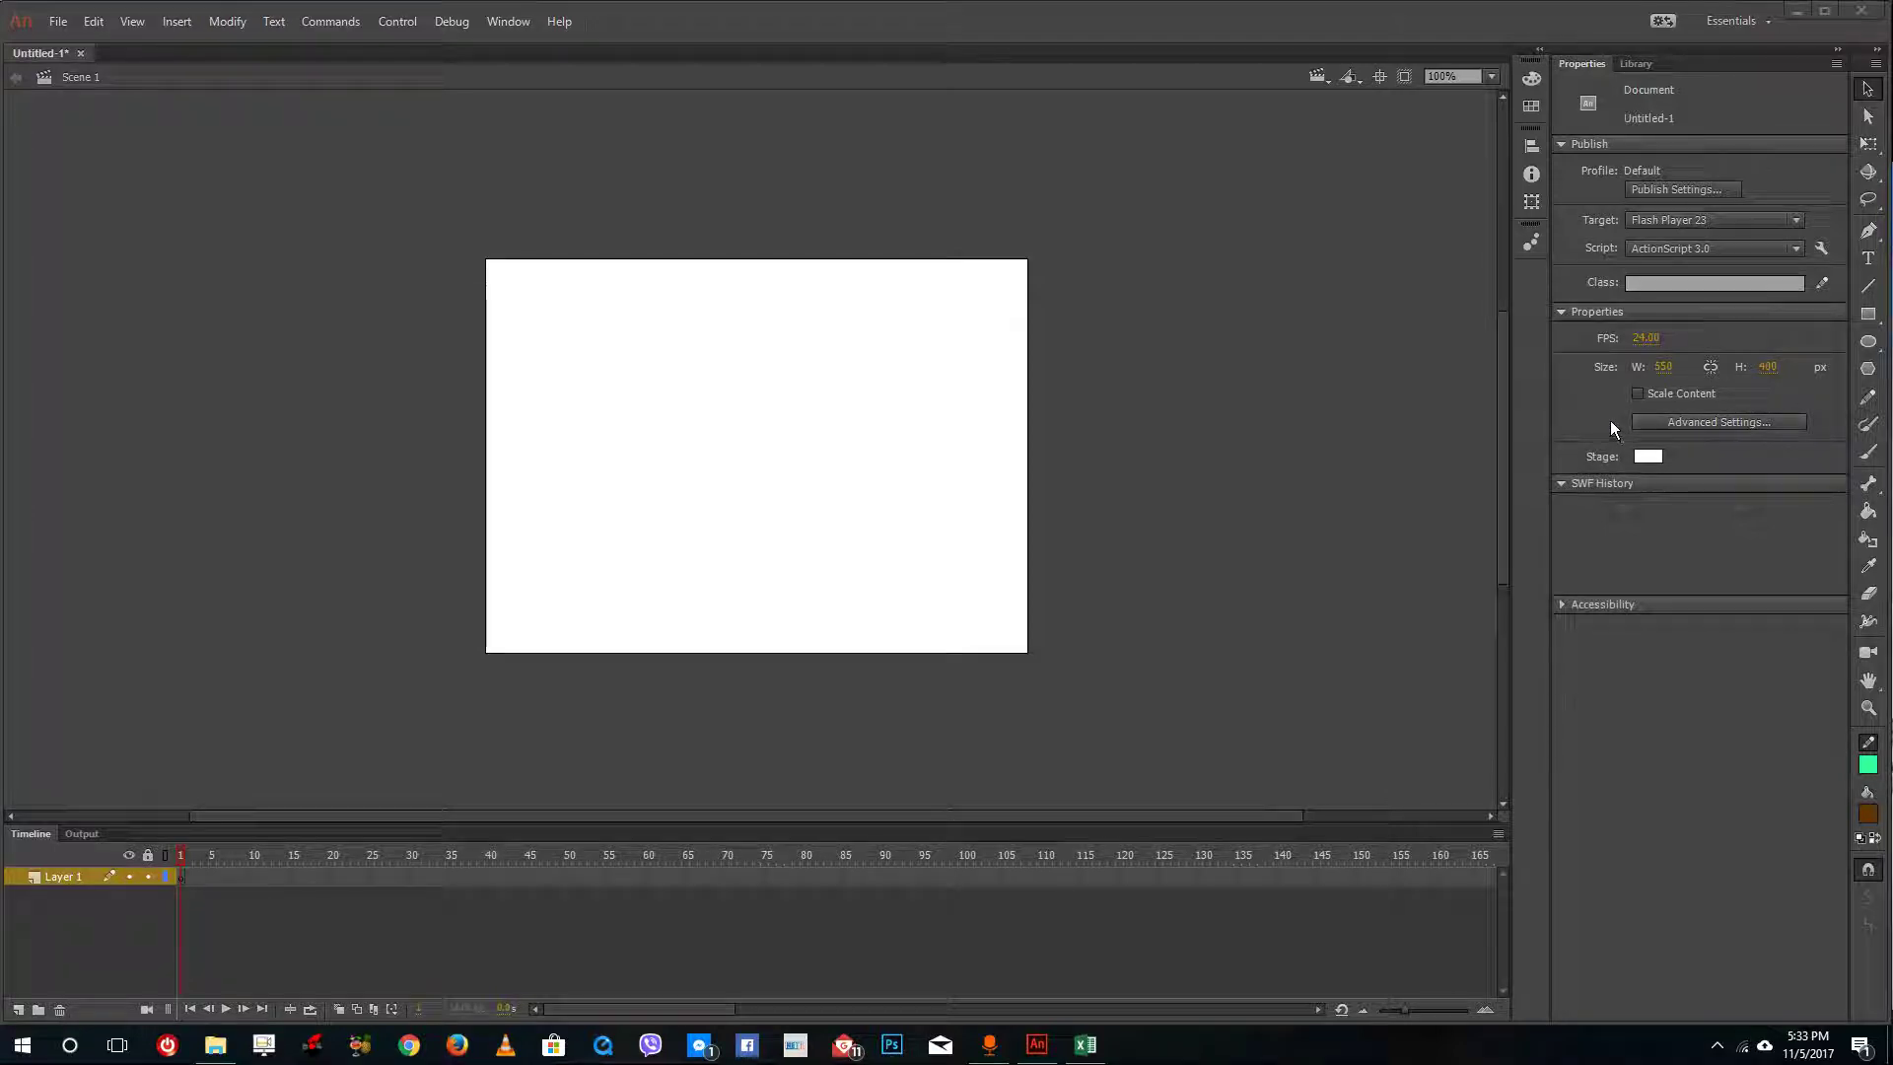
- Draw a brown 170 × 170 circle near the top of the stage and thicken its green outline to 21.80
click(1868, 343)
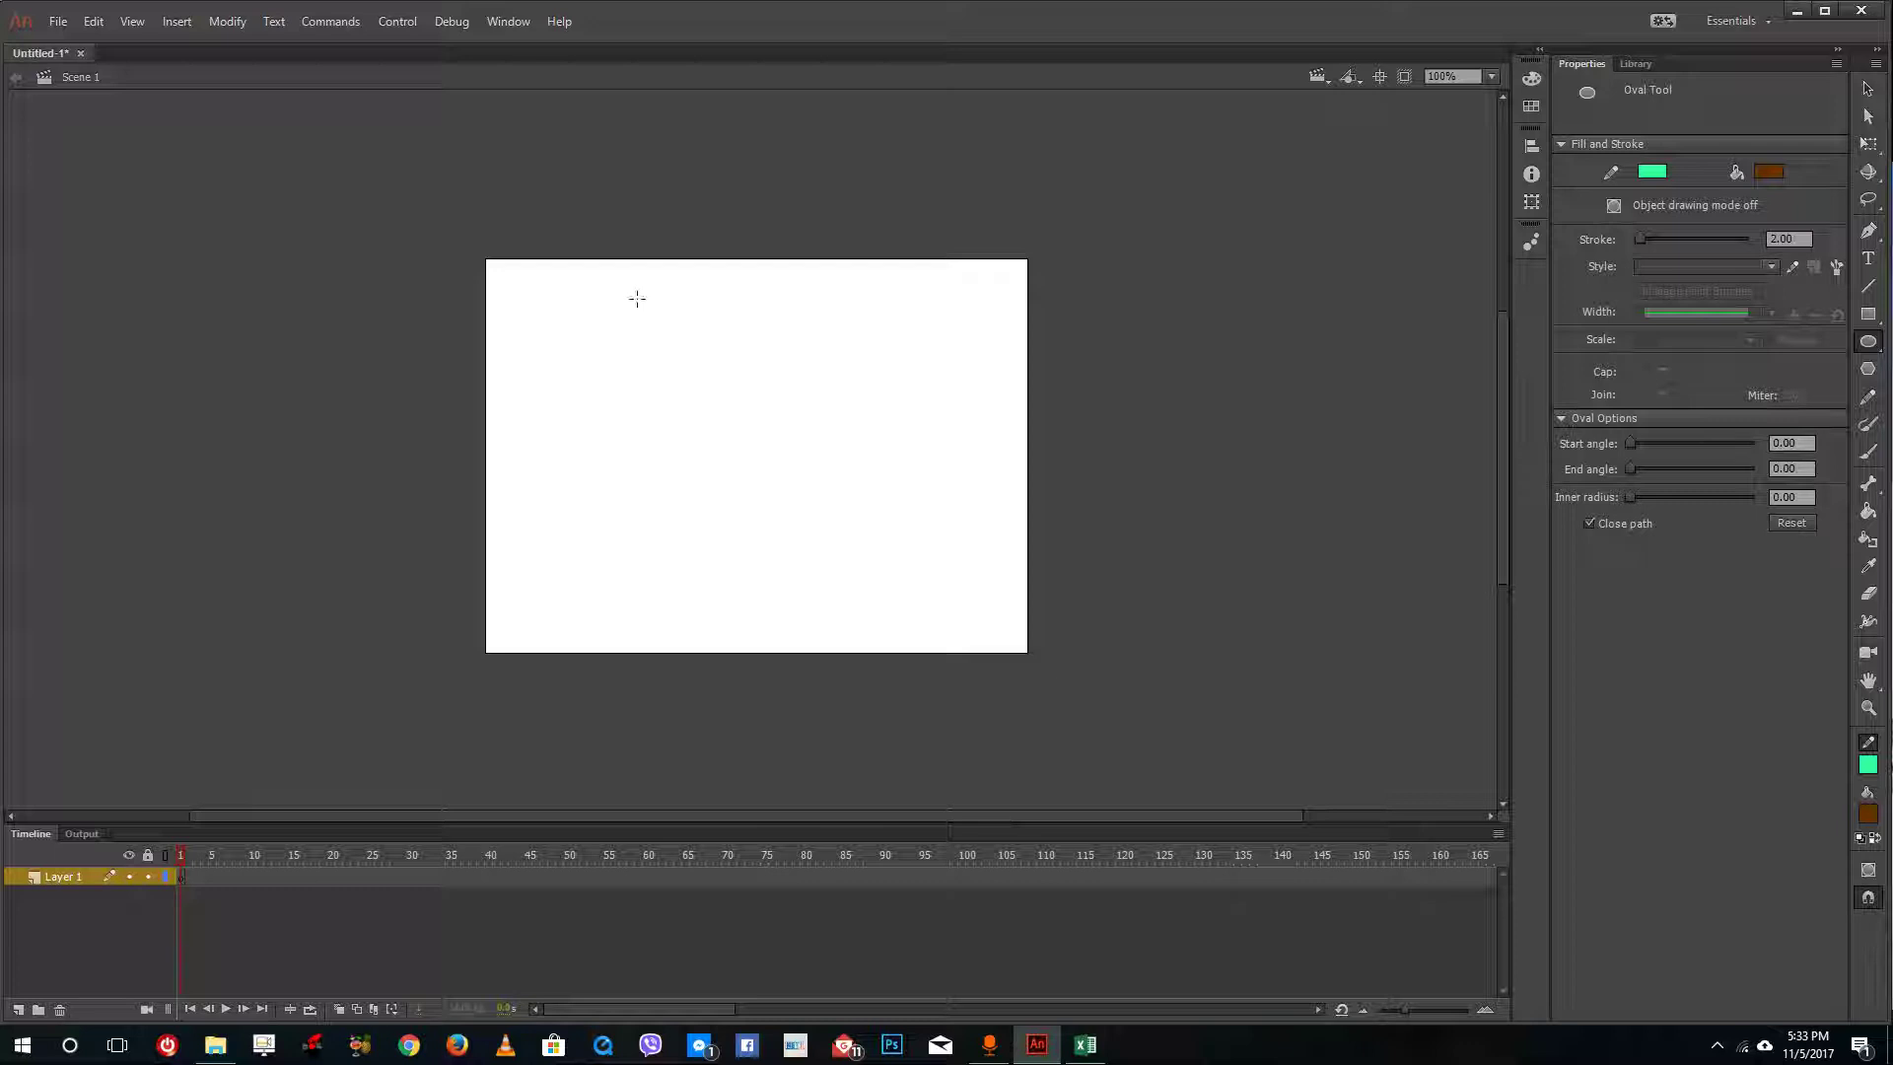
drag(621, 287, 790, 456)
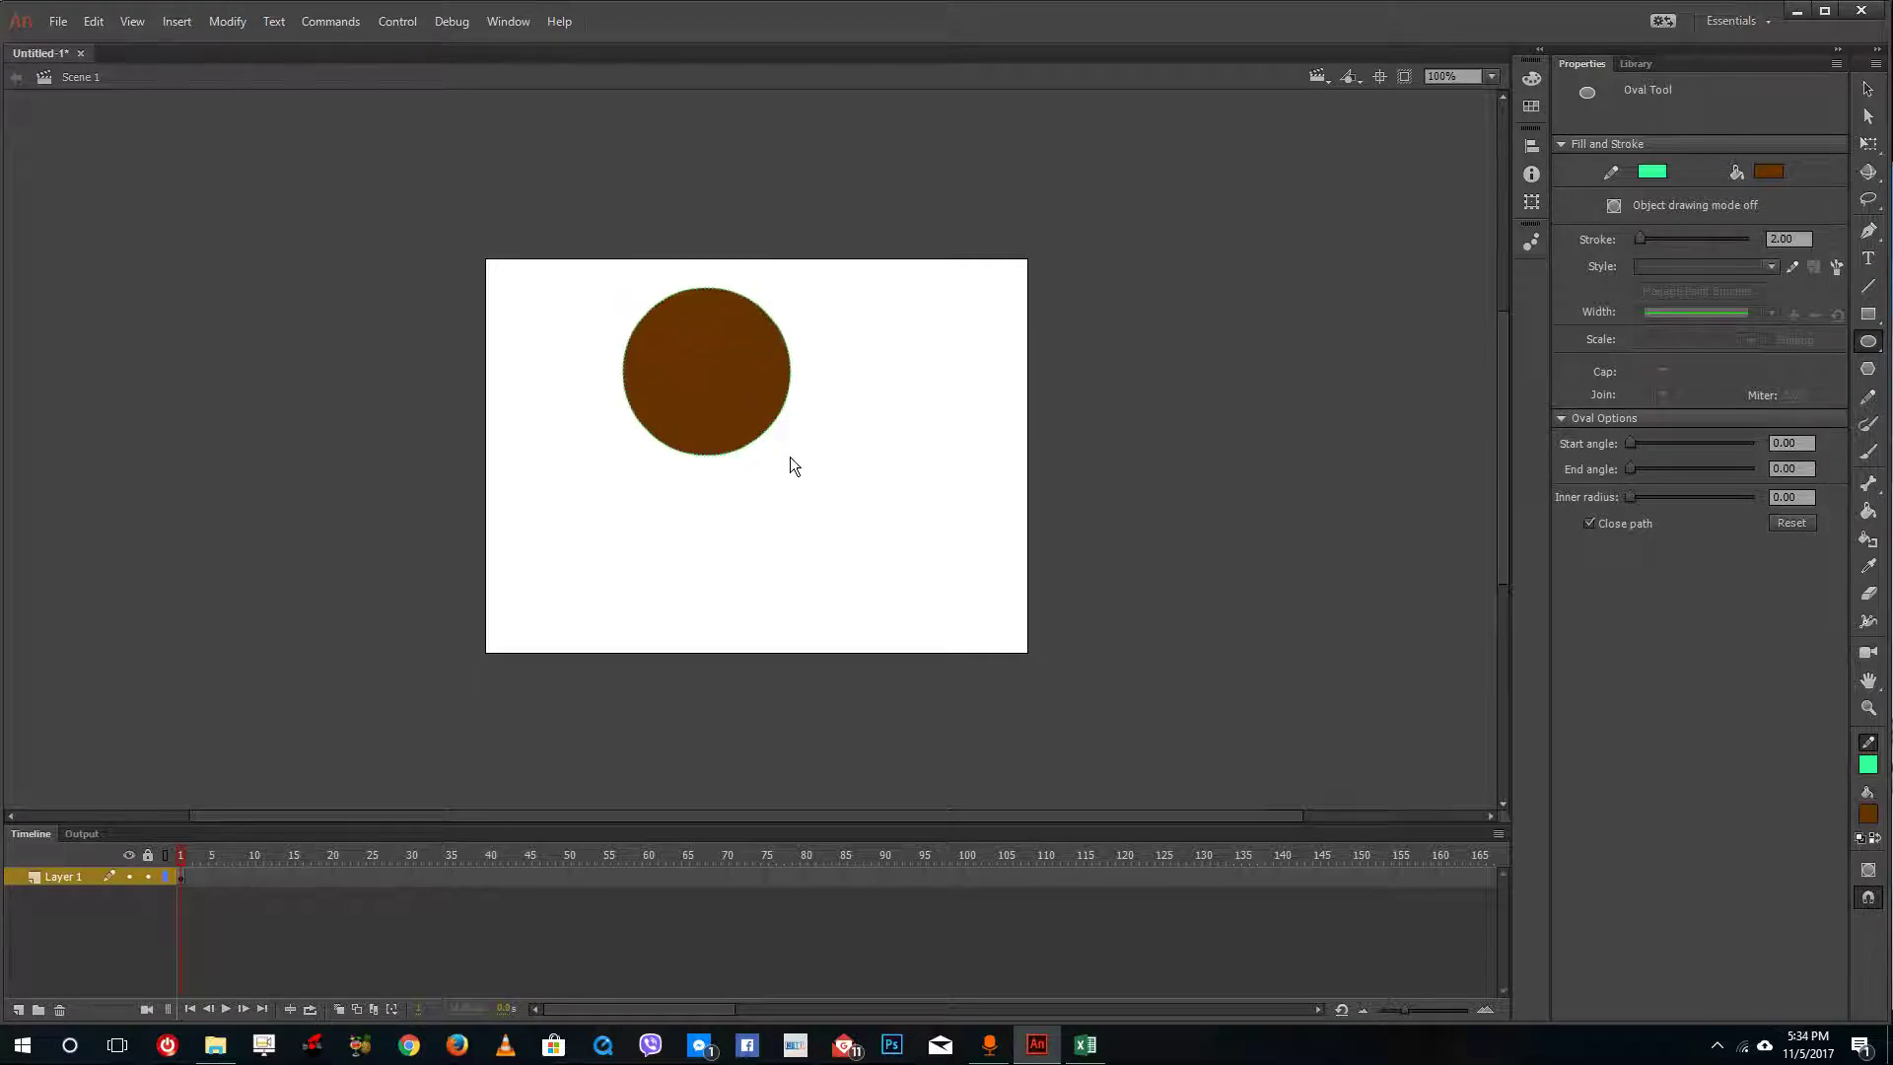
click(1867, 90)
double_click(716, 370)
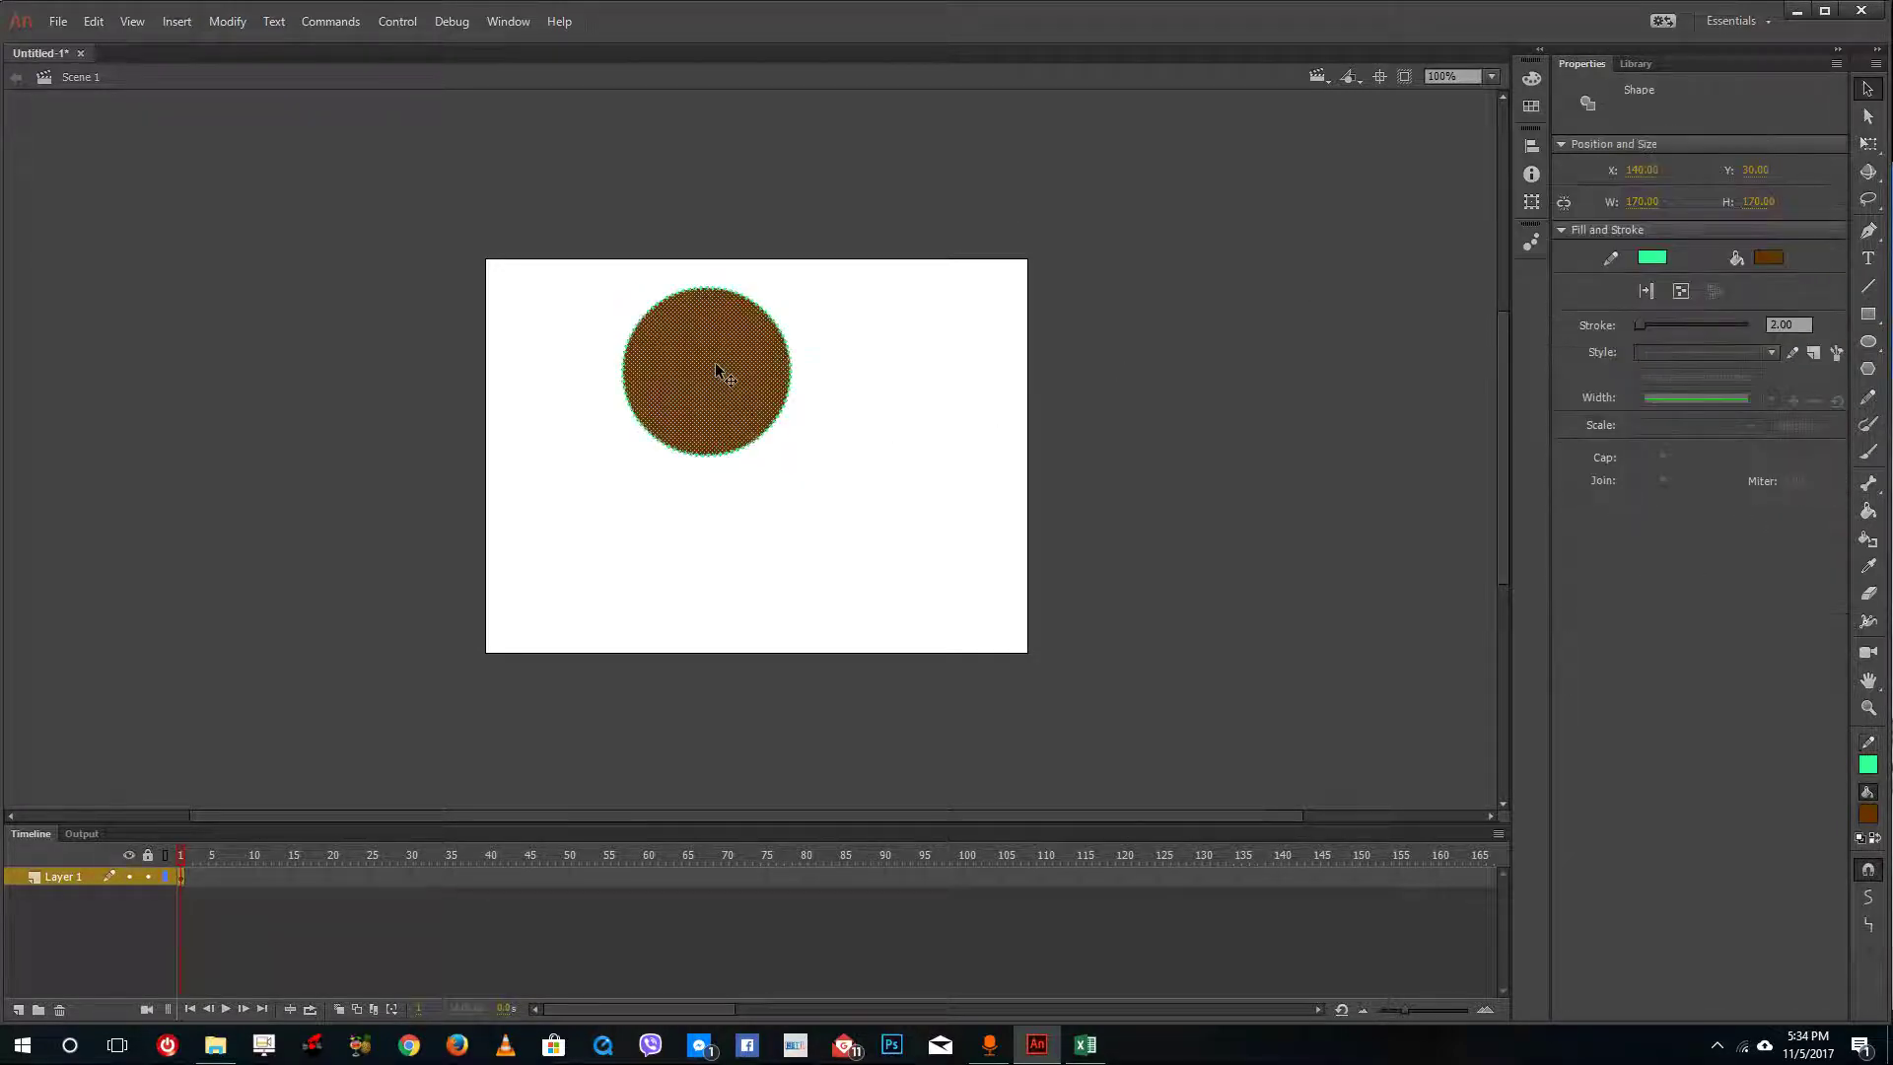
drag(1630, 324, 1655, 324)
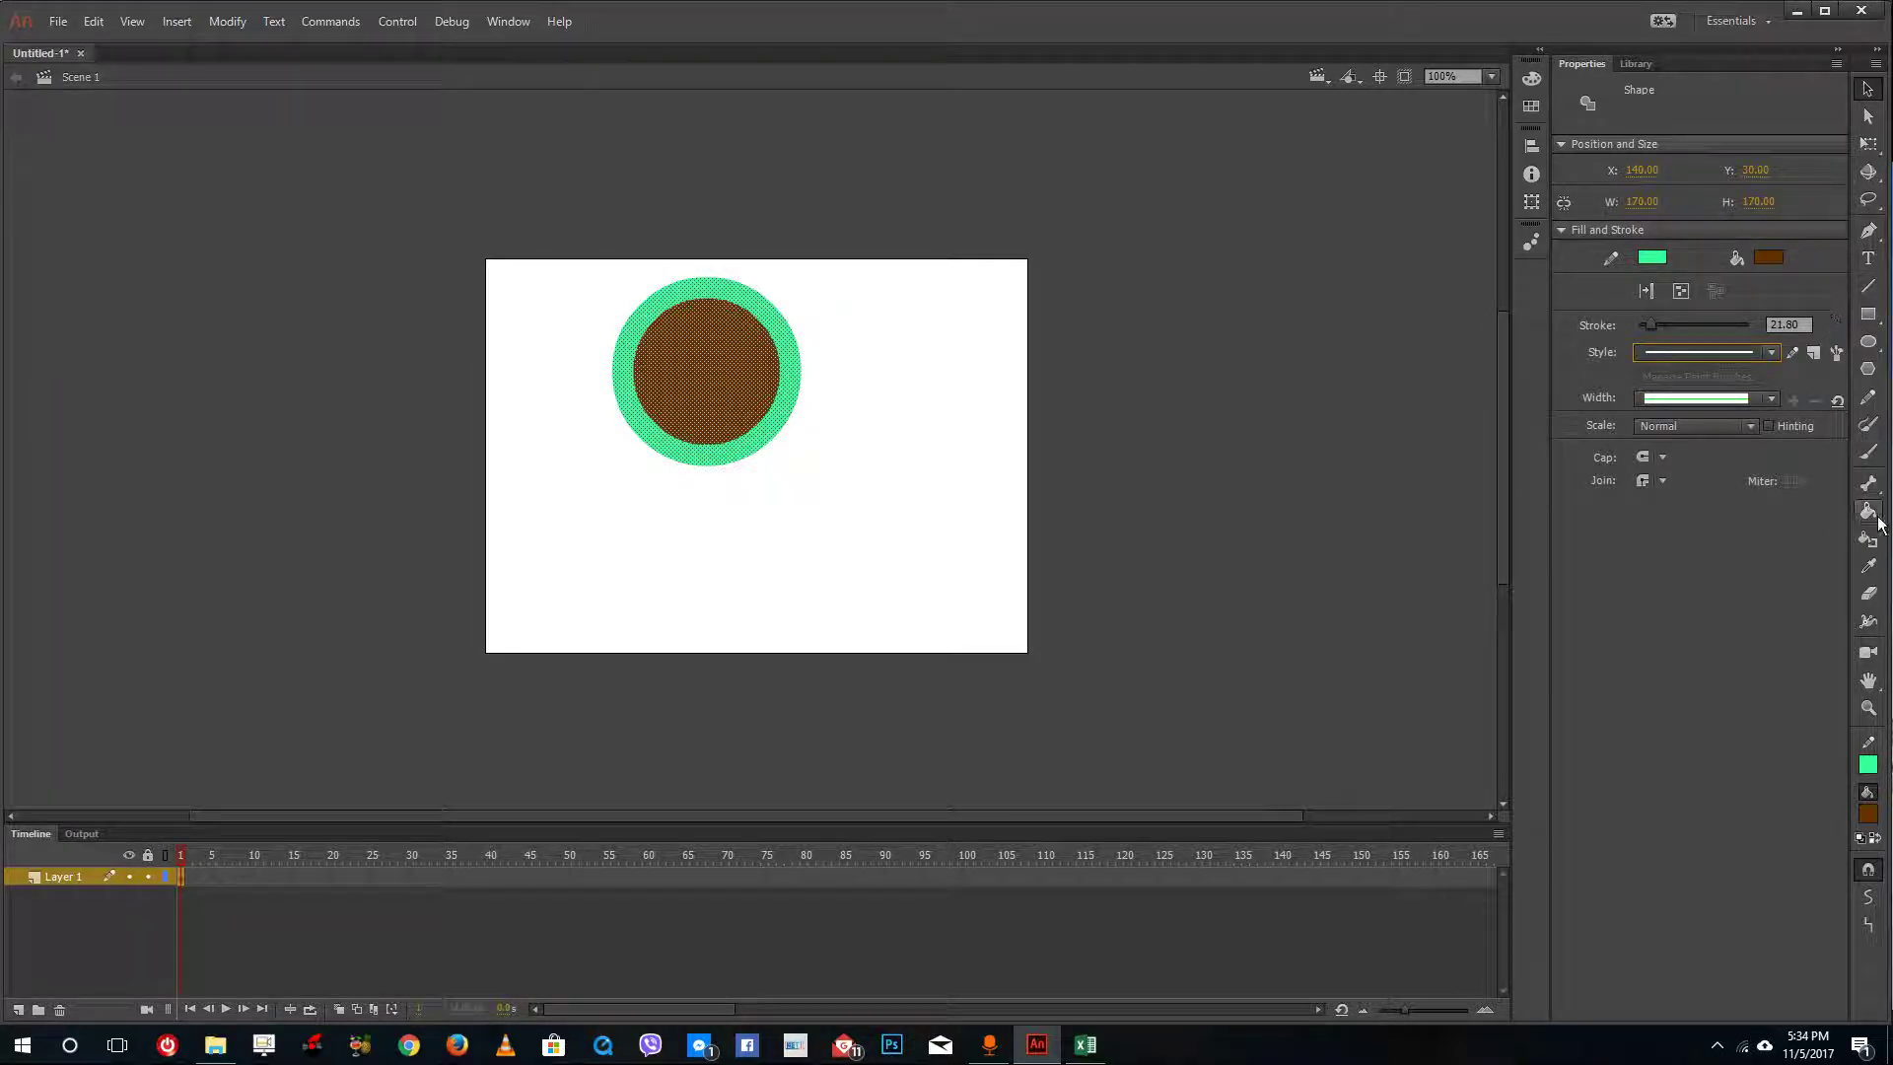
- Set the oval start angle to 65.71 and draw a wedge at the stage's right edge
click(1869, 343)
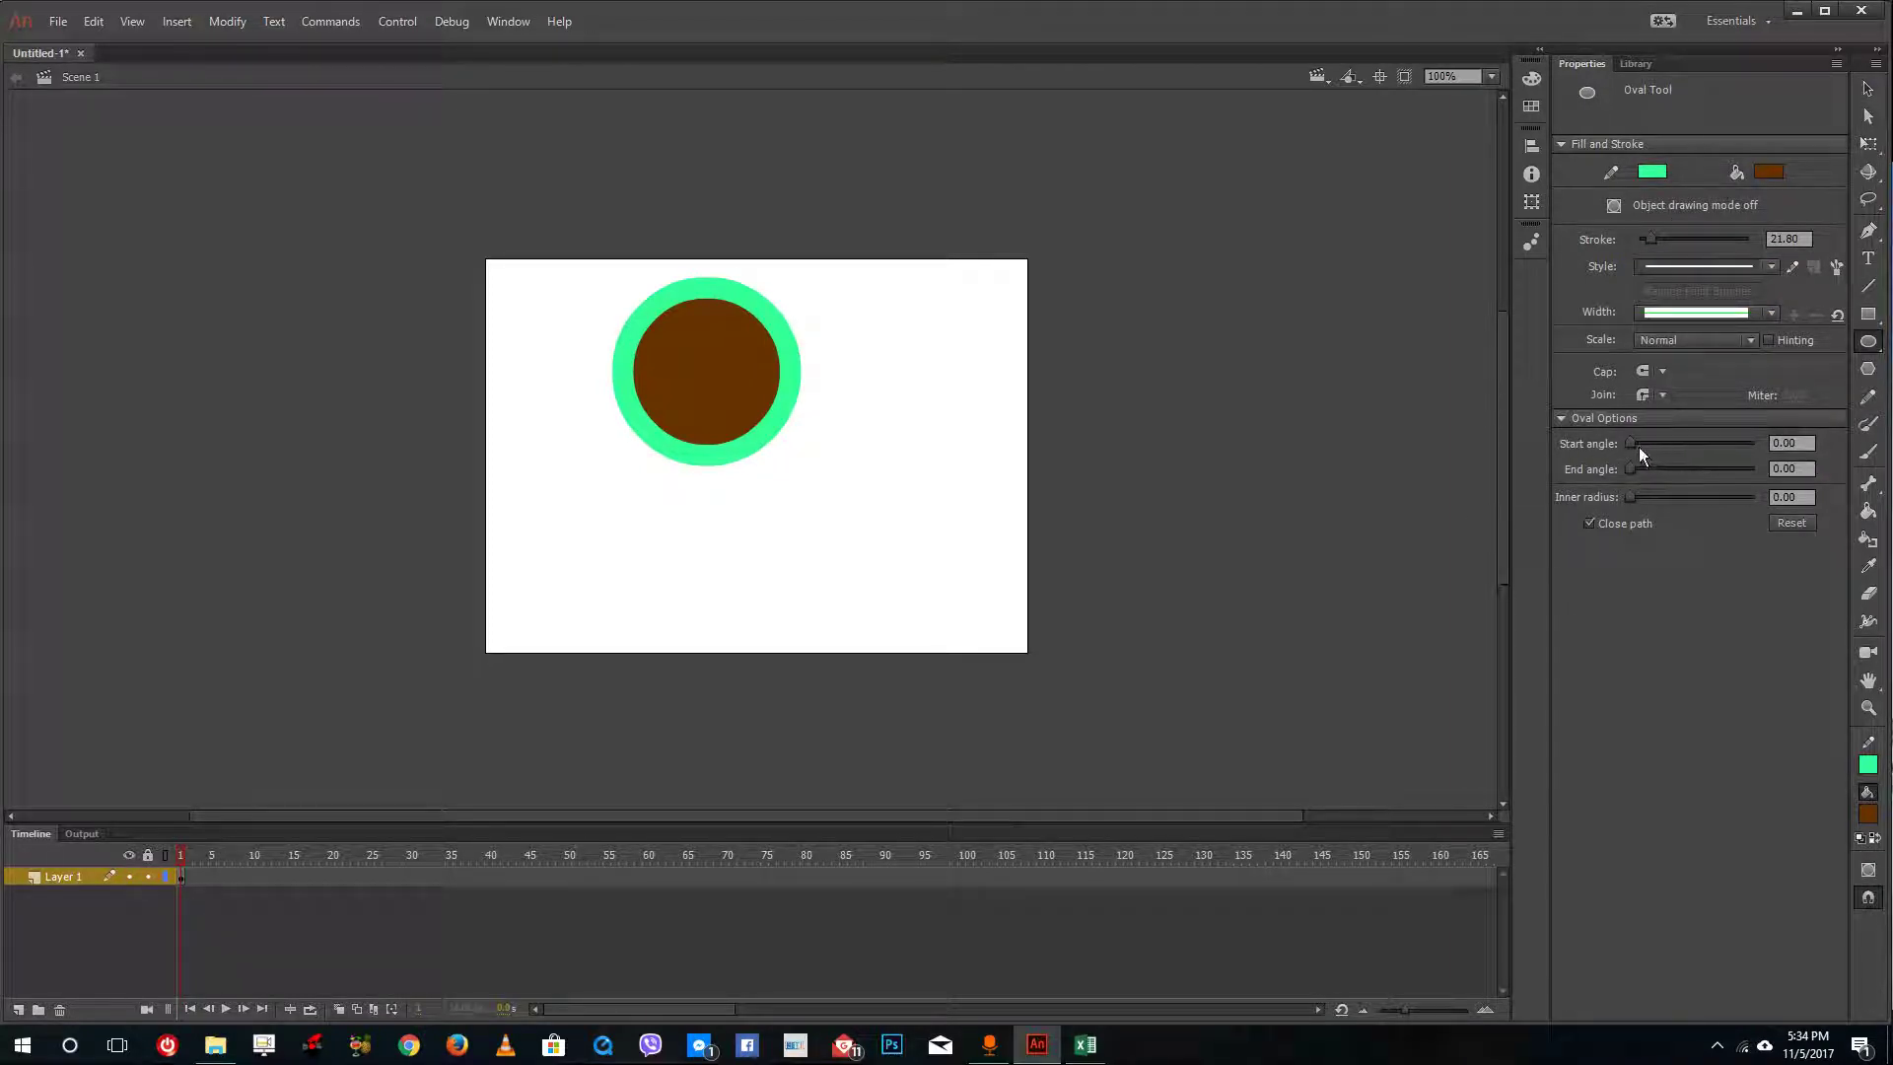
drag(1630, 441, 1693, 498)
drag(917, 359, 1195, 593)
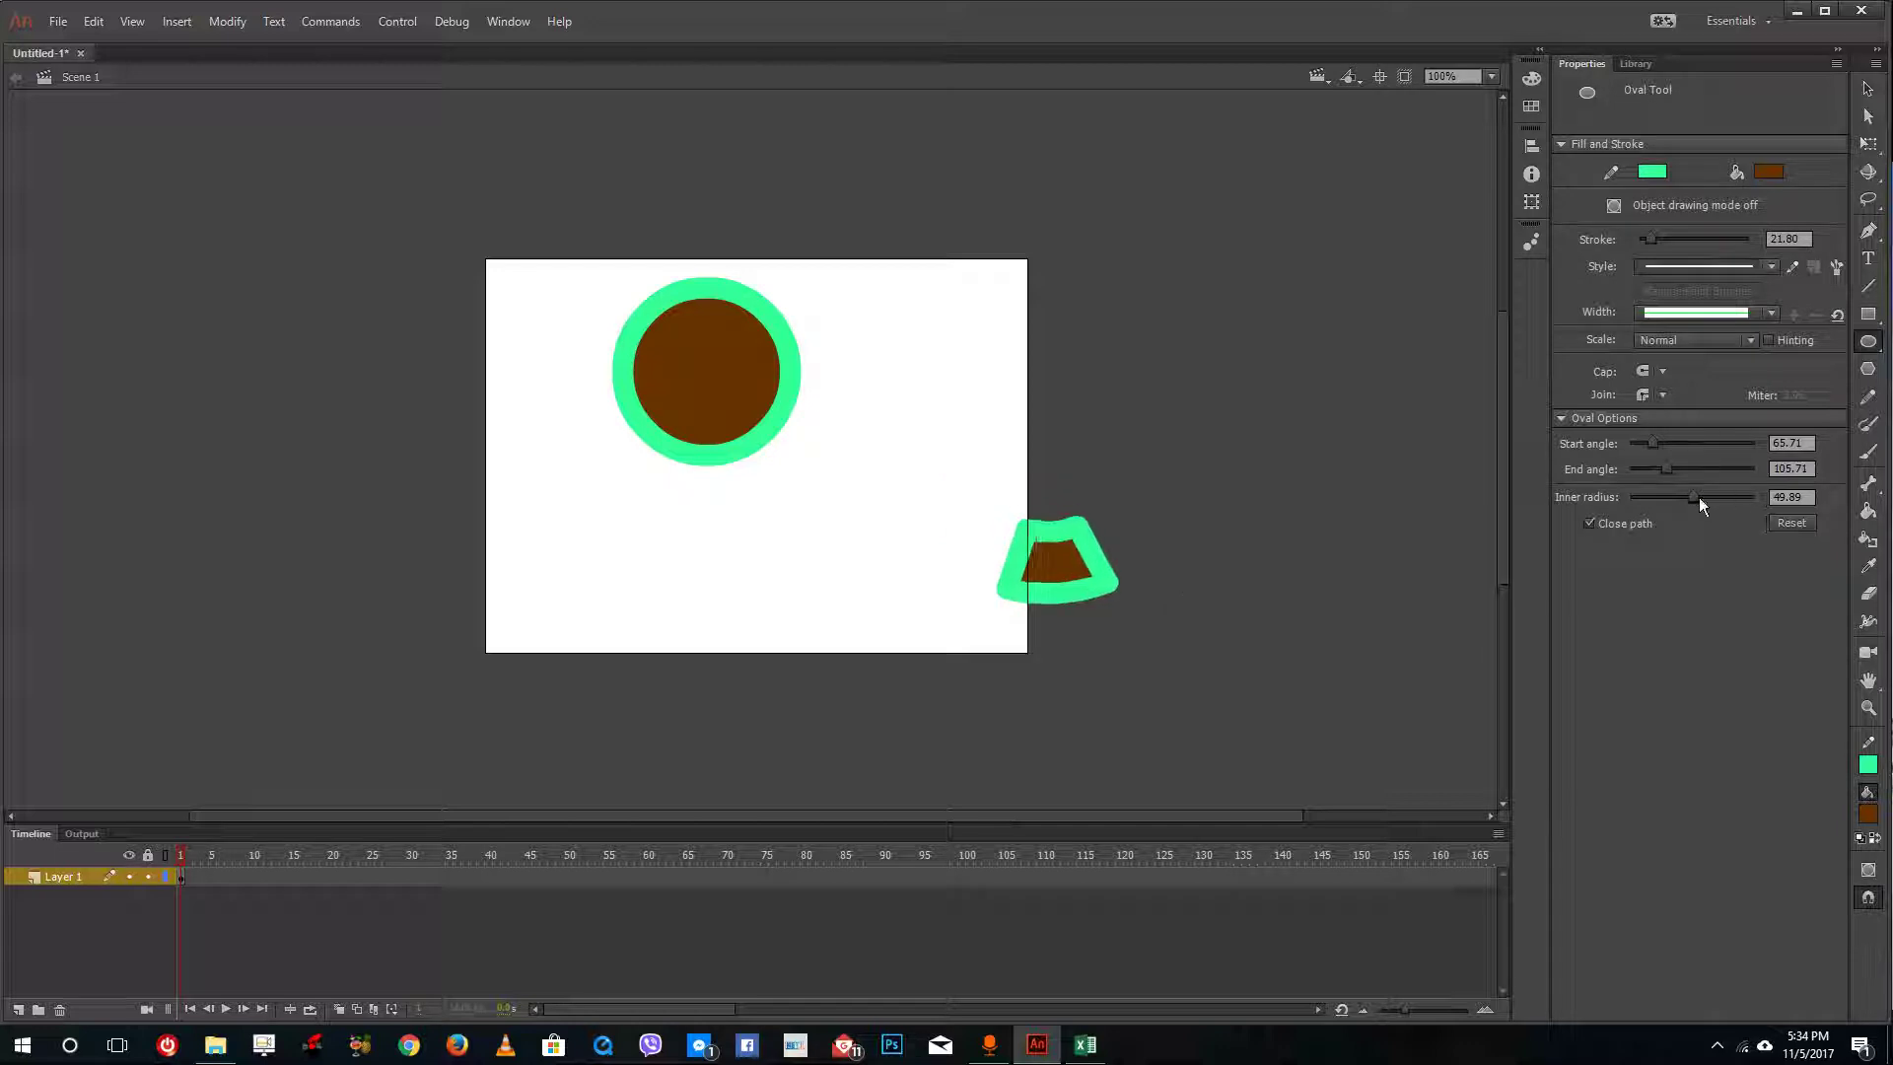
- Reduce the inner radius, set start angle 90, and draw an oval missing a quarter
drag(1699, 500, 1629, 444)
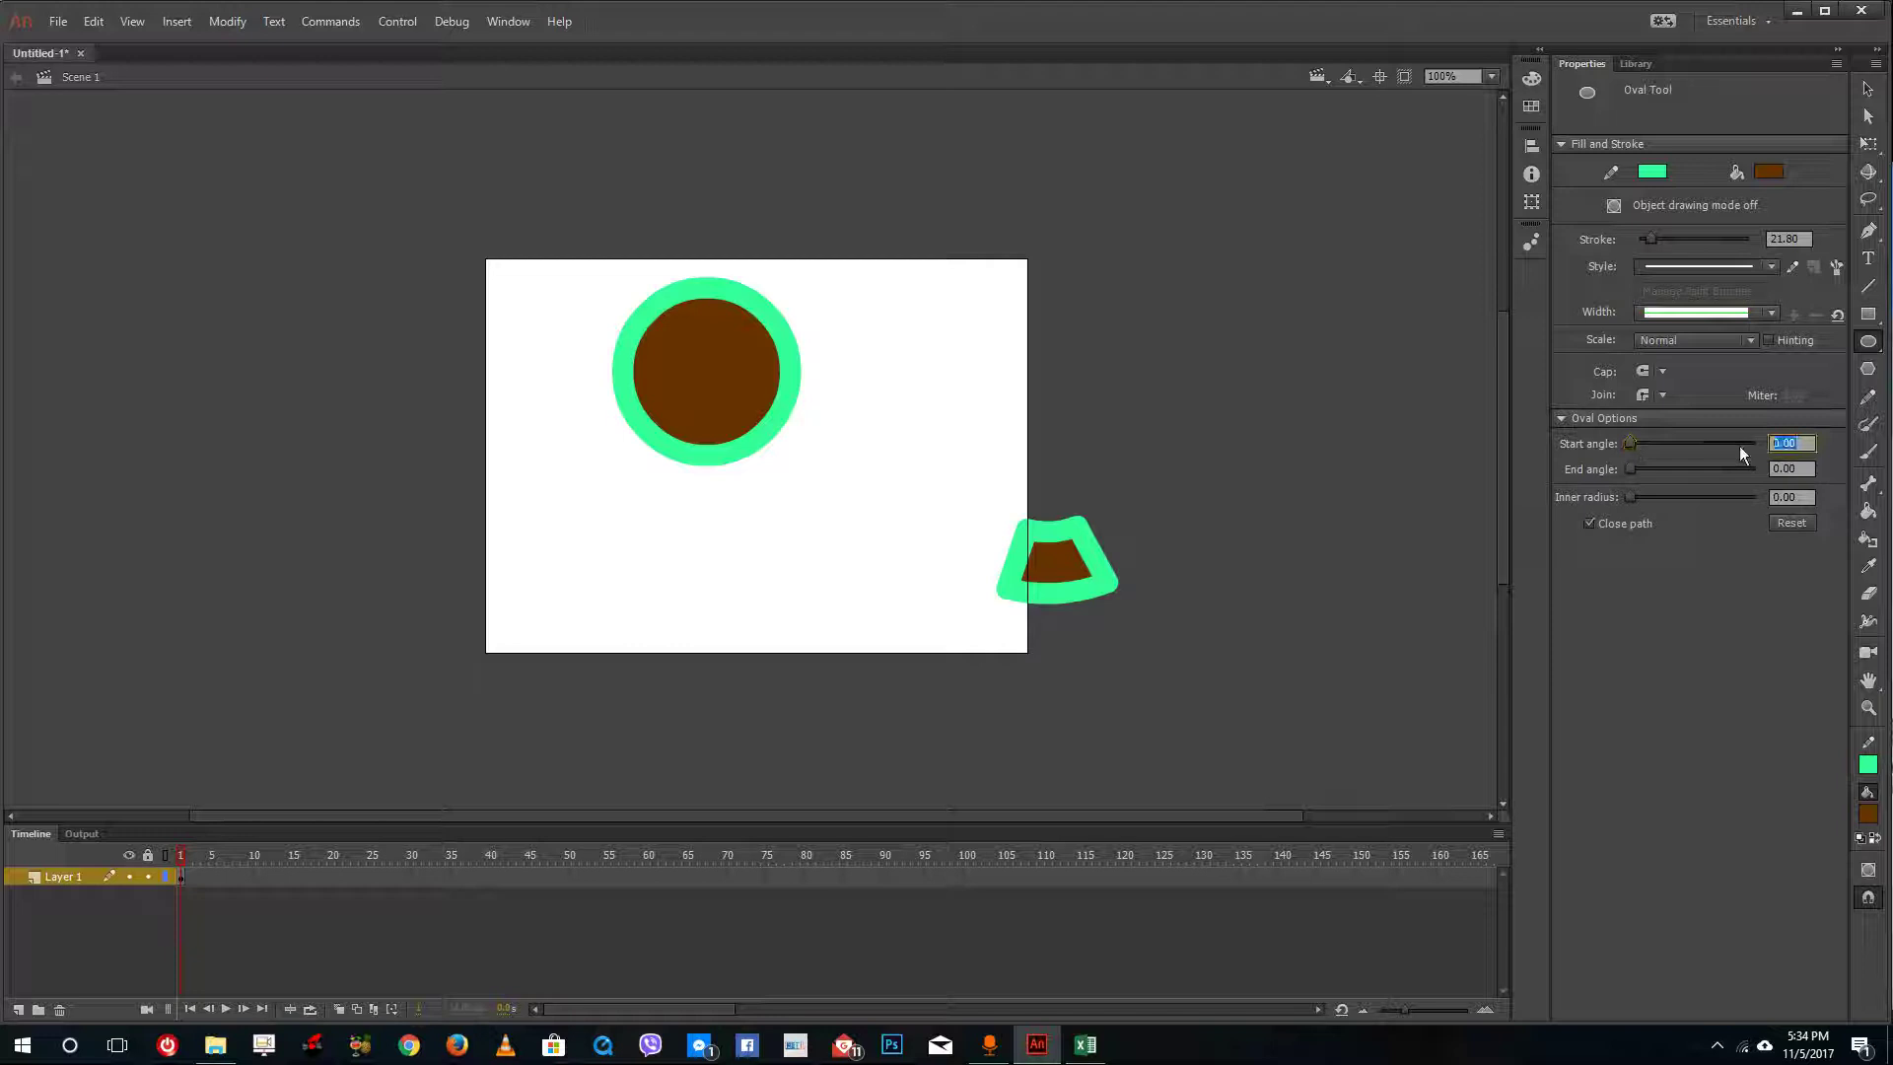
text(90)
key(Return)
mouse_move(742, 594)
mouse_down()
mouse_move(938, 394)
mouse_move(888, 435)
mouse_move(897, 452)
mouse_move(742, 475)
mouse_move(786, 277)
mouse_move(1120, 434)
mouse_move(879, 507)
mouse_move(950, 314)
mouse_move(896, 434)
mouse_move(1163, 345)
mouse_move(999, 439)
mouse_up()
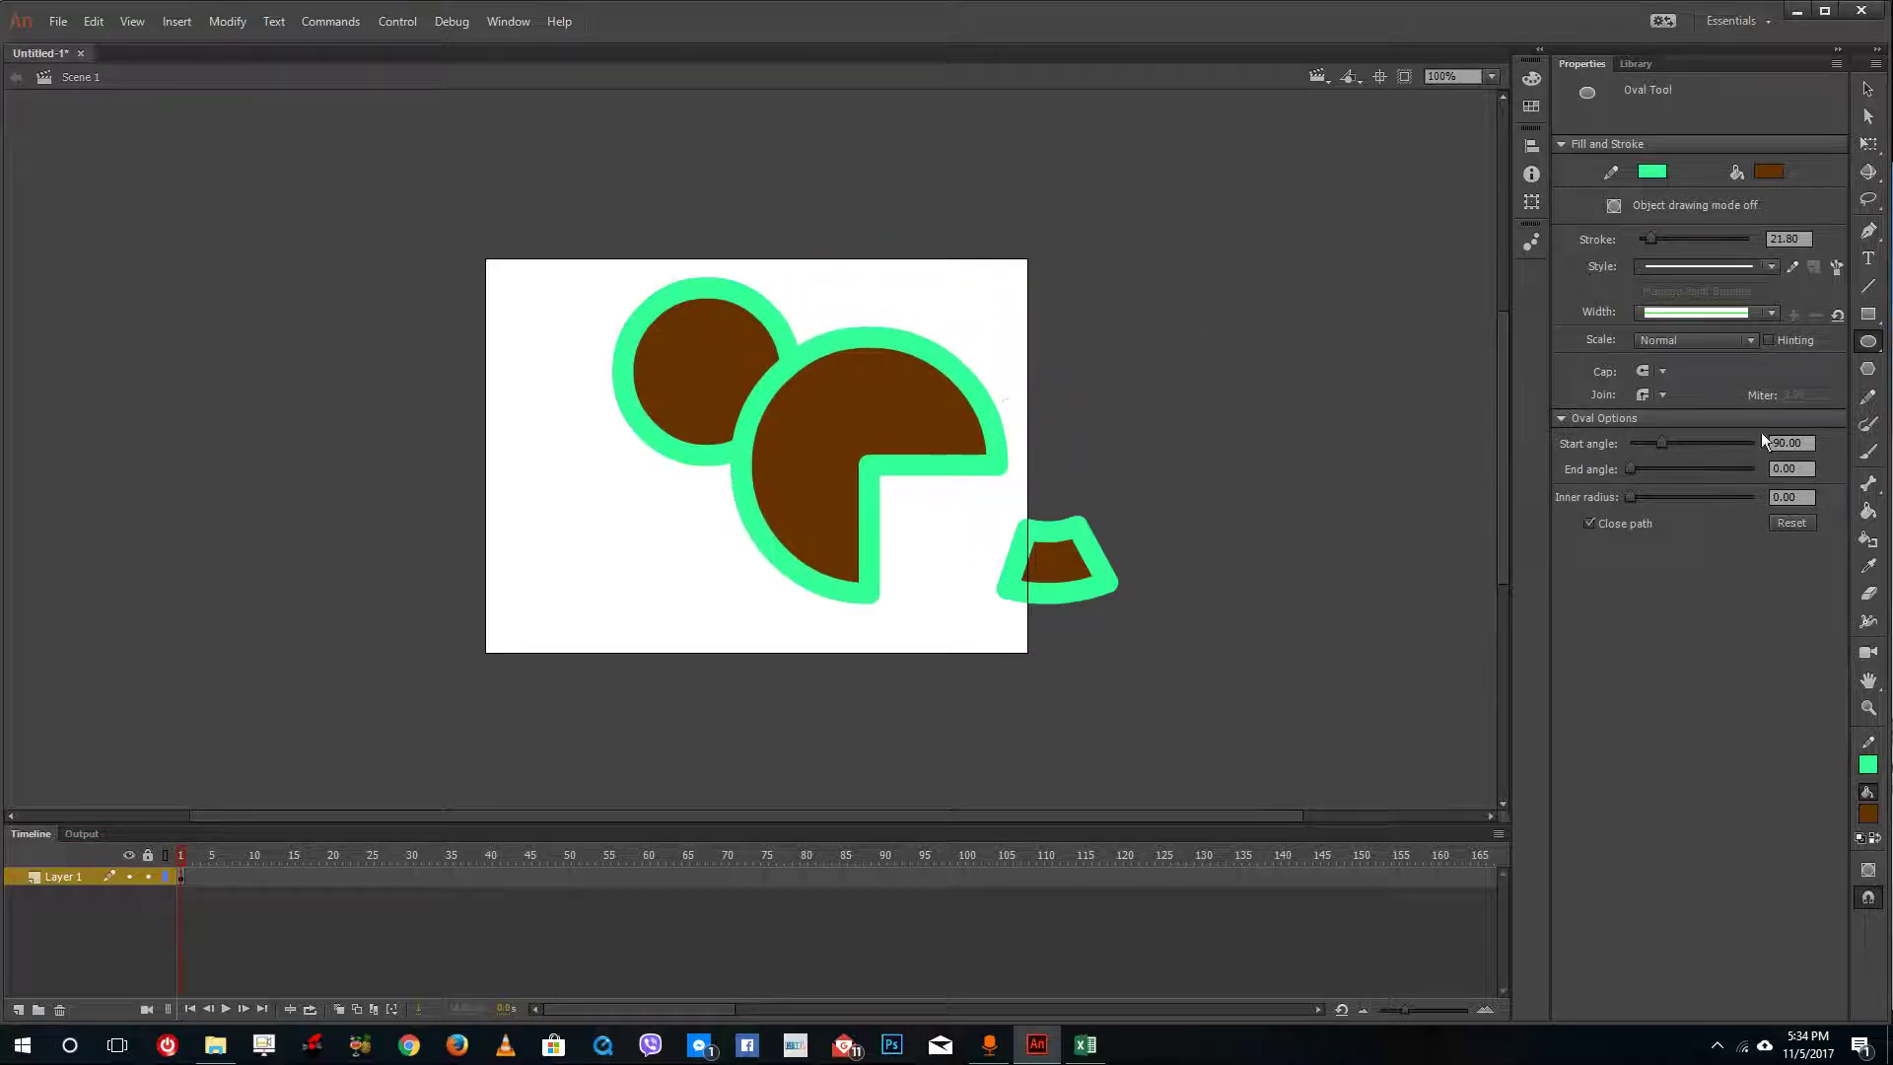
- Set oval start and end angles to 45, then test-draw pies at lower left, undoing each
double_click(1790, 443)
text(45)
key(Return)
double_click(1790, 468)
text(45)
key(Return)
drag(497, 438, 684, 606)
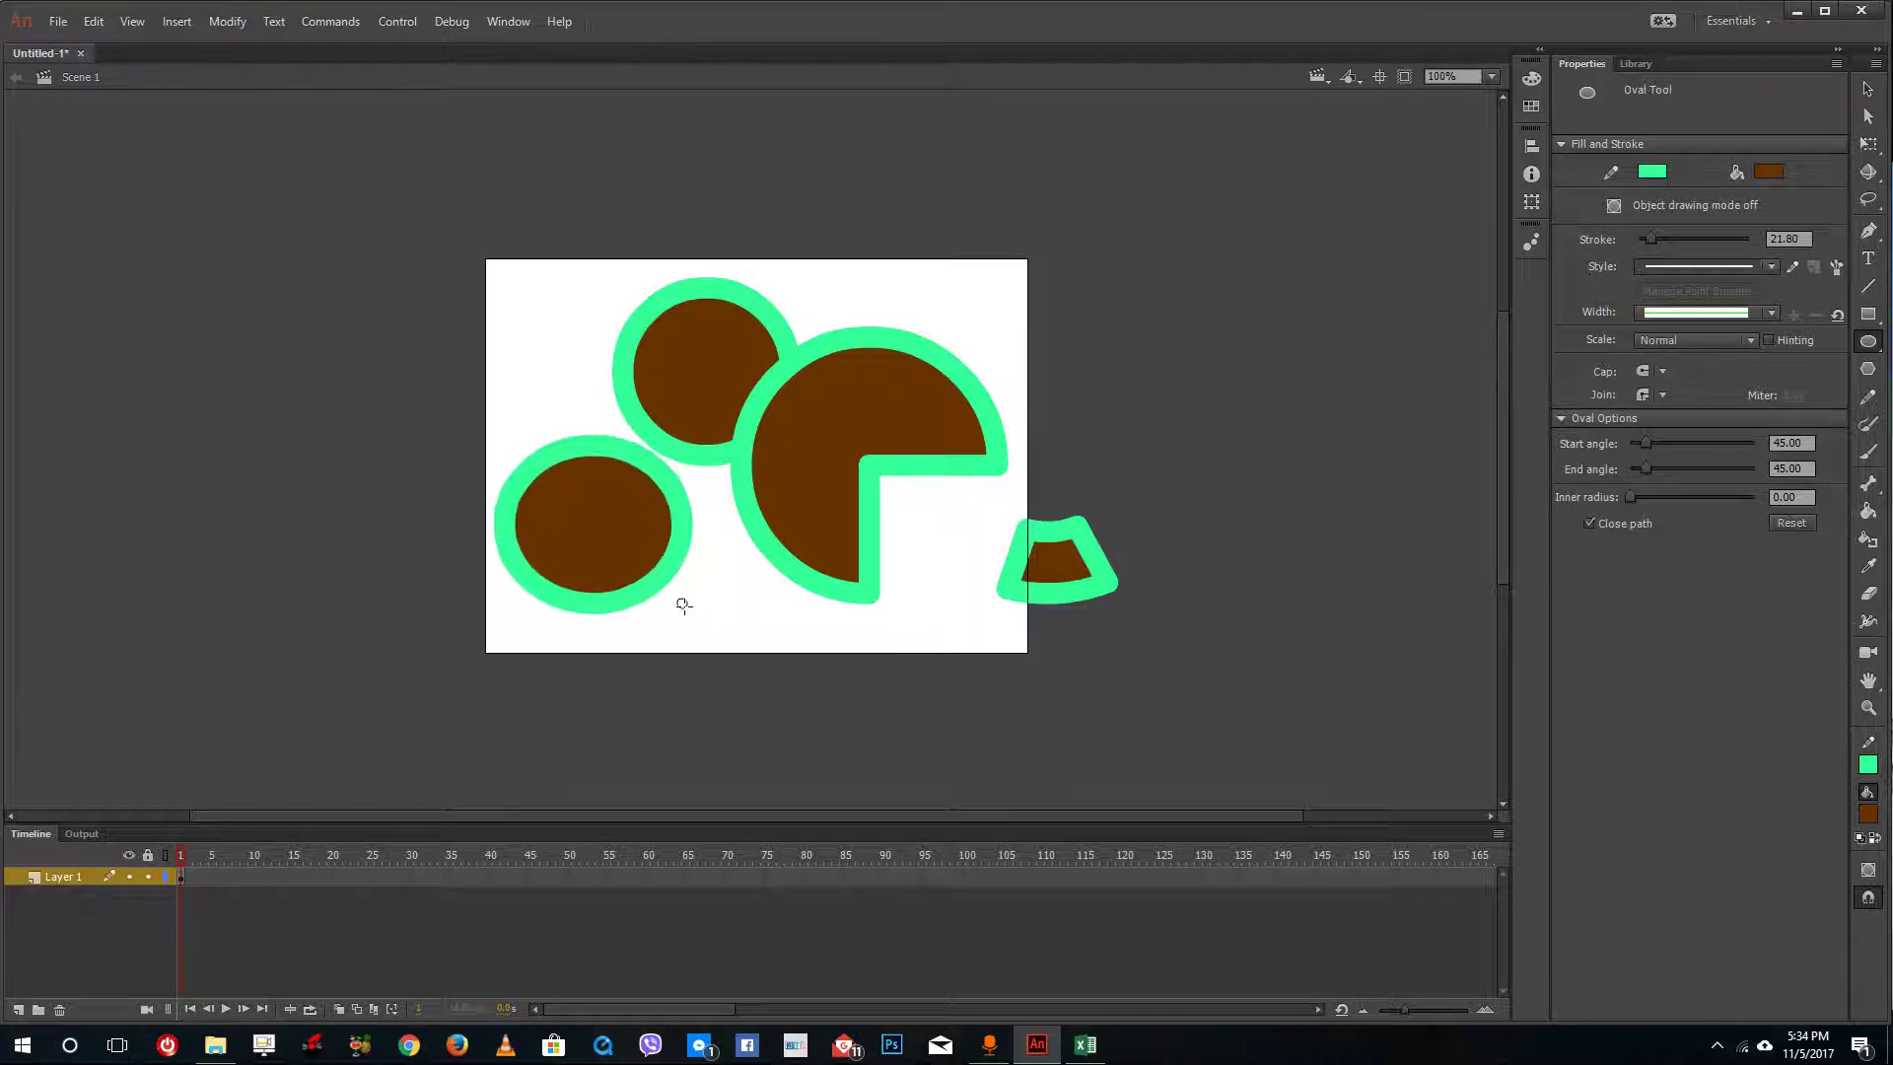
key(ctrl+z)
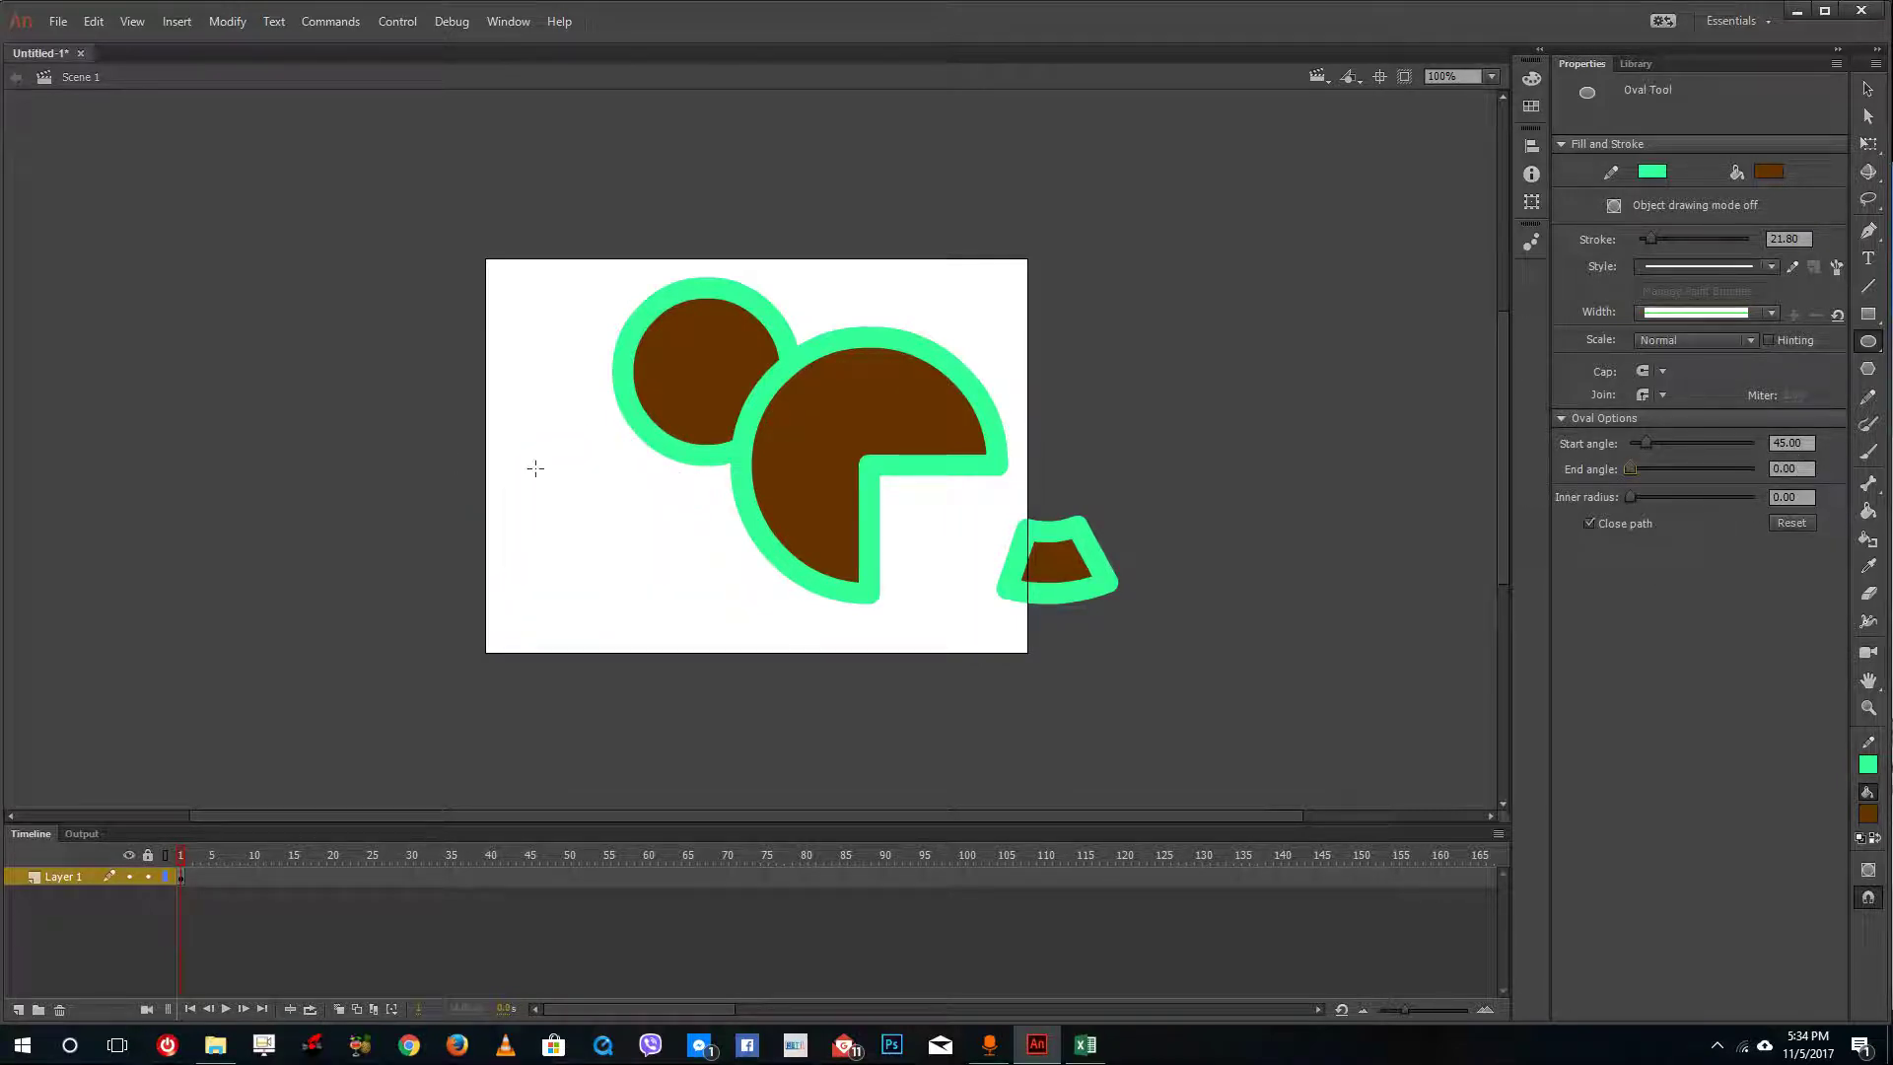
drag(532, 465, 684, 621)
key(ctrl+z)
drag(552, 505, 708, 663)
key(ctrl+z)
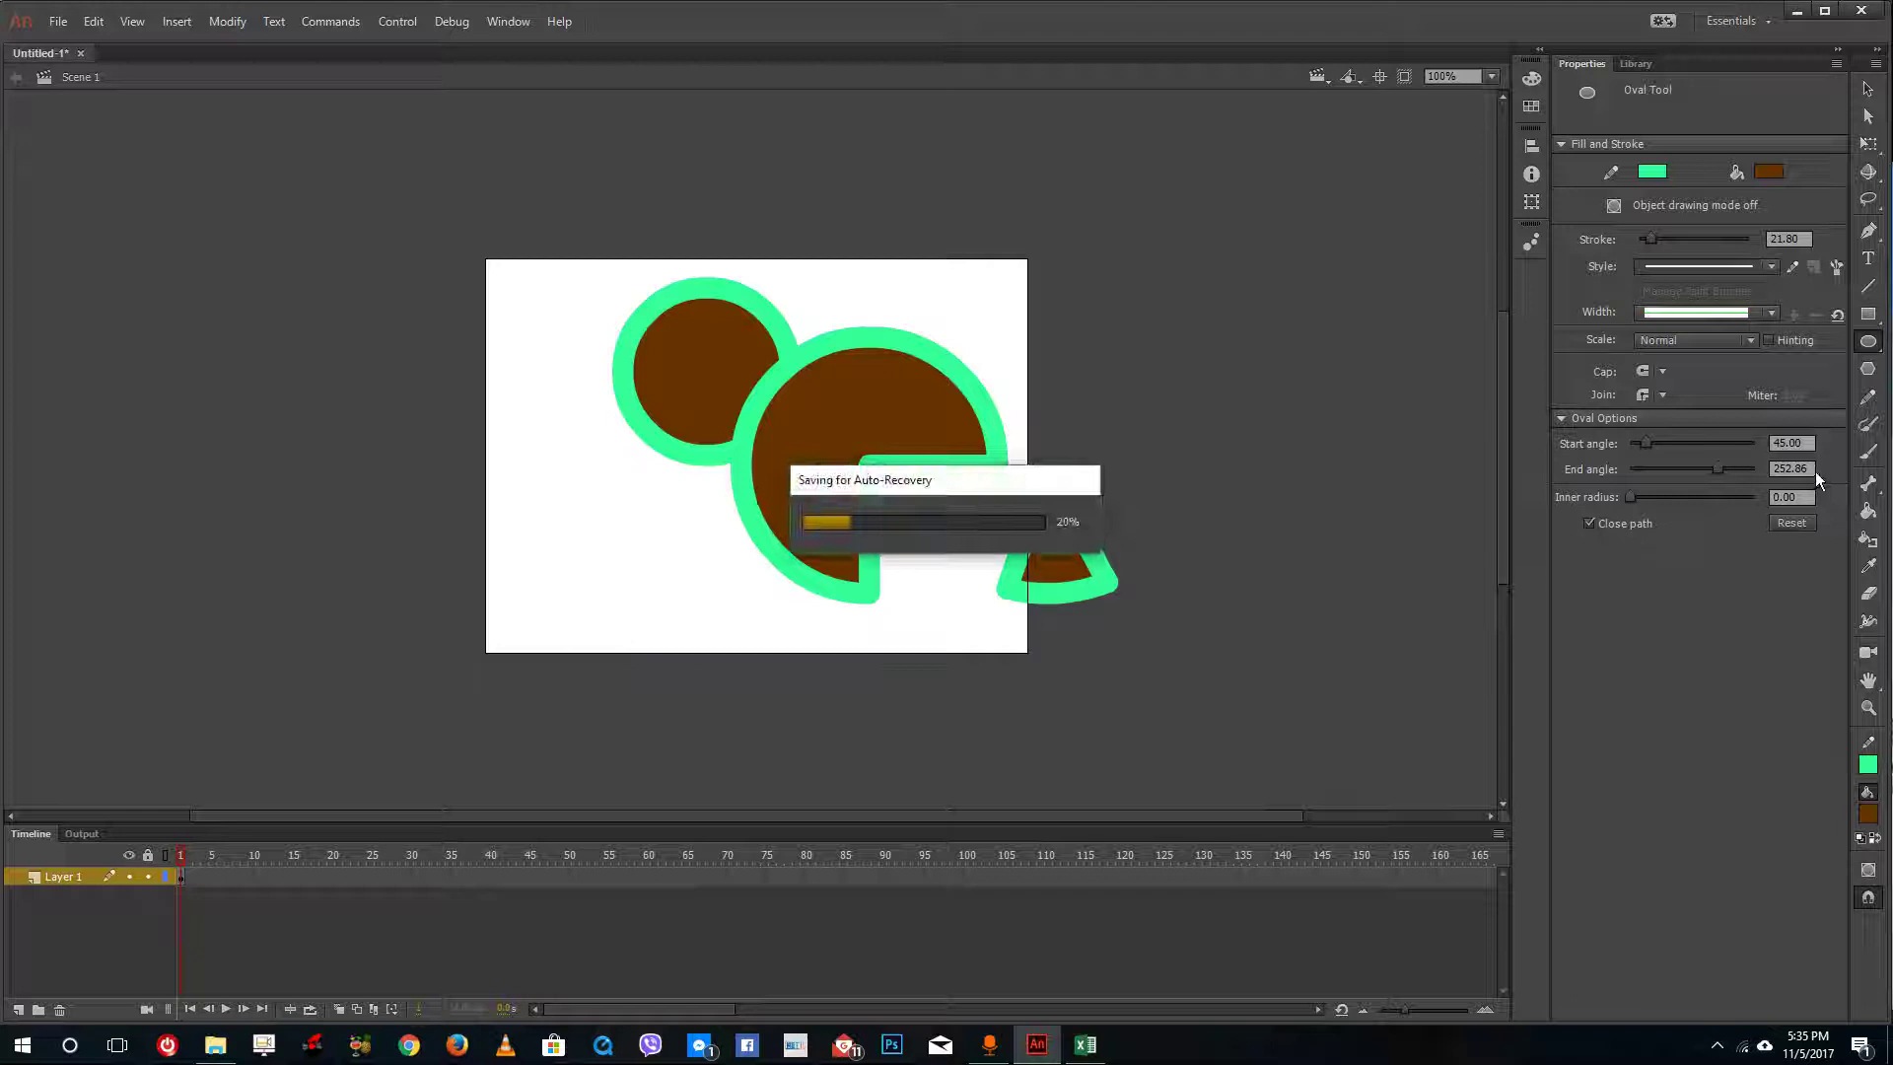
- Try end angles 168.57, 104.29 and 38.57 with trial wedges, then reset end angle to 0
drag(1716, 470, 1666, 470)
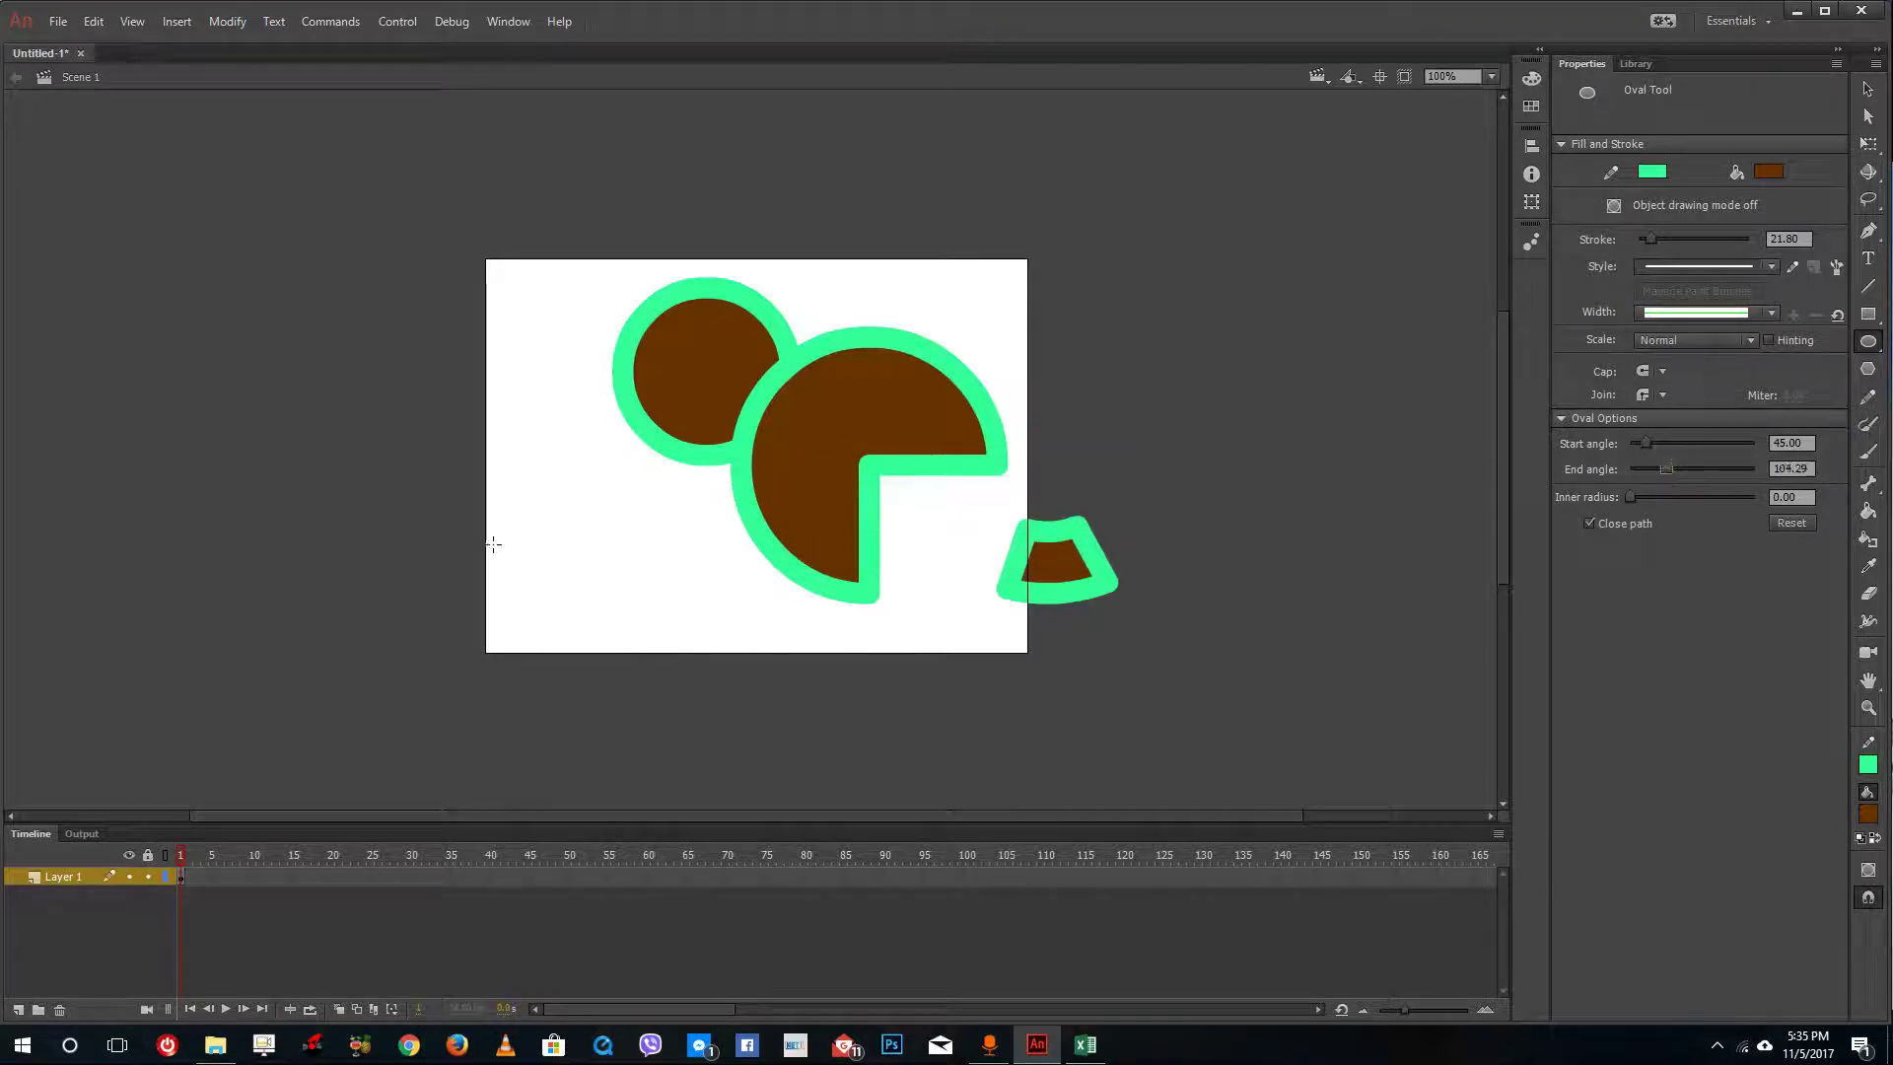
drag(516, 490, 659, 641)
key(ctrl+z)
drag(1667, 469, 1642, 470)
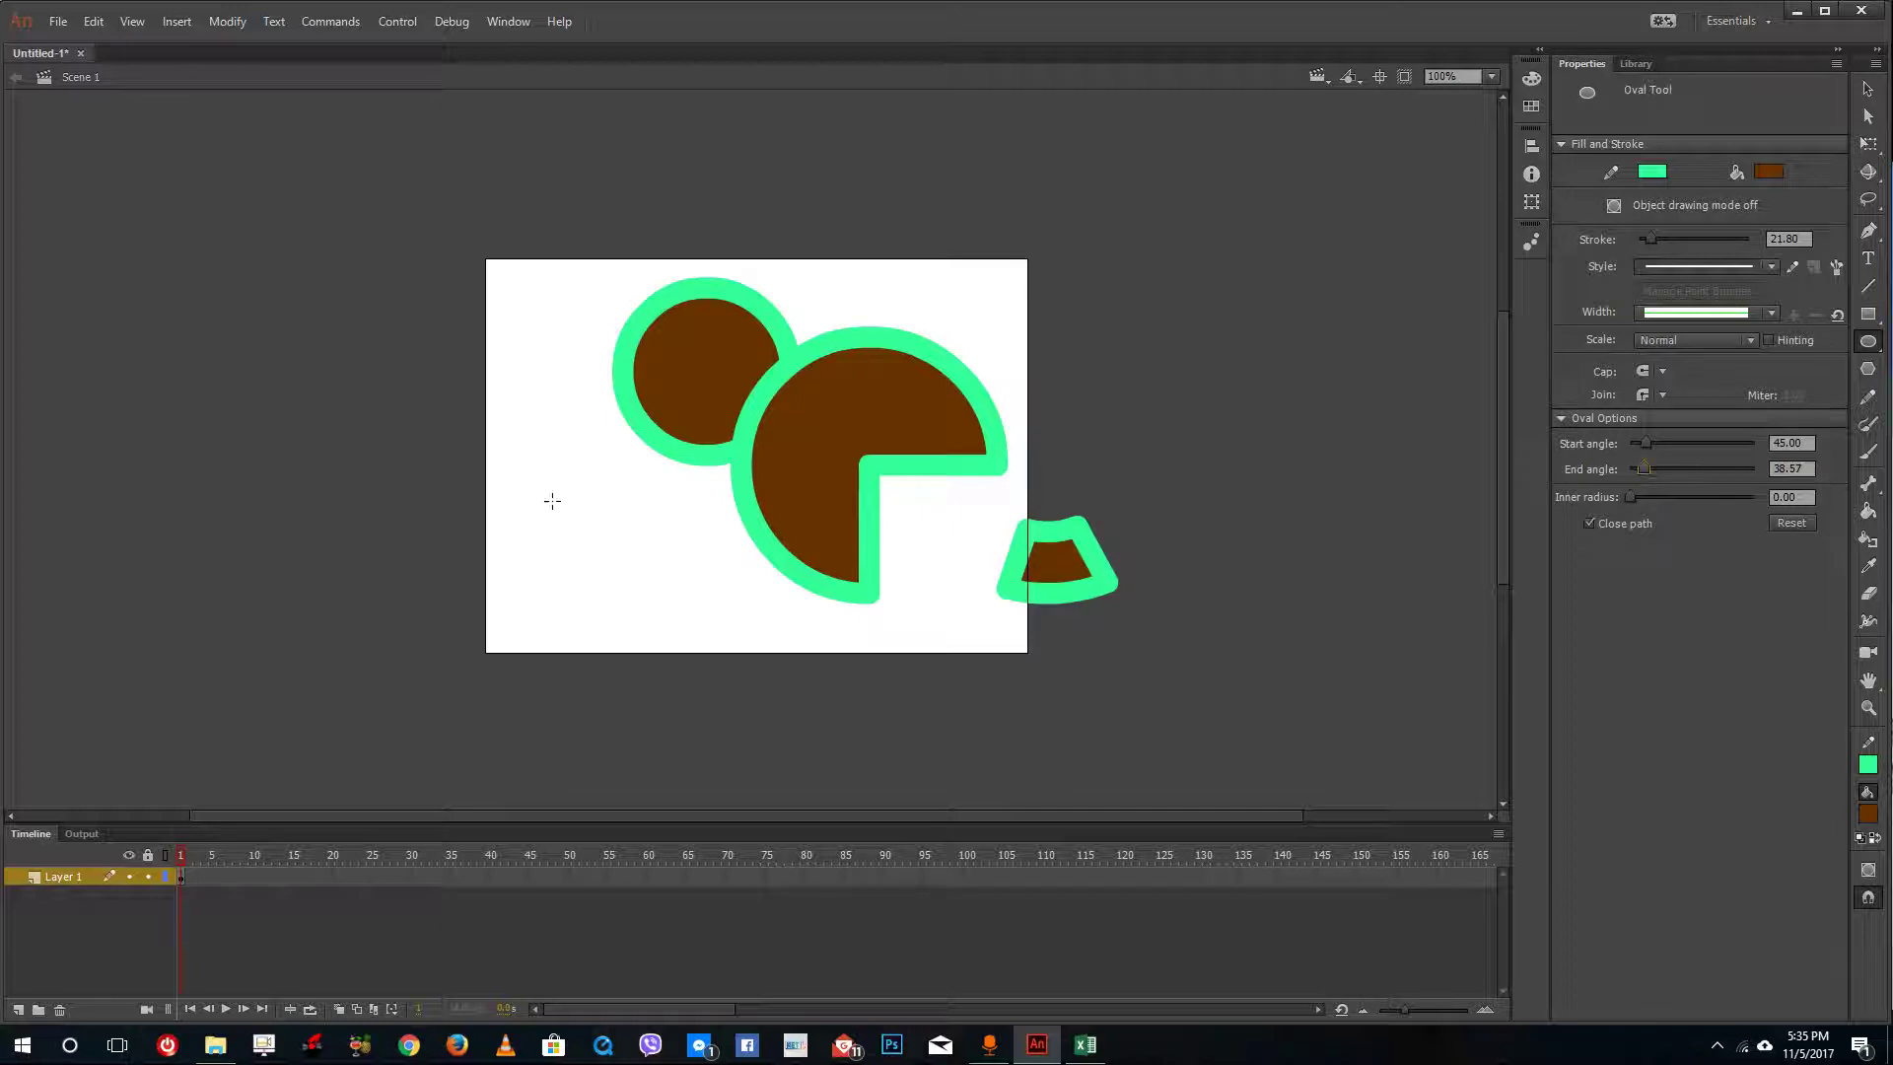
drag(552, 501, 702, 651)
key(ctrl+z)
drag(1655, 469, 1609, 483)
click(1810, 469)
key(Return)
- Raise the end angle to 325.71 and draw the final pie shape at the stage's lower left
drag(1630, 470, 1728, 470)
drag(559, 503, 690, 632)
key(ctrl+z)
drag(1733, 466, 1748, 463)
drag(576, 478, 733, 621)
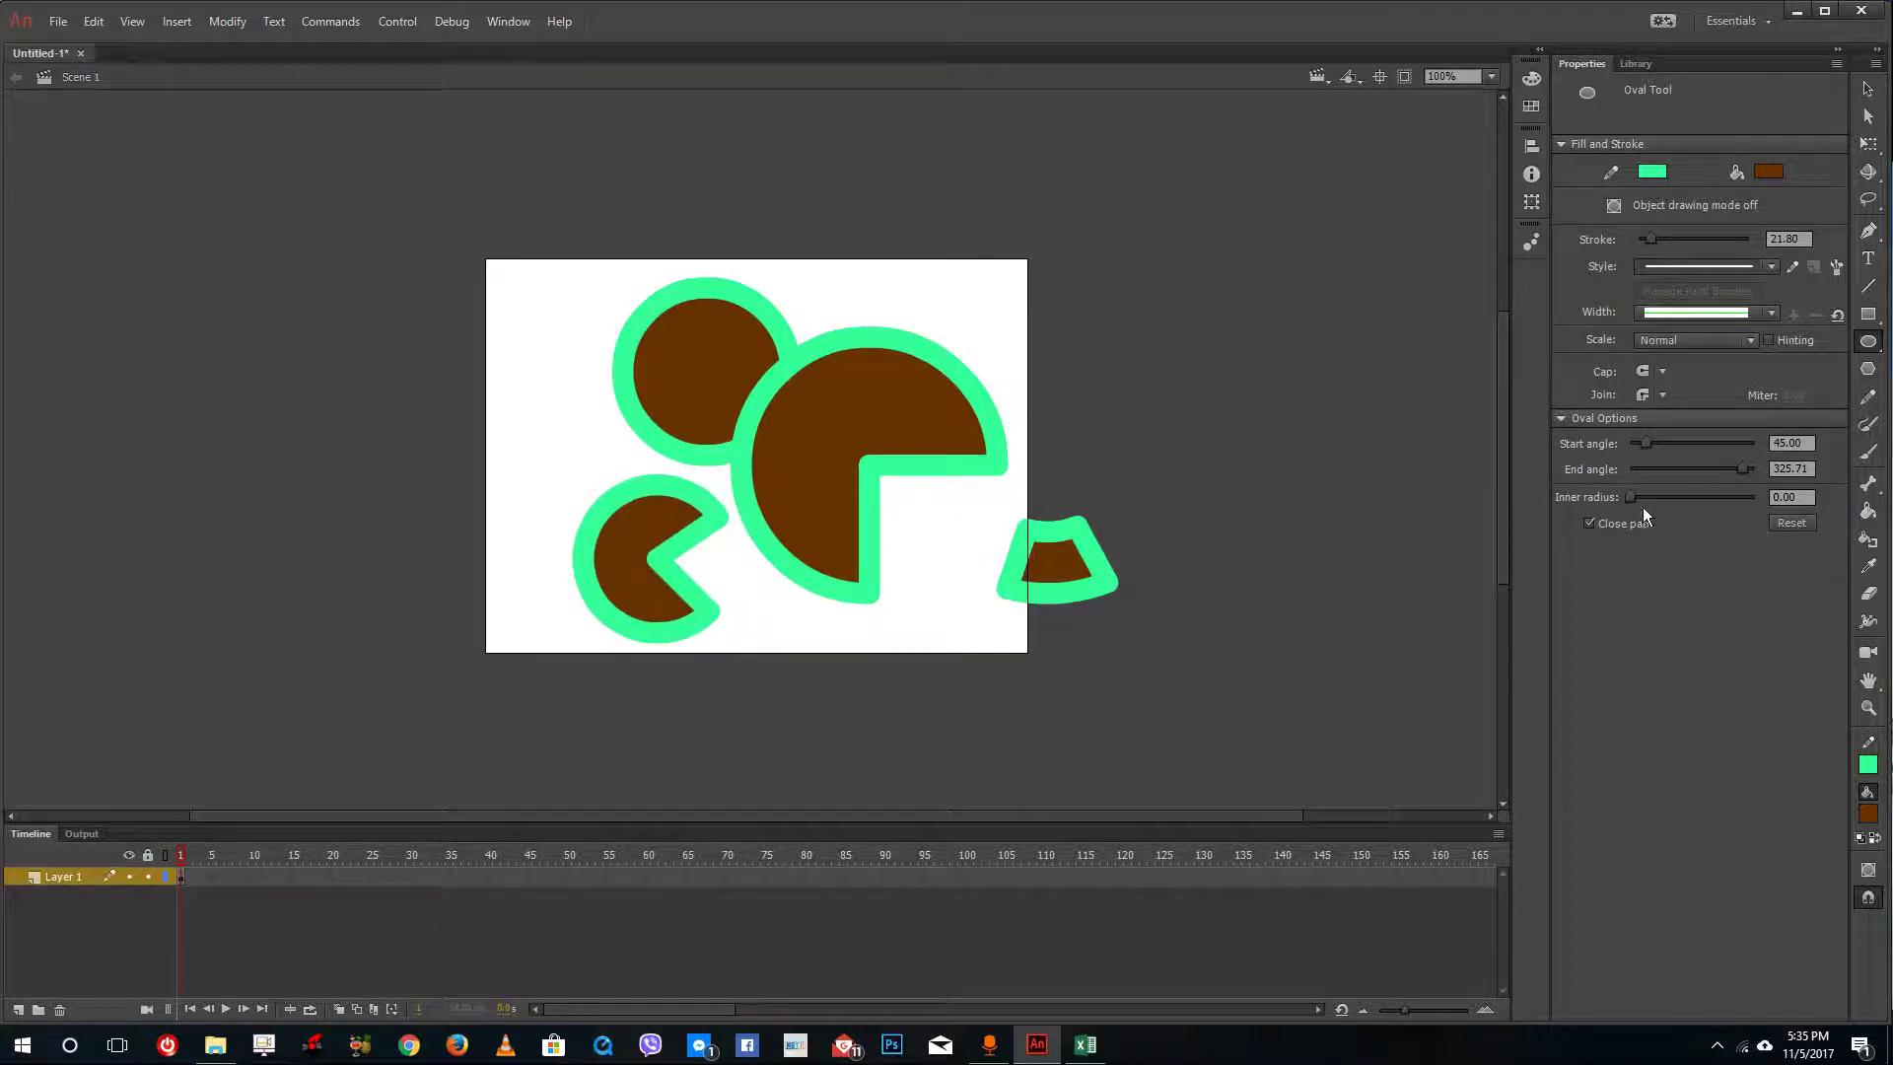
- Raise the inner radius to 12.57, then 44.39, and draw a large hollow C-shaped ring over the stage
click(1637, 496)
drag(525, 294, 780, 562)
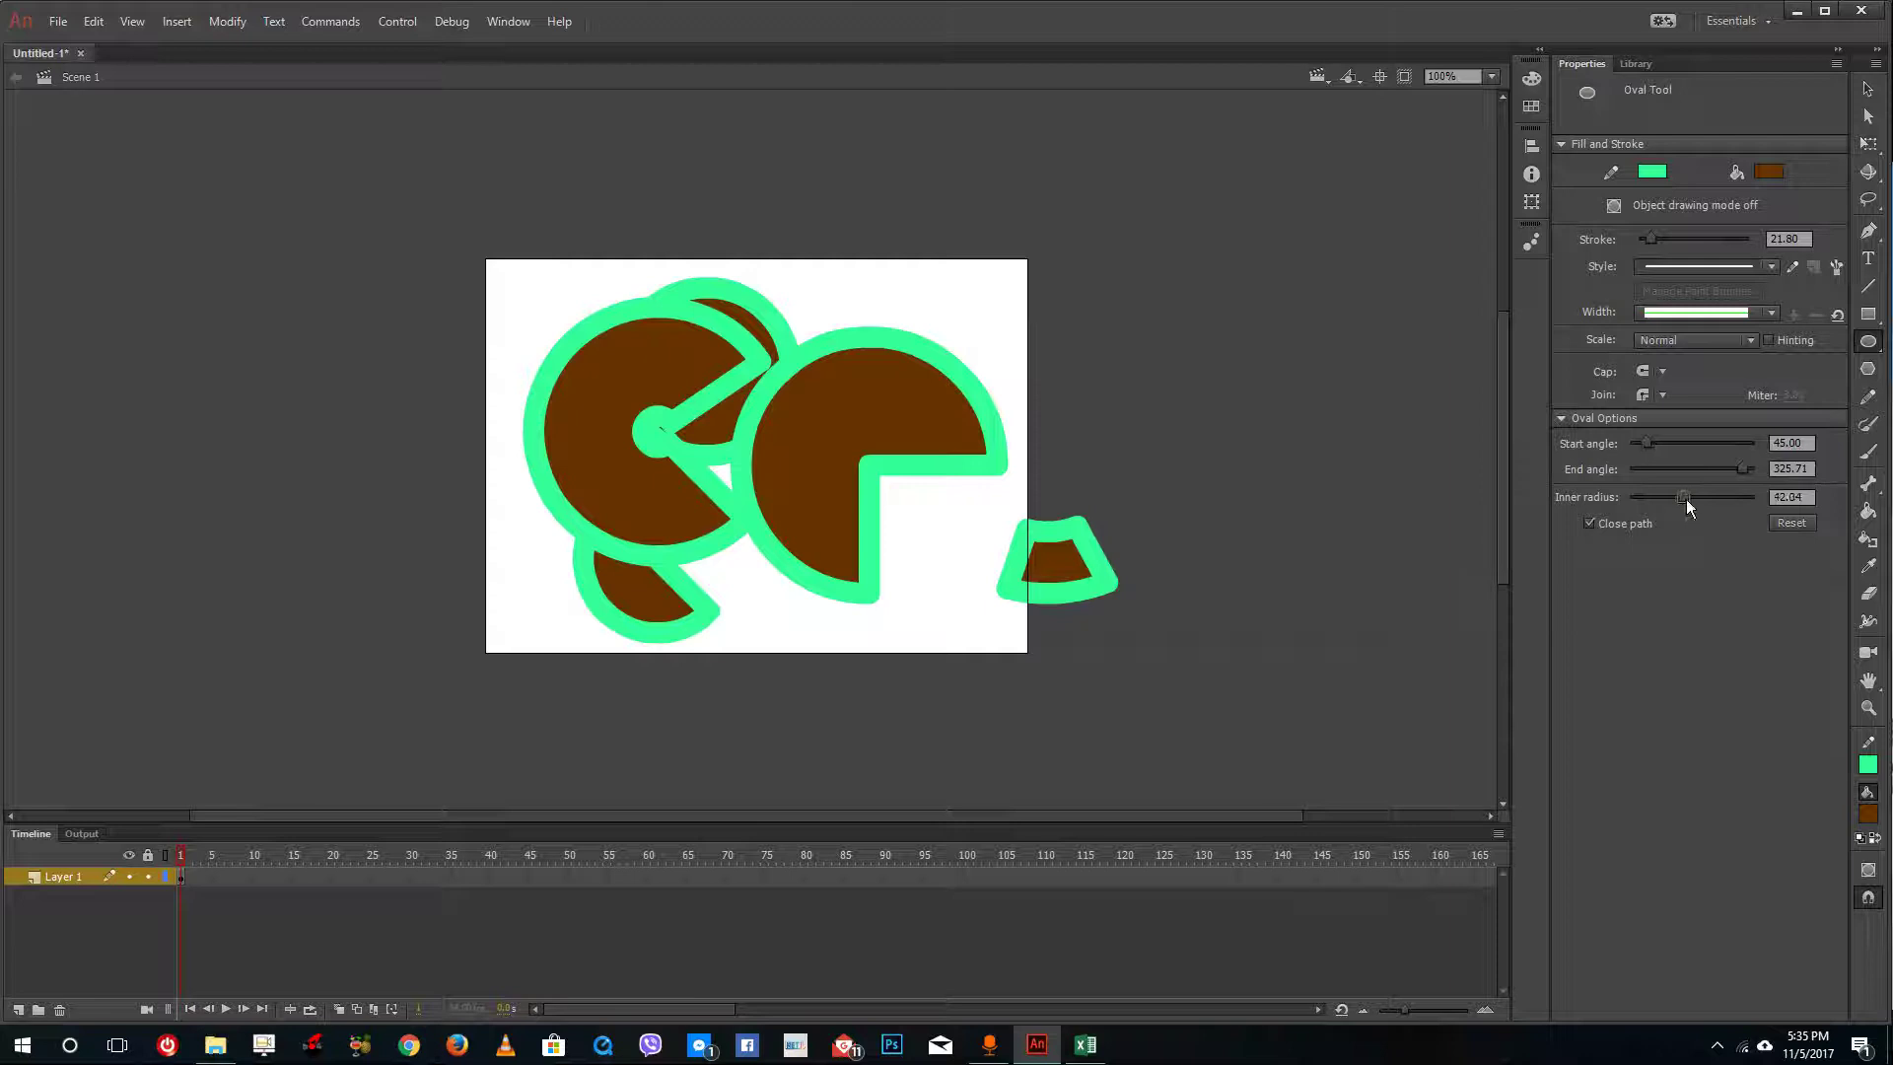
drag(1686, 499, 1689, 499)
mouse_move(534, 248)
mouse_down()
mouse_move(1133, 726)
mouse_move(1077, 681)
mouse_move(1015, 728)
mouse_up()
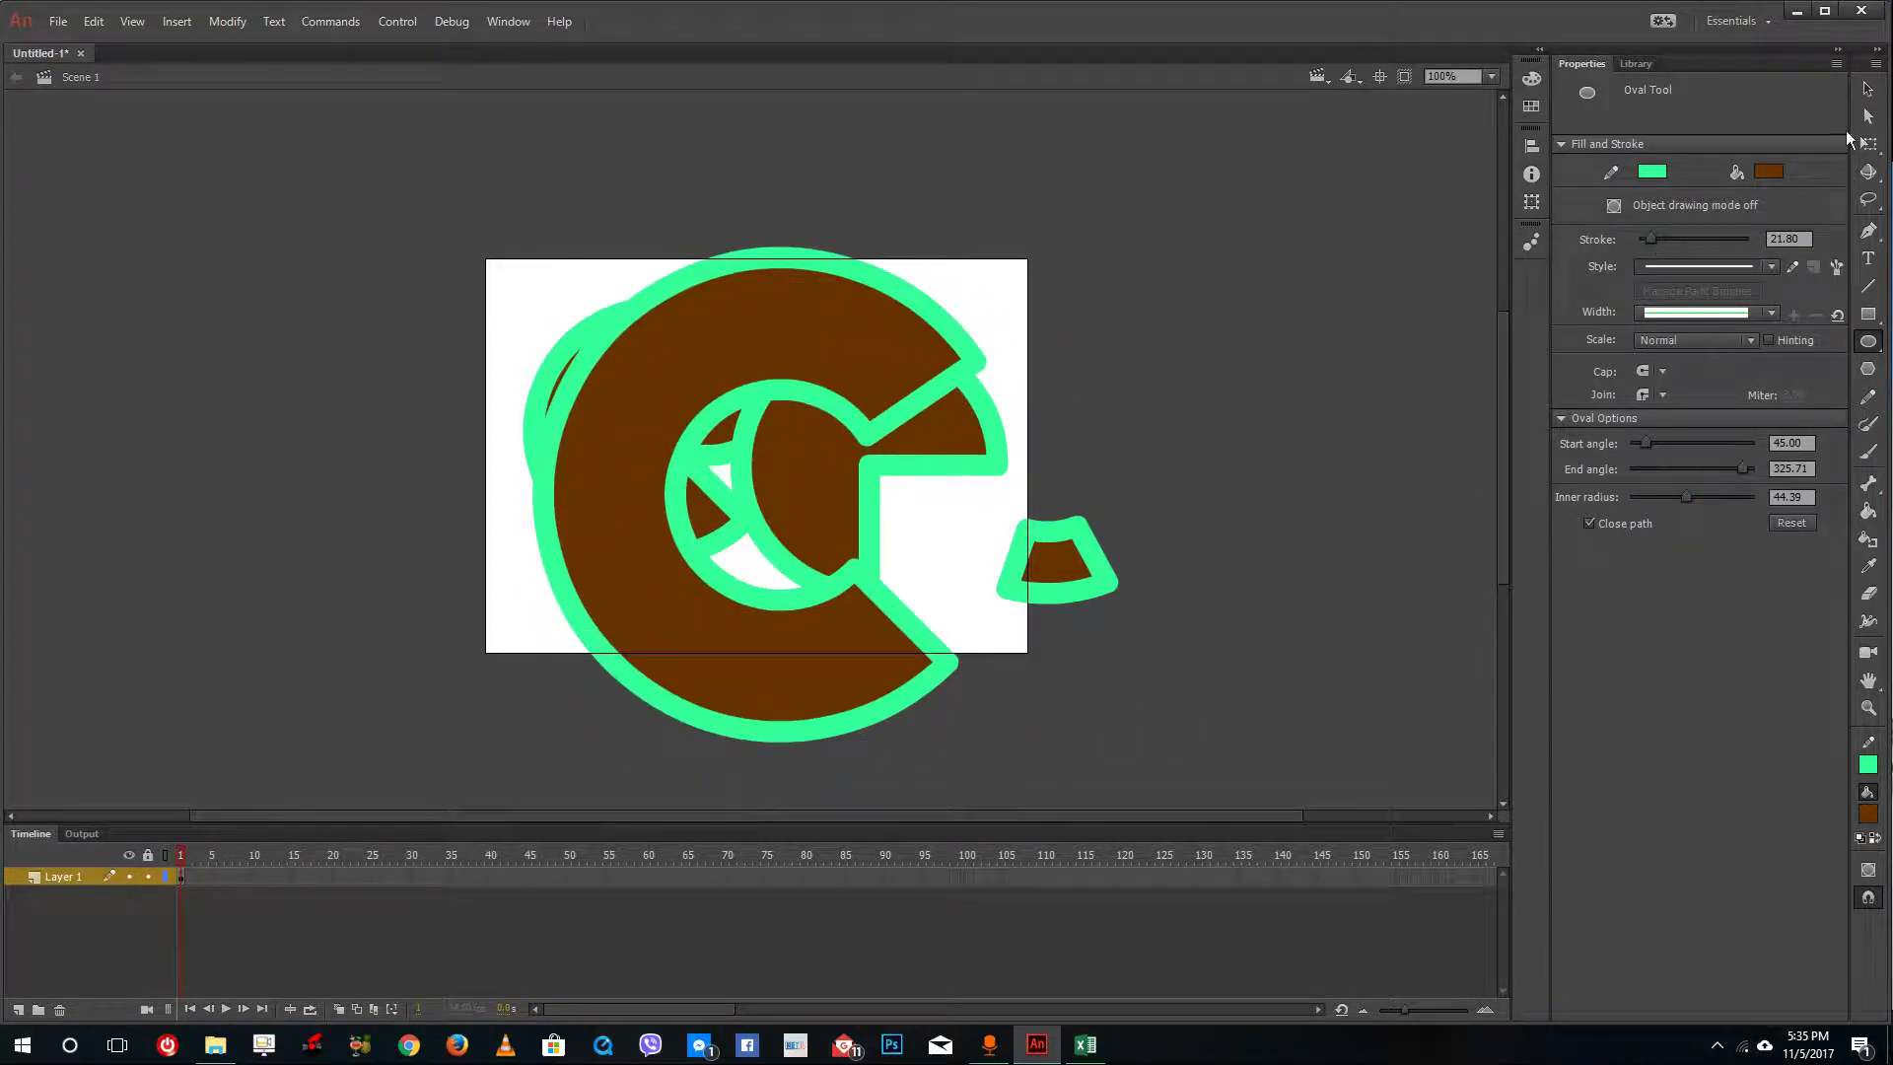
- Draw a large oval primitive and a smaller circle primitive to the right of the stage
click(1869, 343)
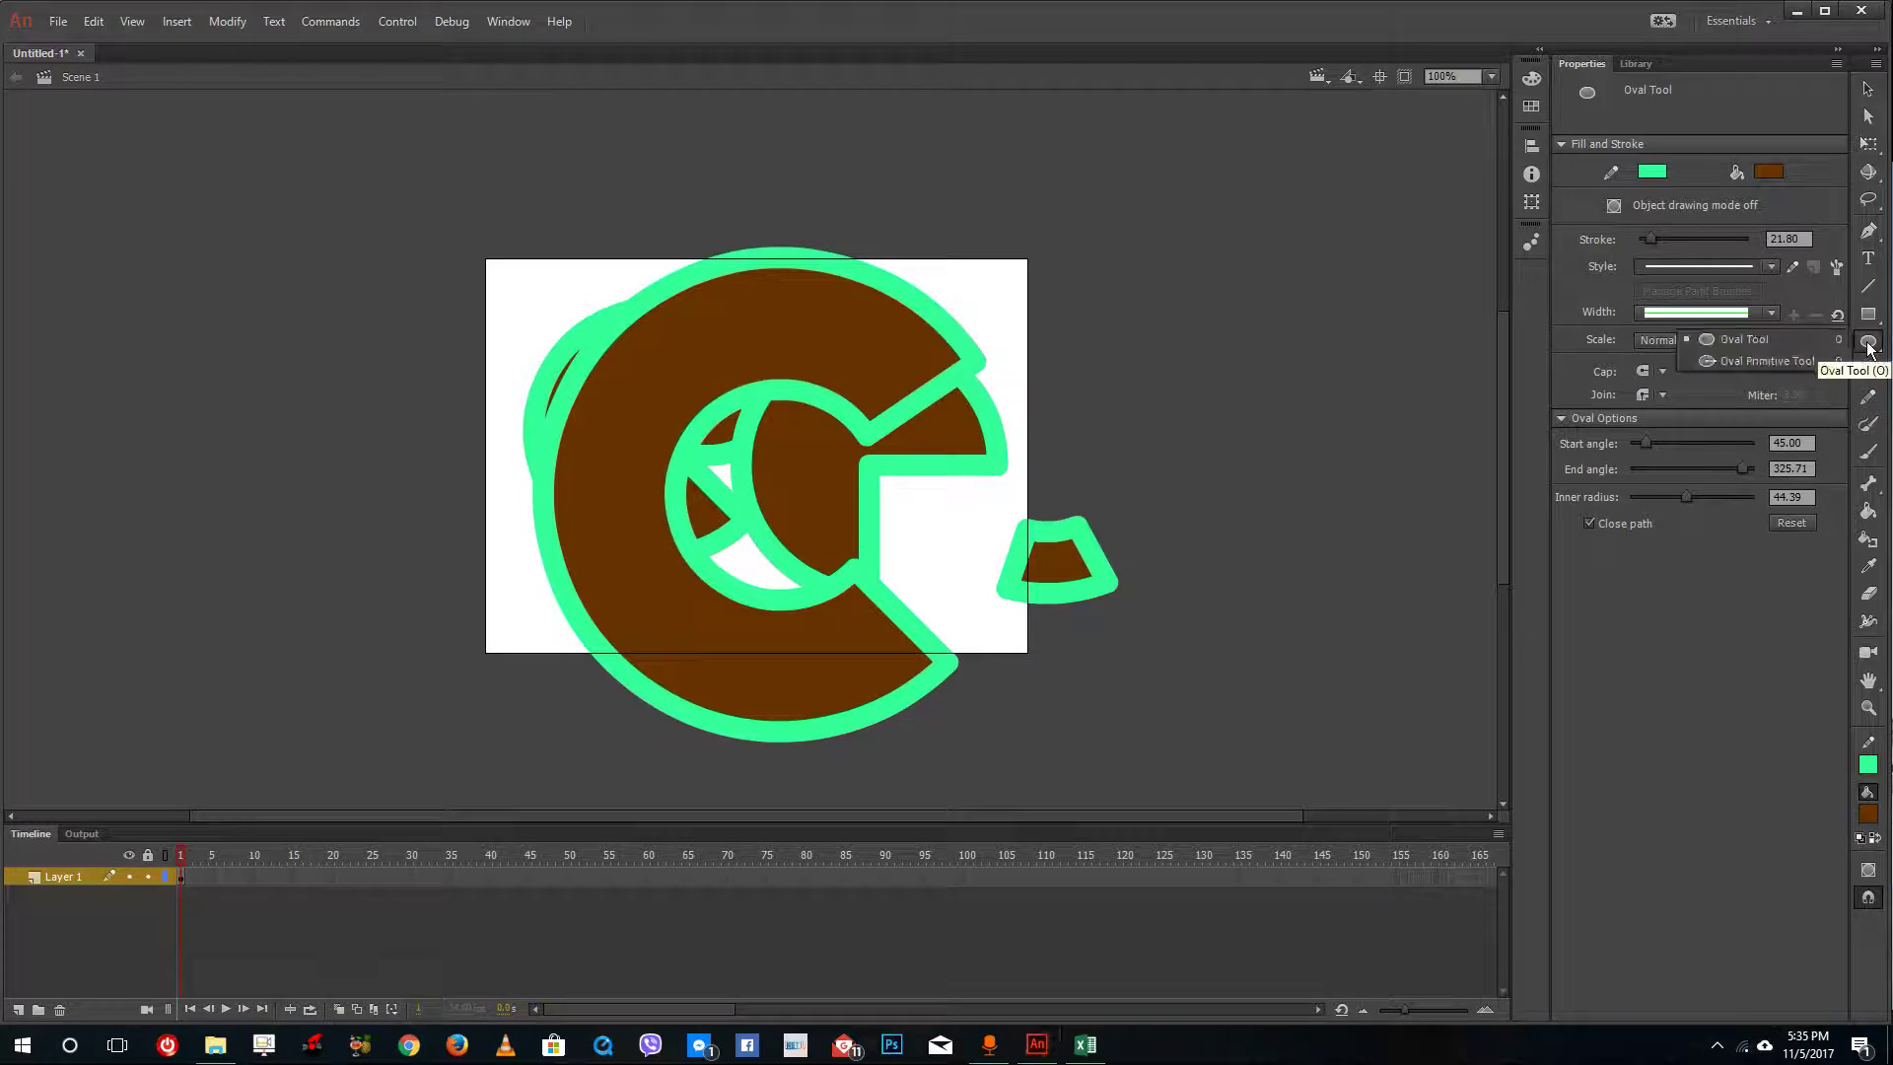
click(1745, 360)
drag(989, 180, 1273, 425)
drag(1197, 476, 1344, 328)
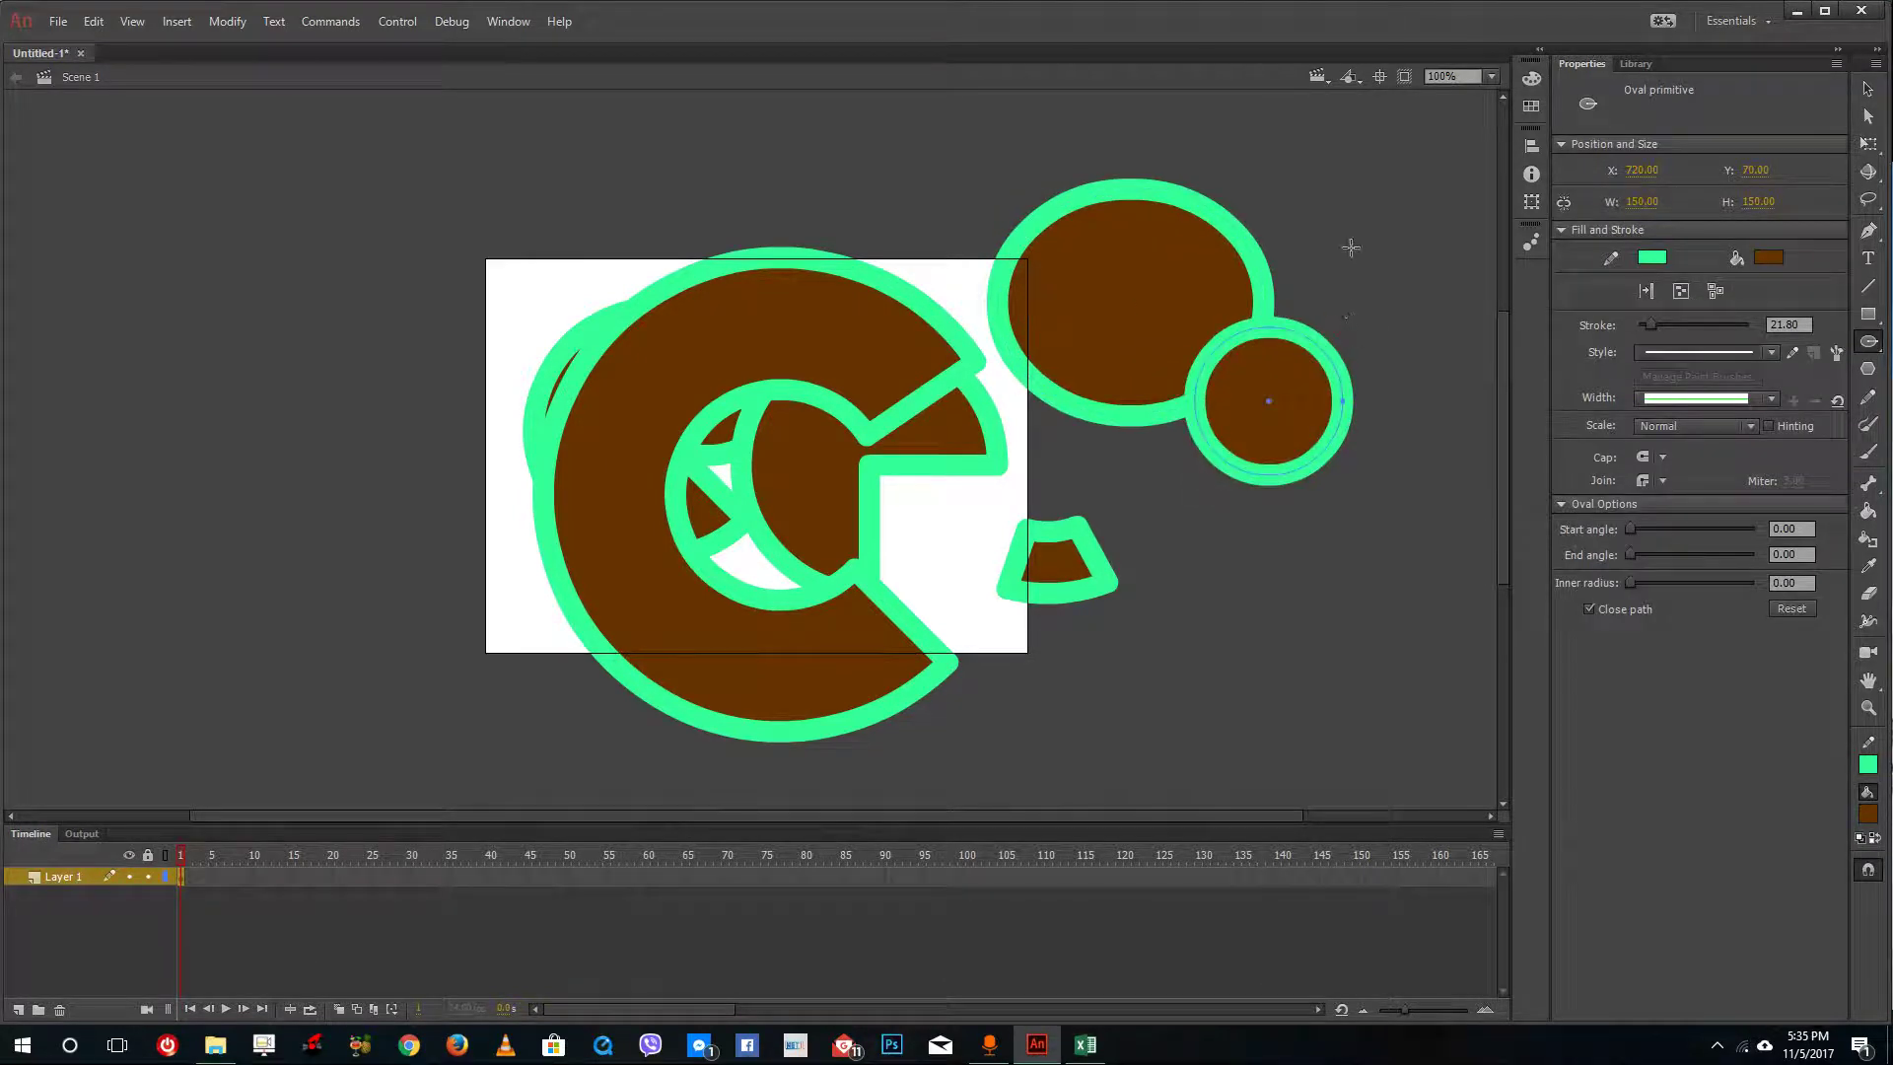
click(1868, 341)
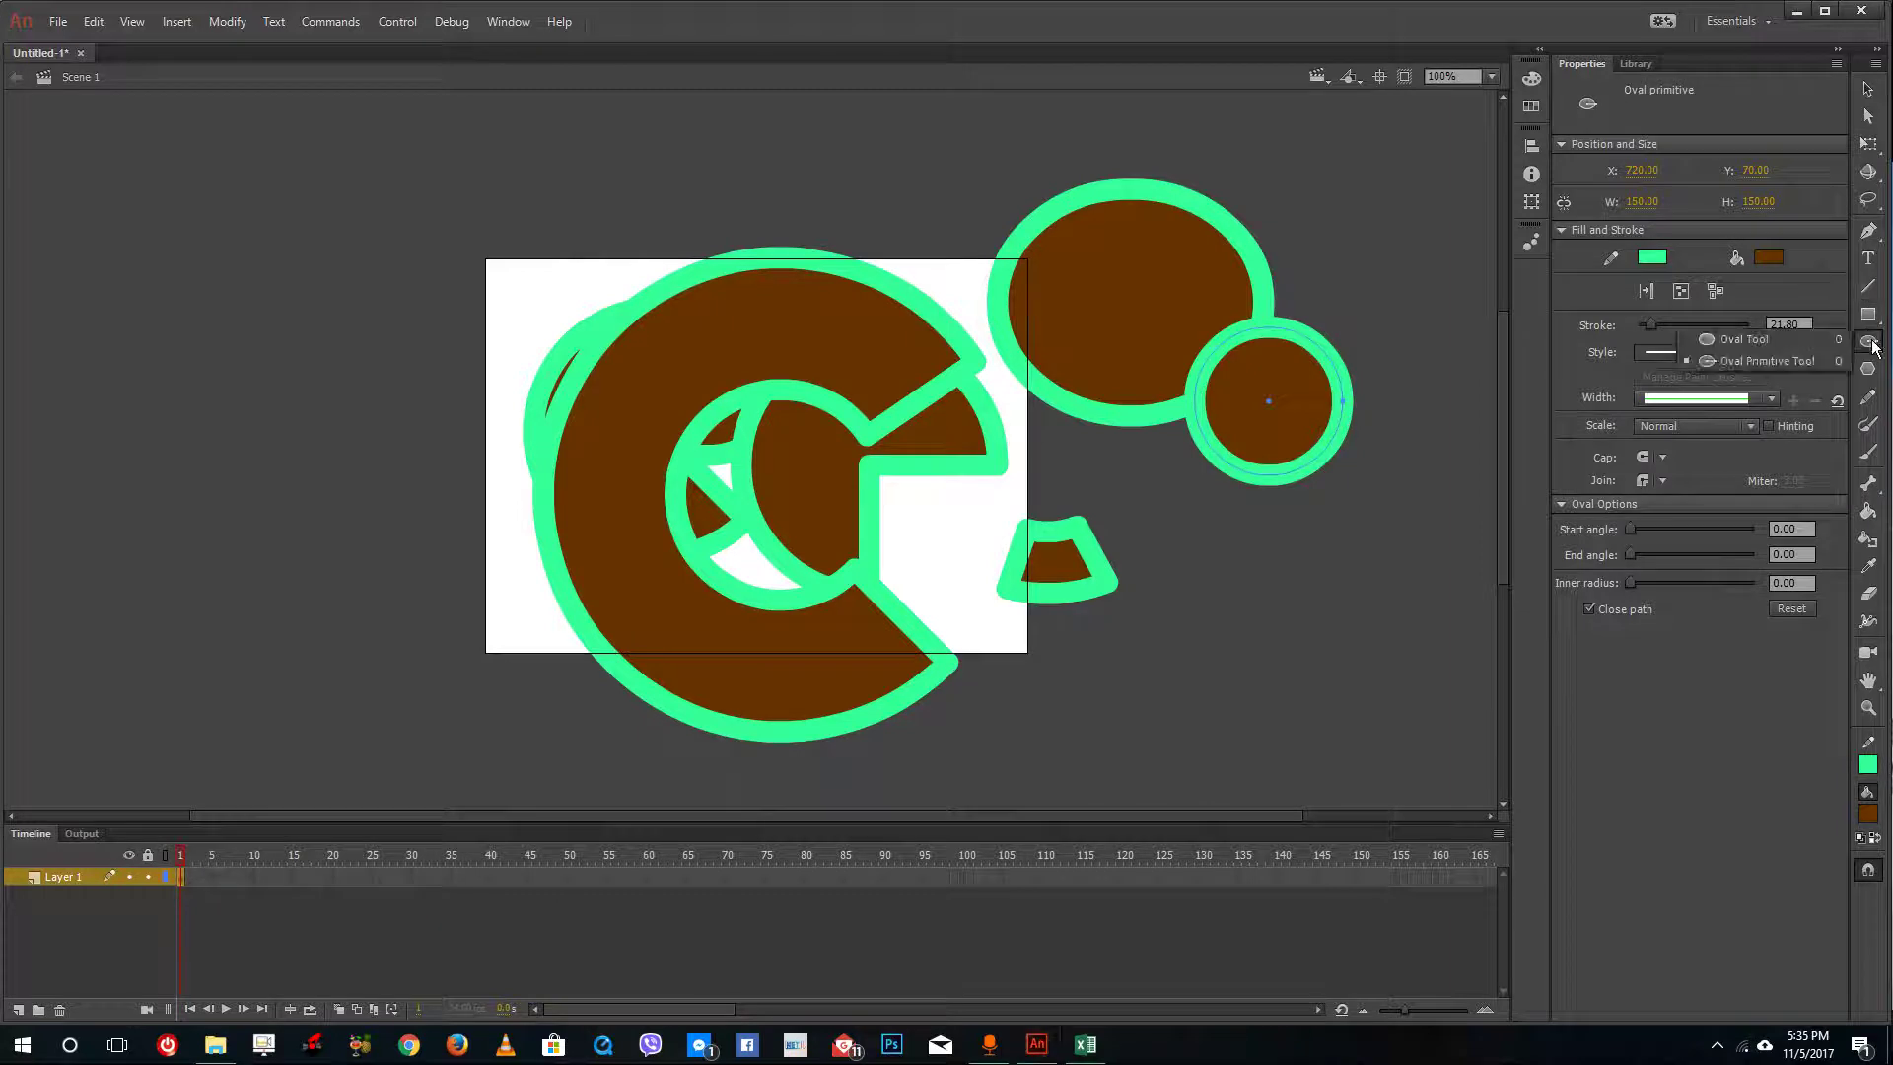
click(1789, 344)
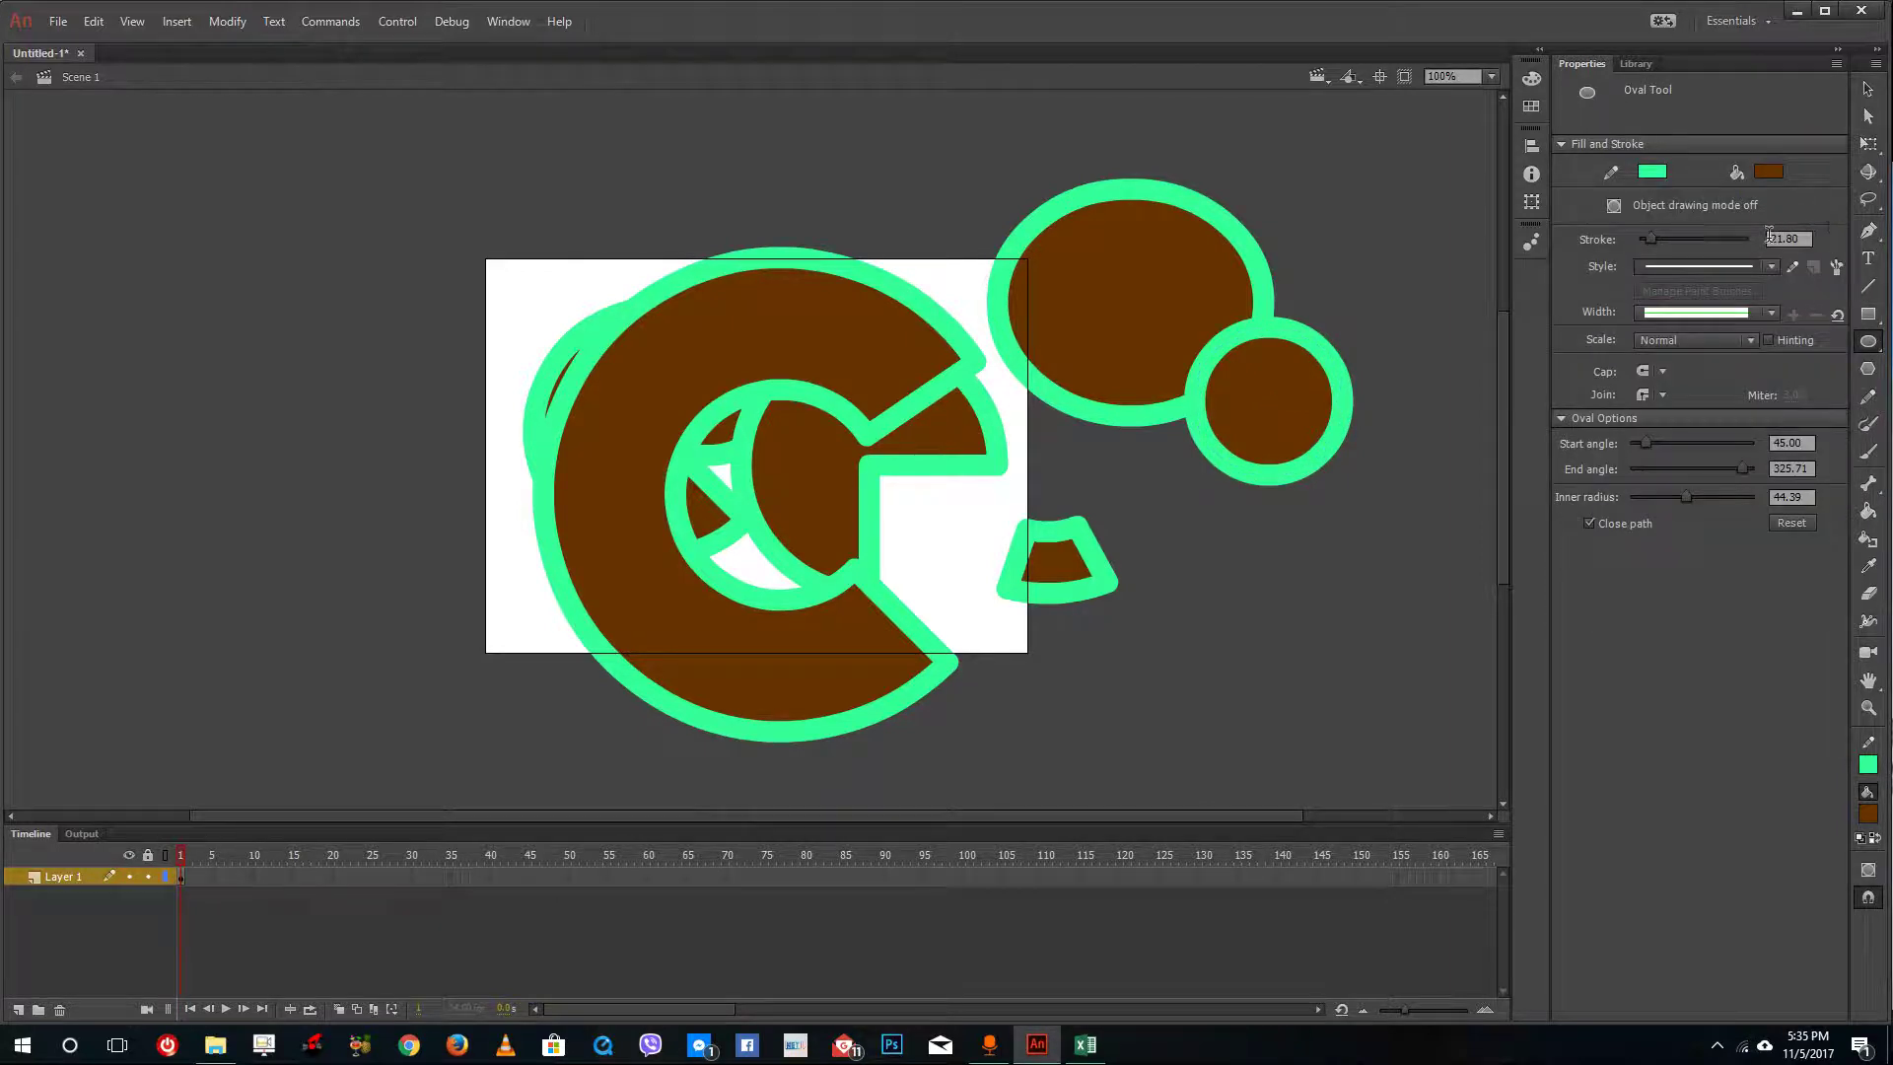
- Reposition the large oval above the small circle, both off-stage to the right
click(1869, 89)
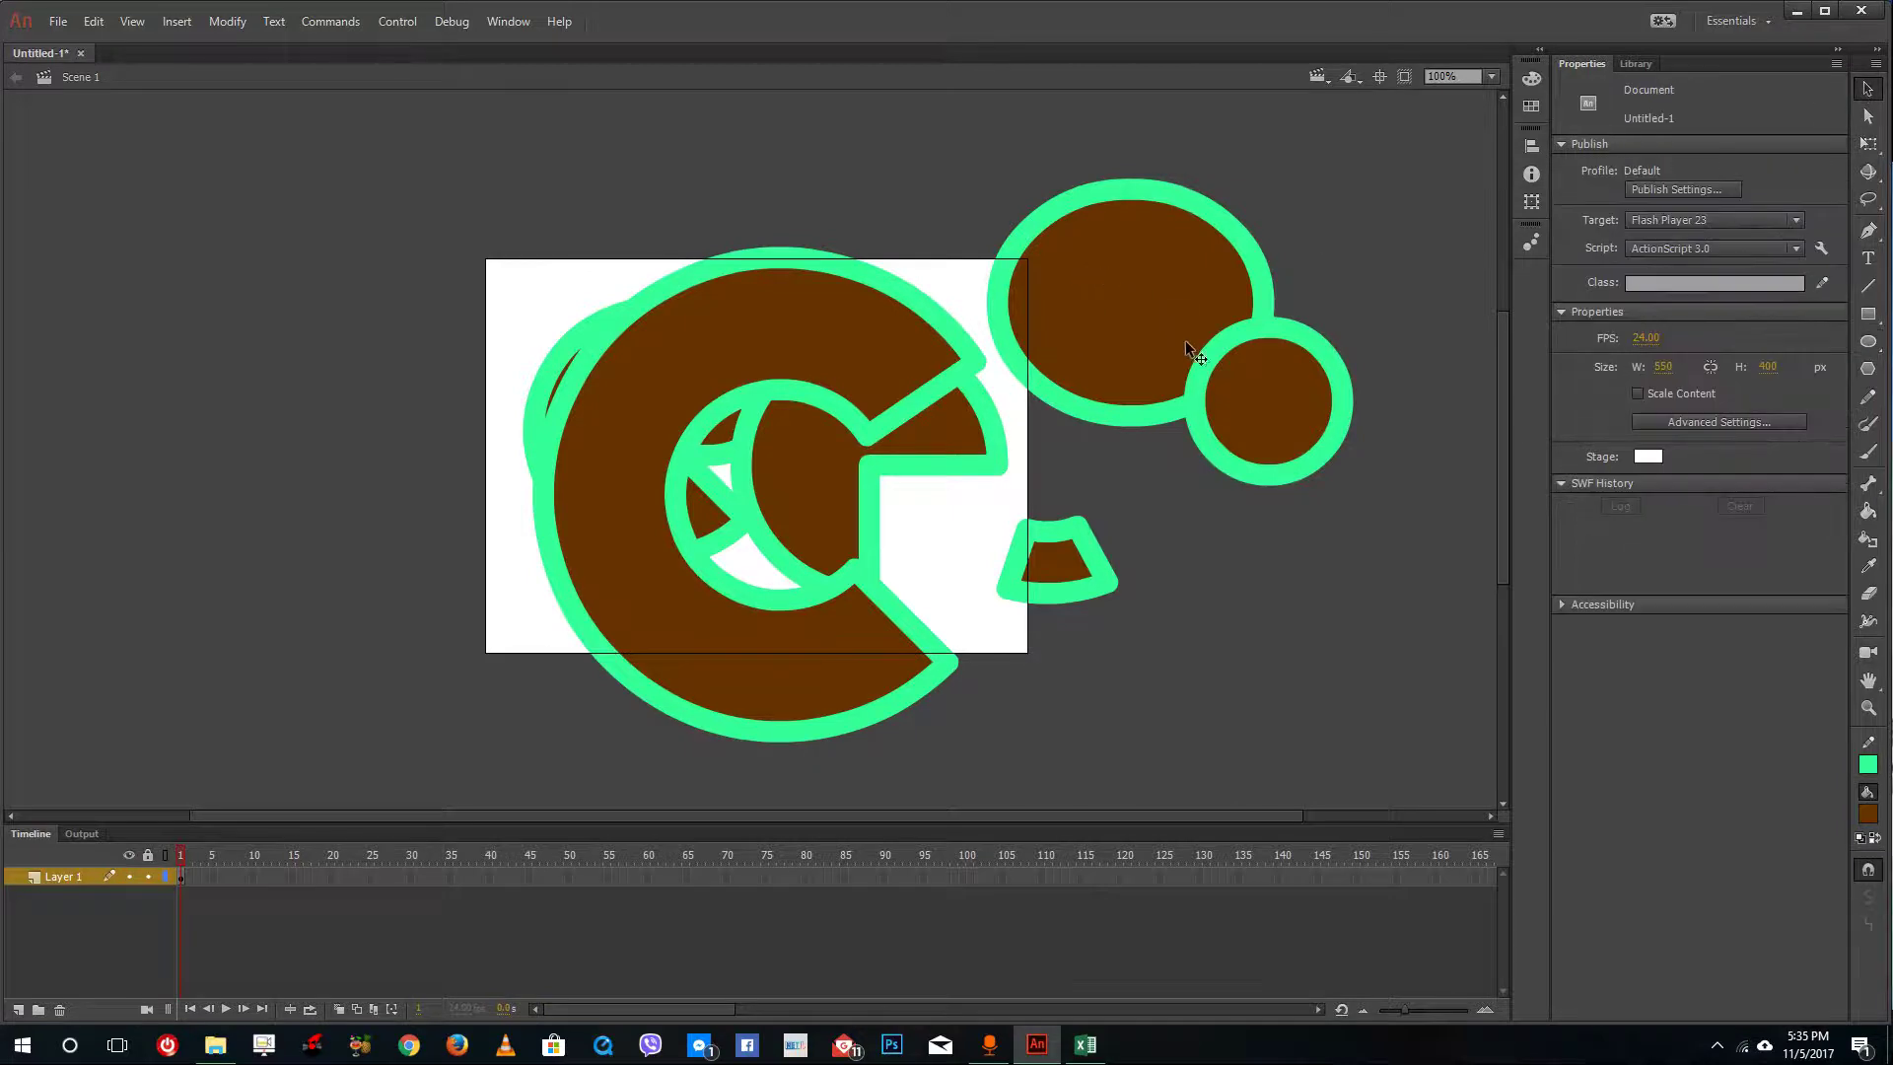
click(1256, 272)
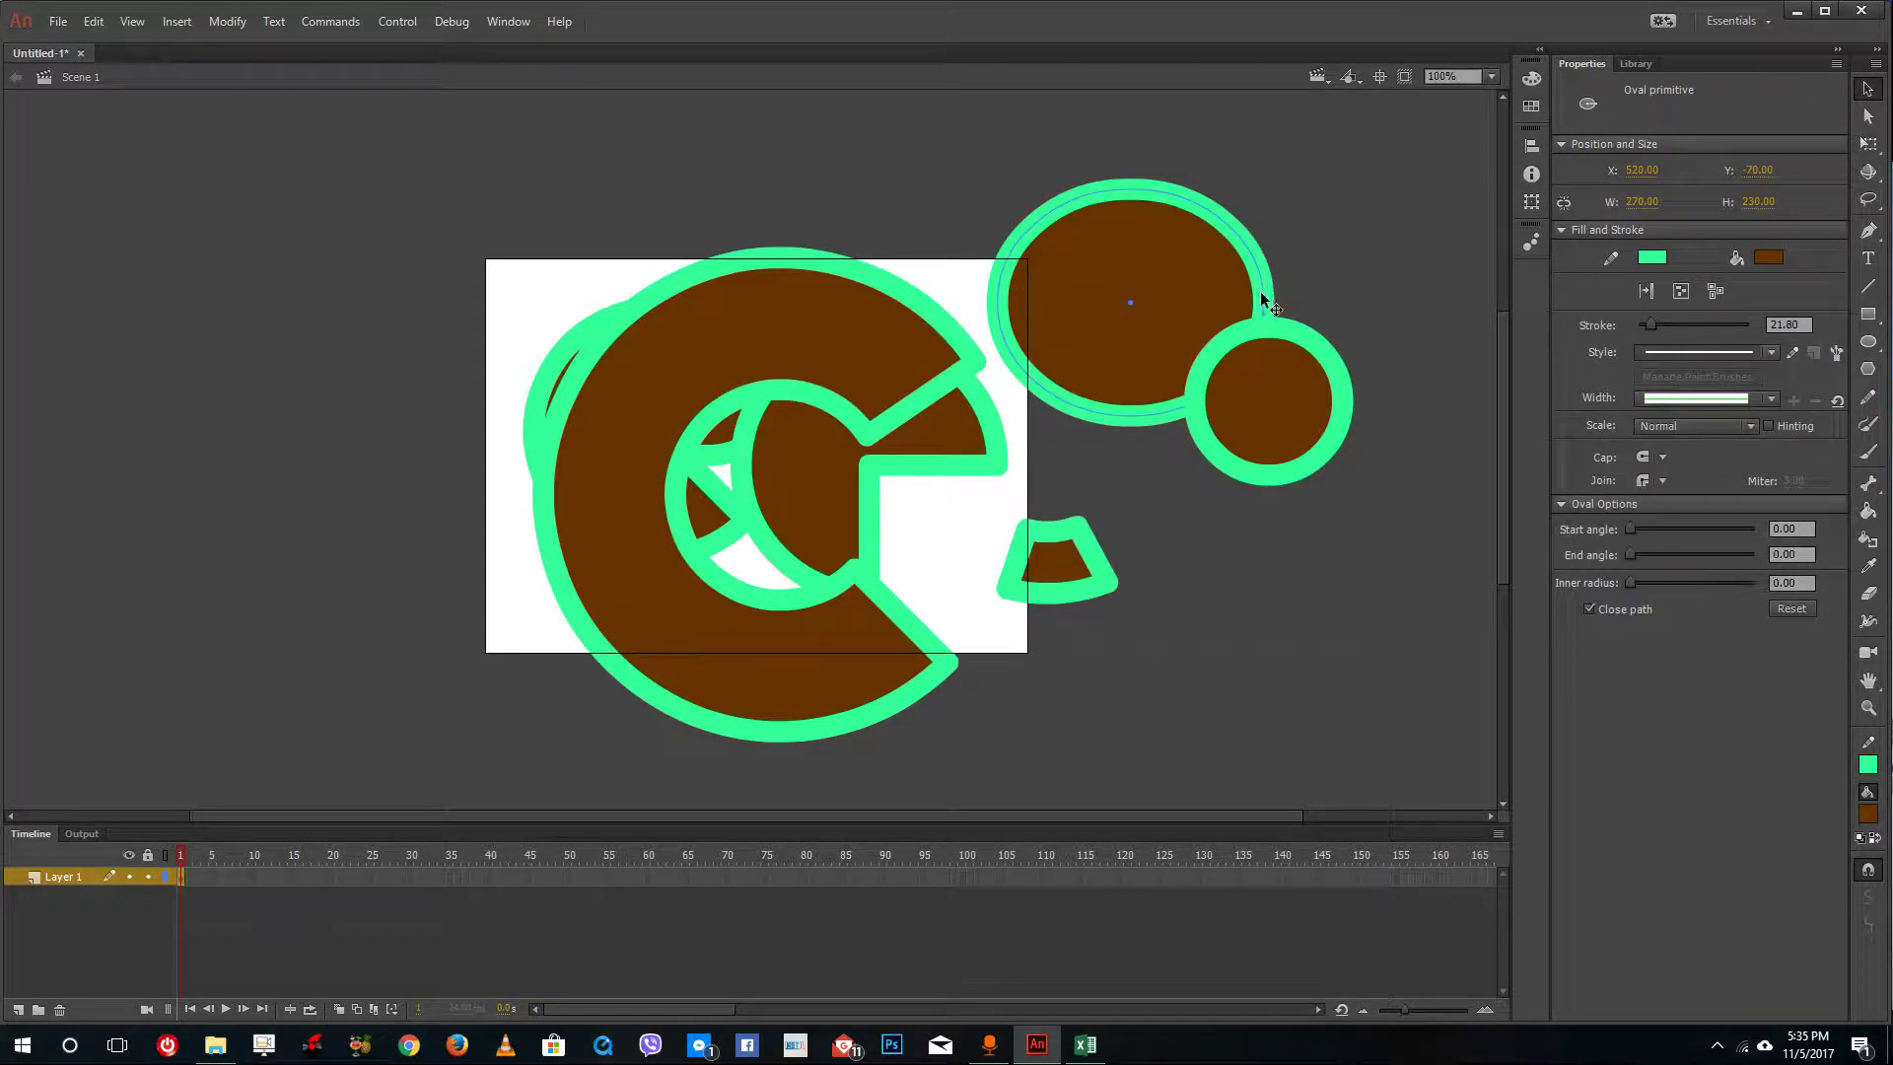
drag(1264, 302, 1264, 534)
click(1320, 429)
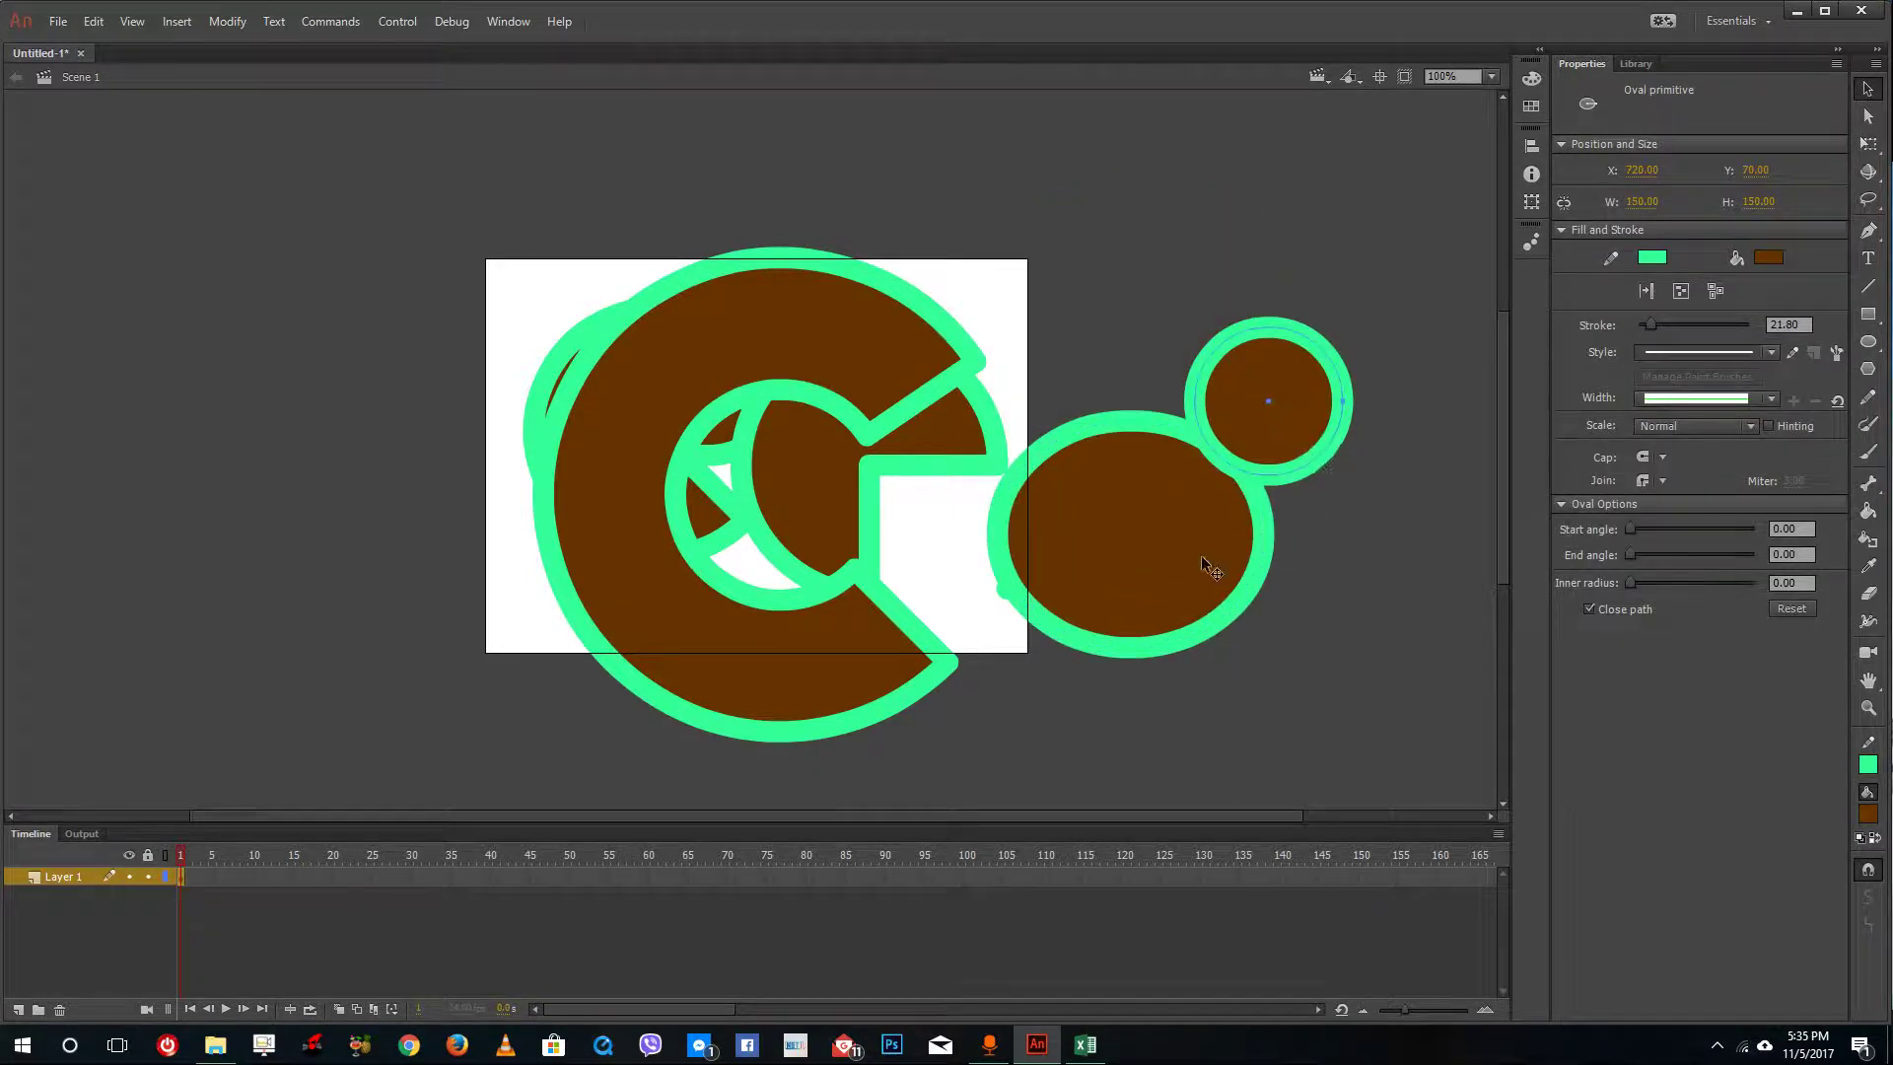
click(769, 320)
click(1016, 434)
drag(1133, 474, 1162, 258)
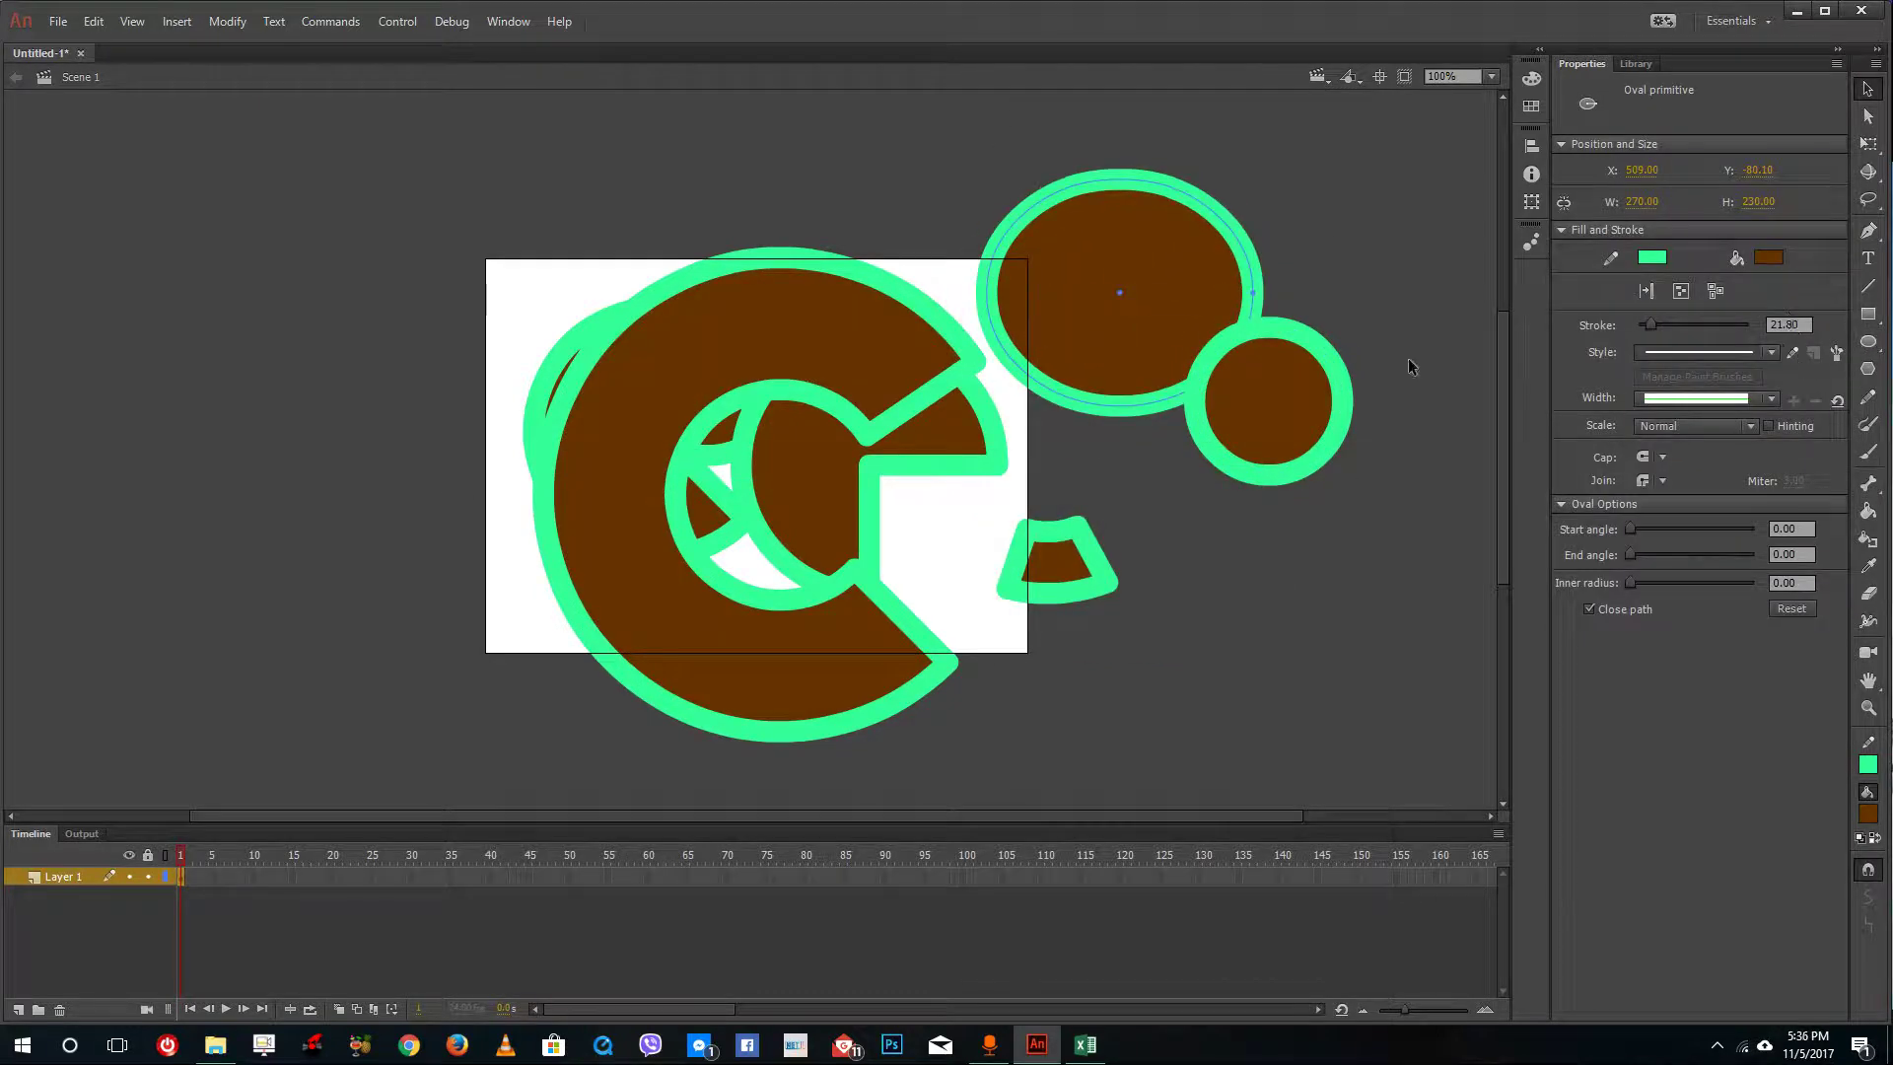
drag(1336, 410, 1355, 492)
click(1180, 297)
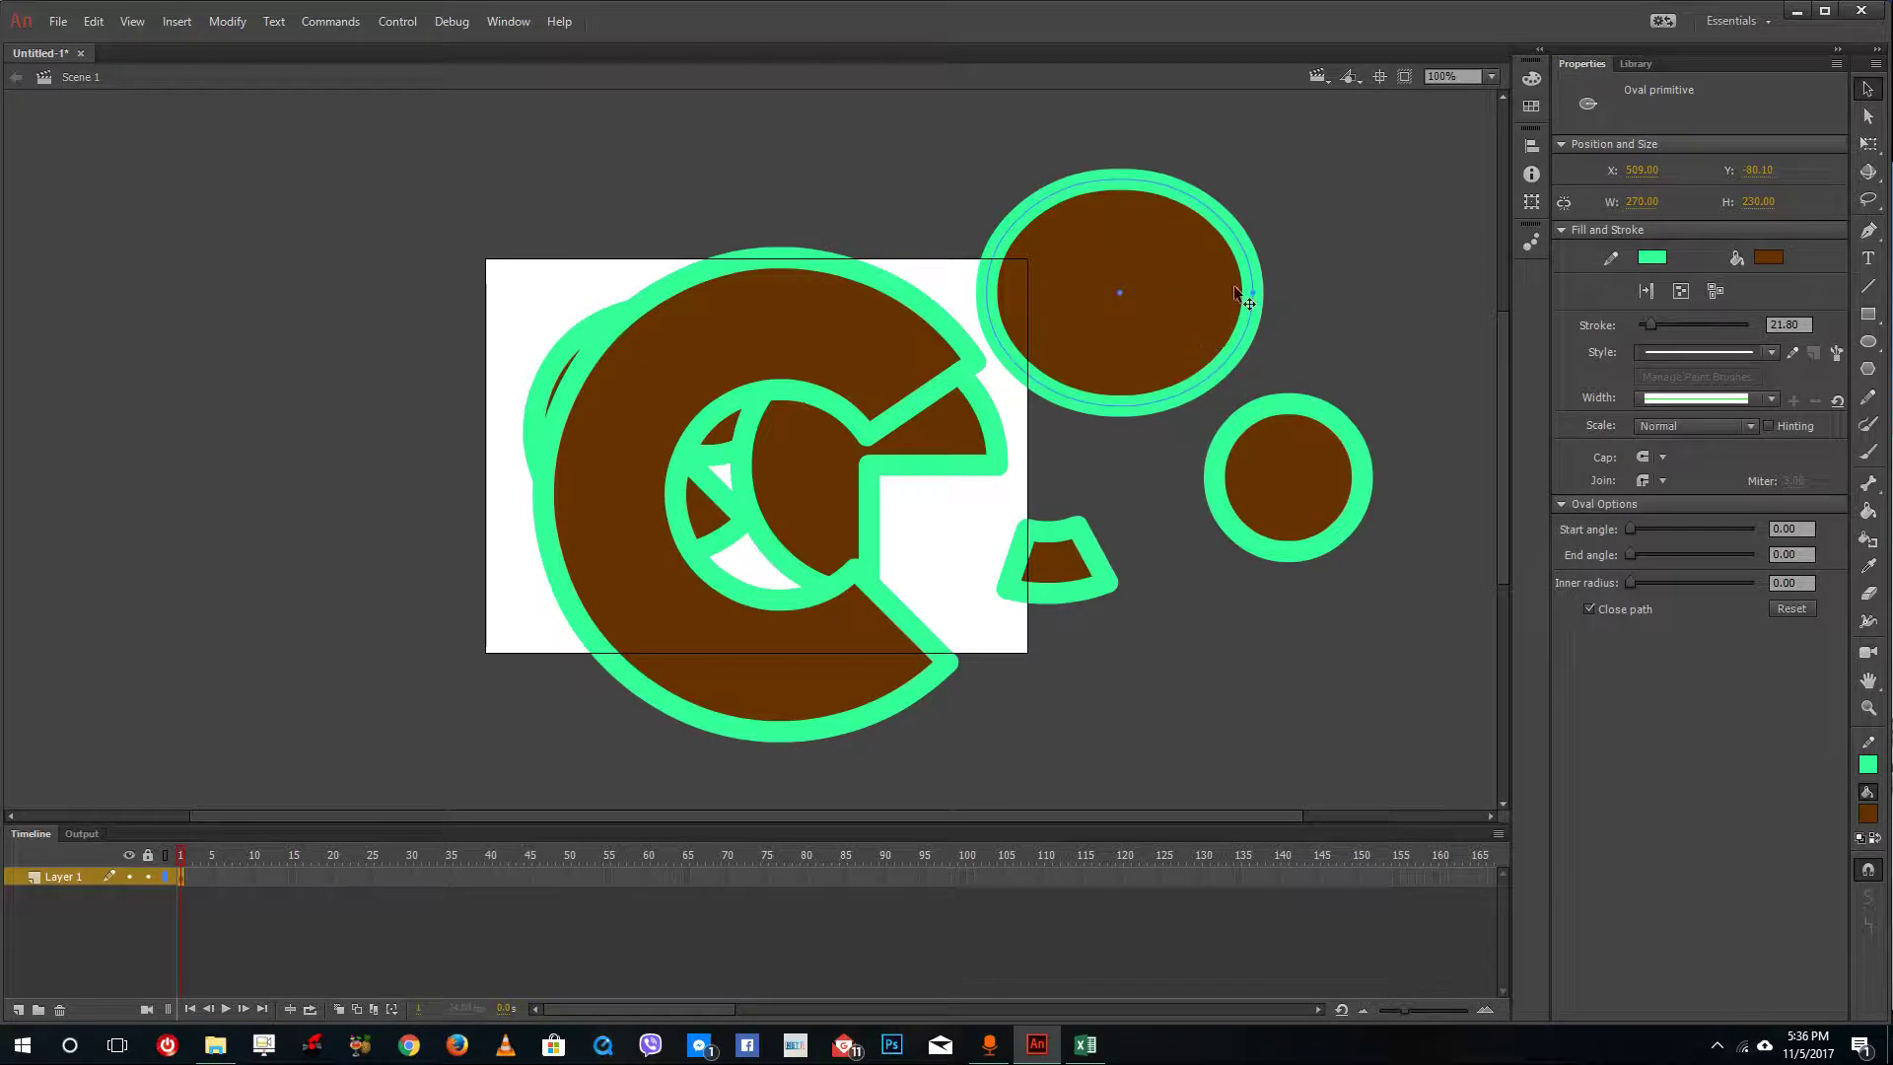
drag(1235, 292, 1356, 276)
- Move the C shape's top outline arc and its brown fill to new positions
click(1867, 341)
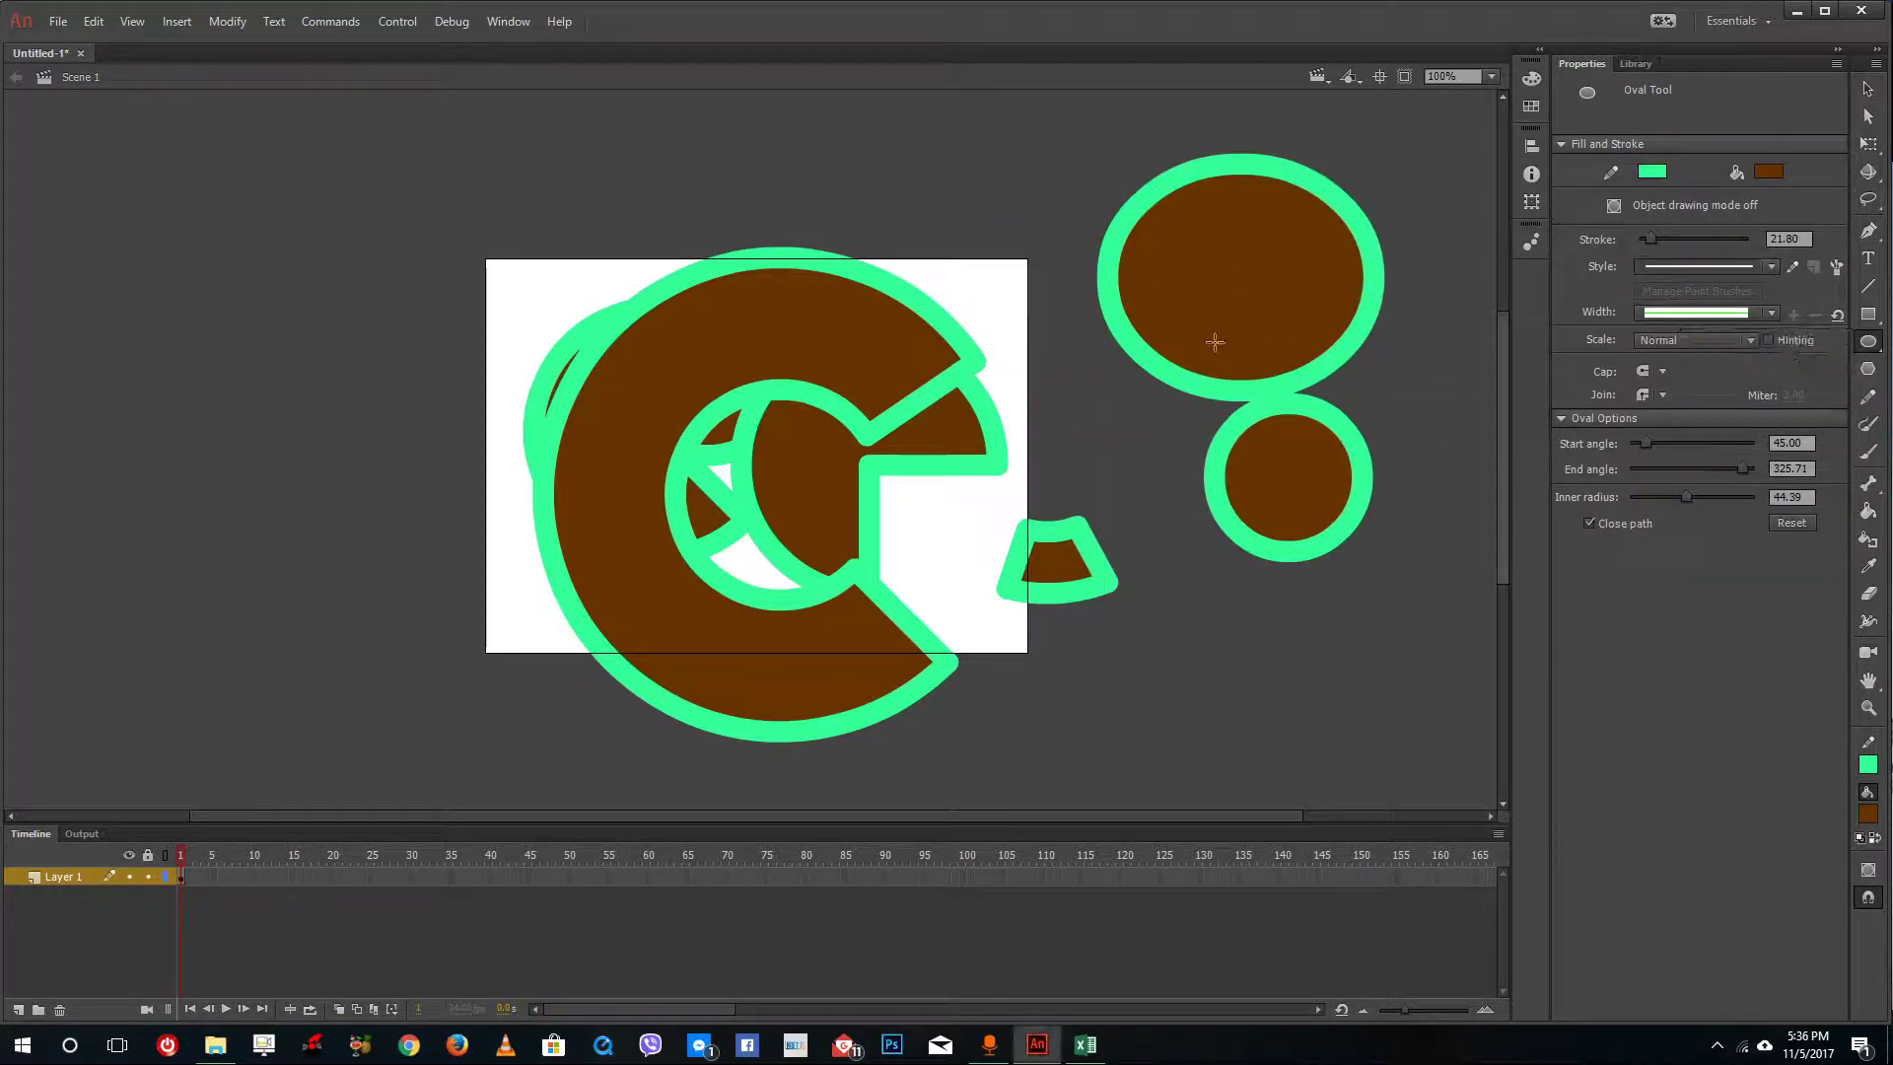
click(1867, 91)
click(836, 335)
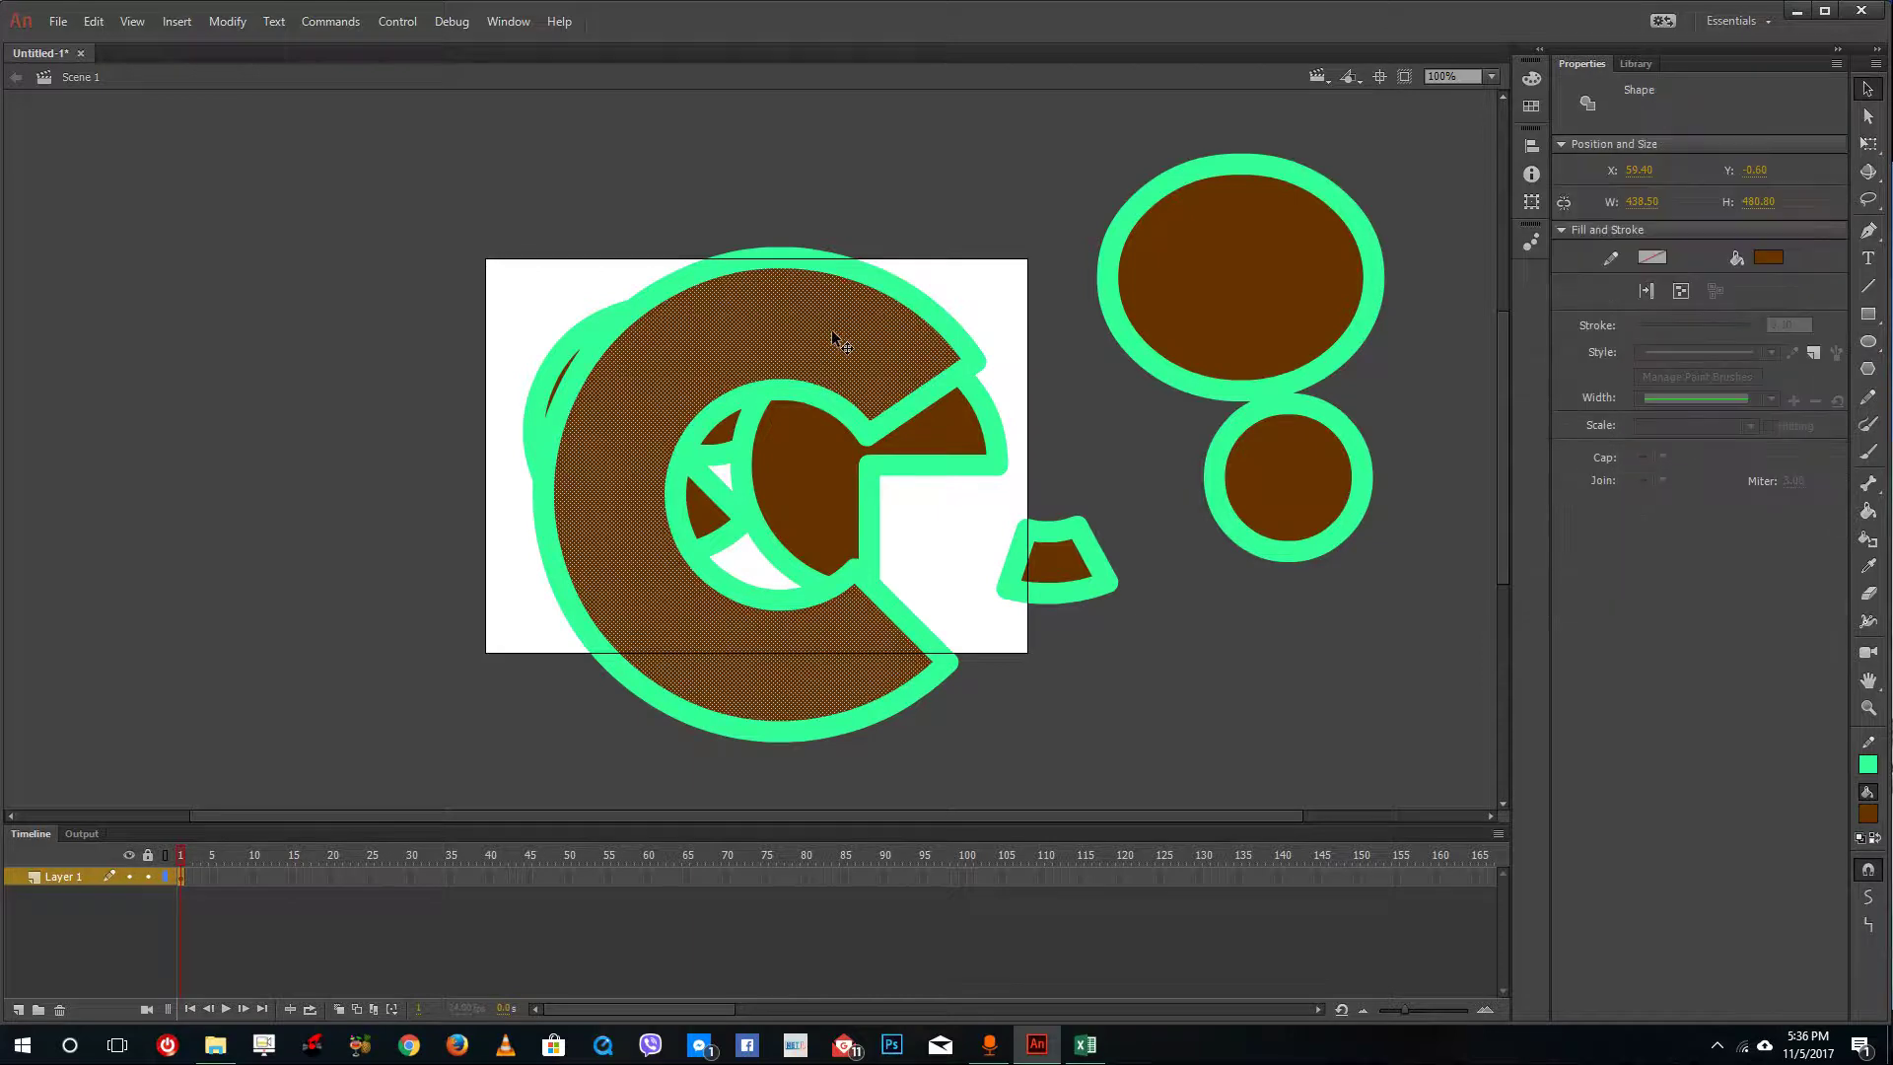
click(931, 307)
mouse_move(828, 272)
mouse_down()
mouse_move(690, 227)
mouse_move(917, 287)
mouse_move(956, 338)
mouse_up()
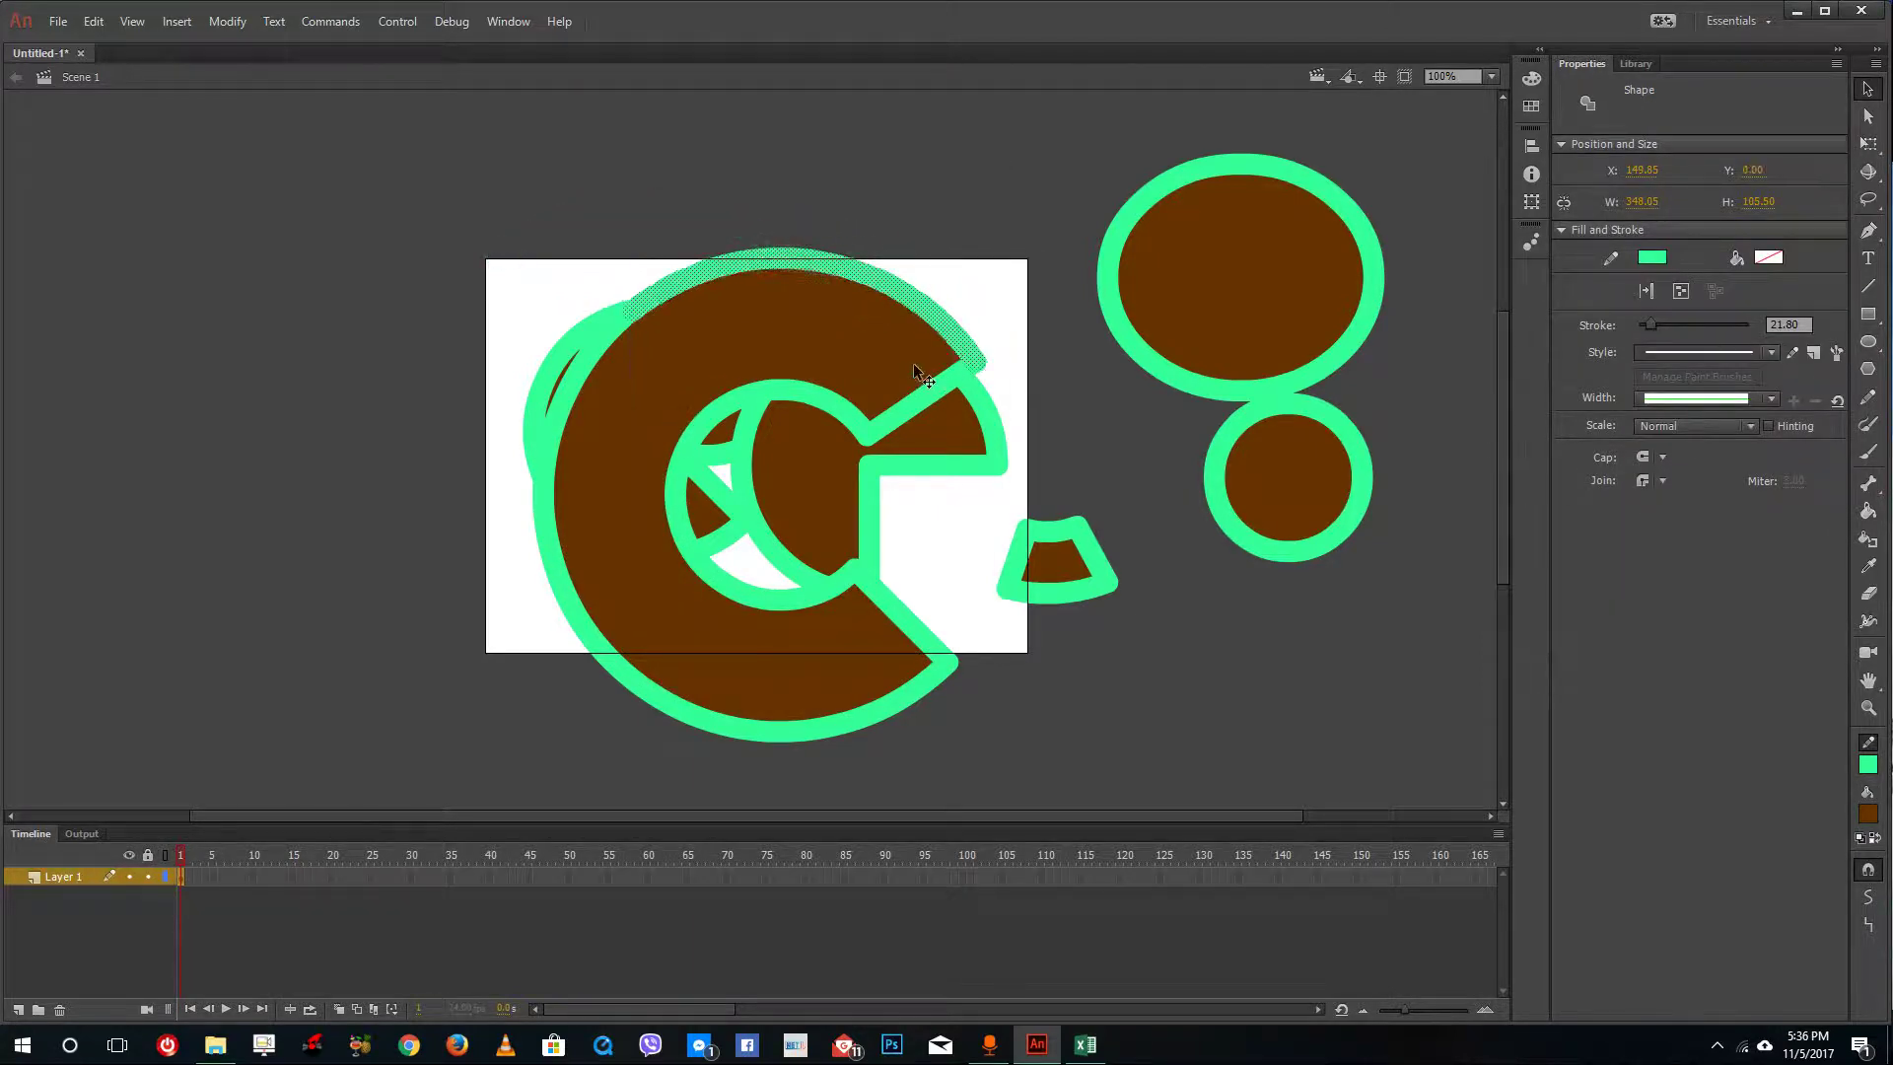
click(838, 345)
mouse_move(838, 345)
mouse_down()
mouse_move(909, 421)
mouse_move(841, 355)
mouse_move(872, 353)
mouse_up()
click(1198, 446)
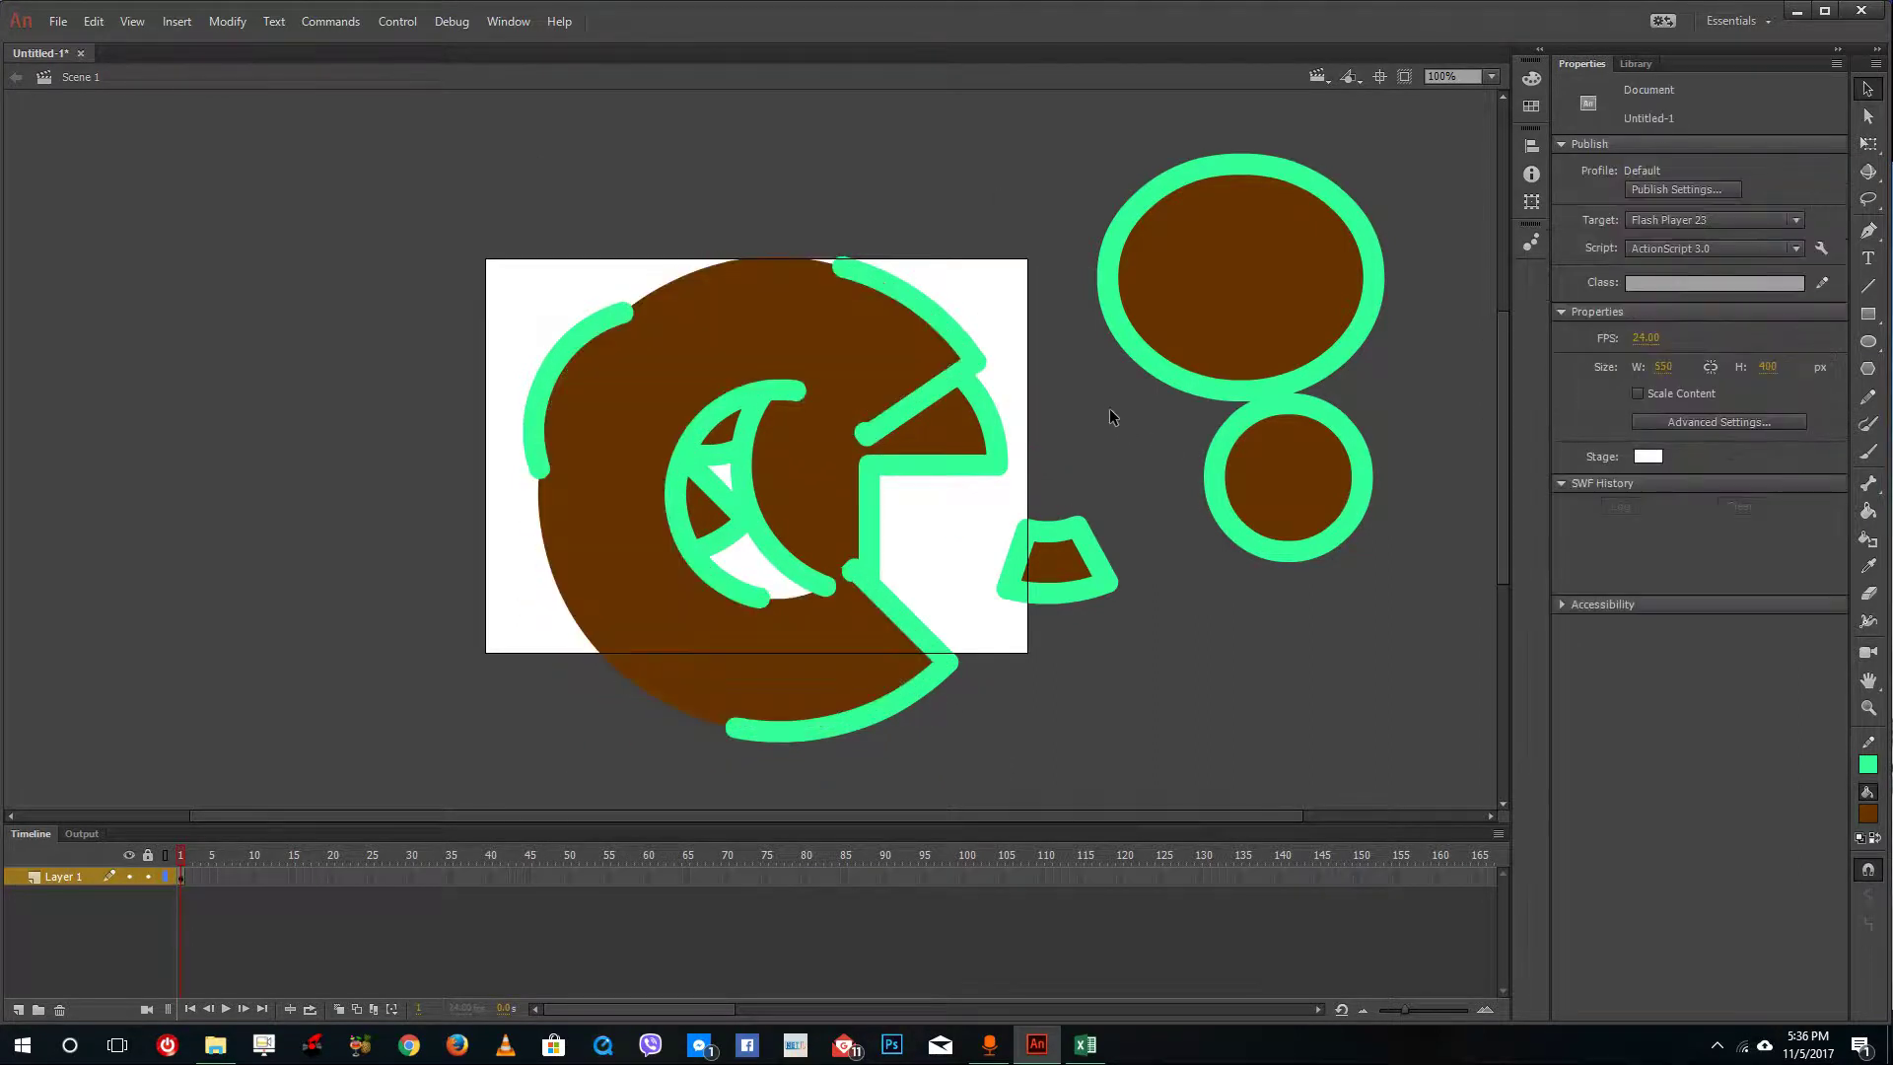
- Select every shape on the stage with Ctrl+A and delete them all
click(1450, 816)
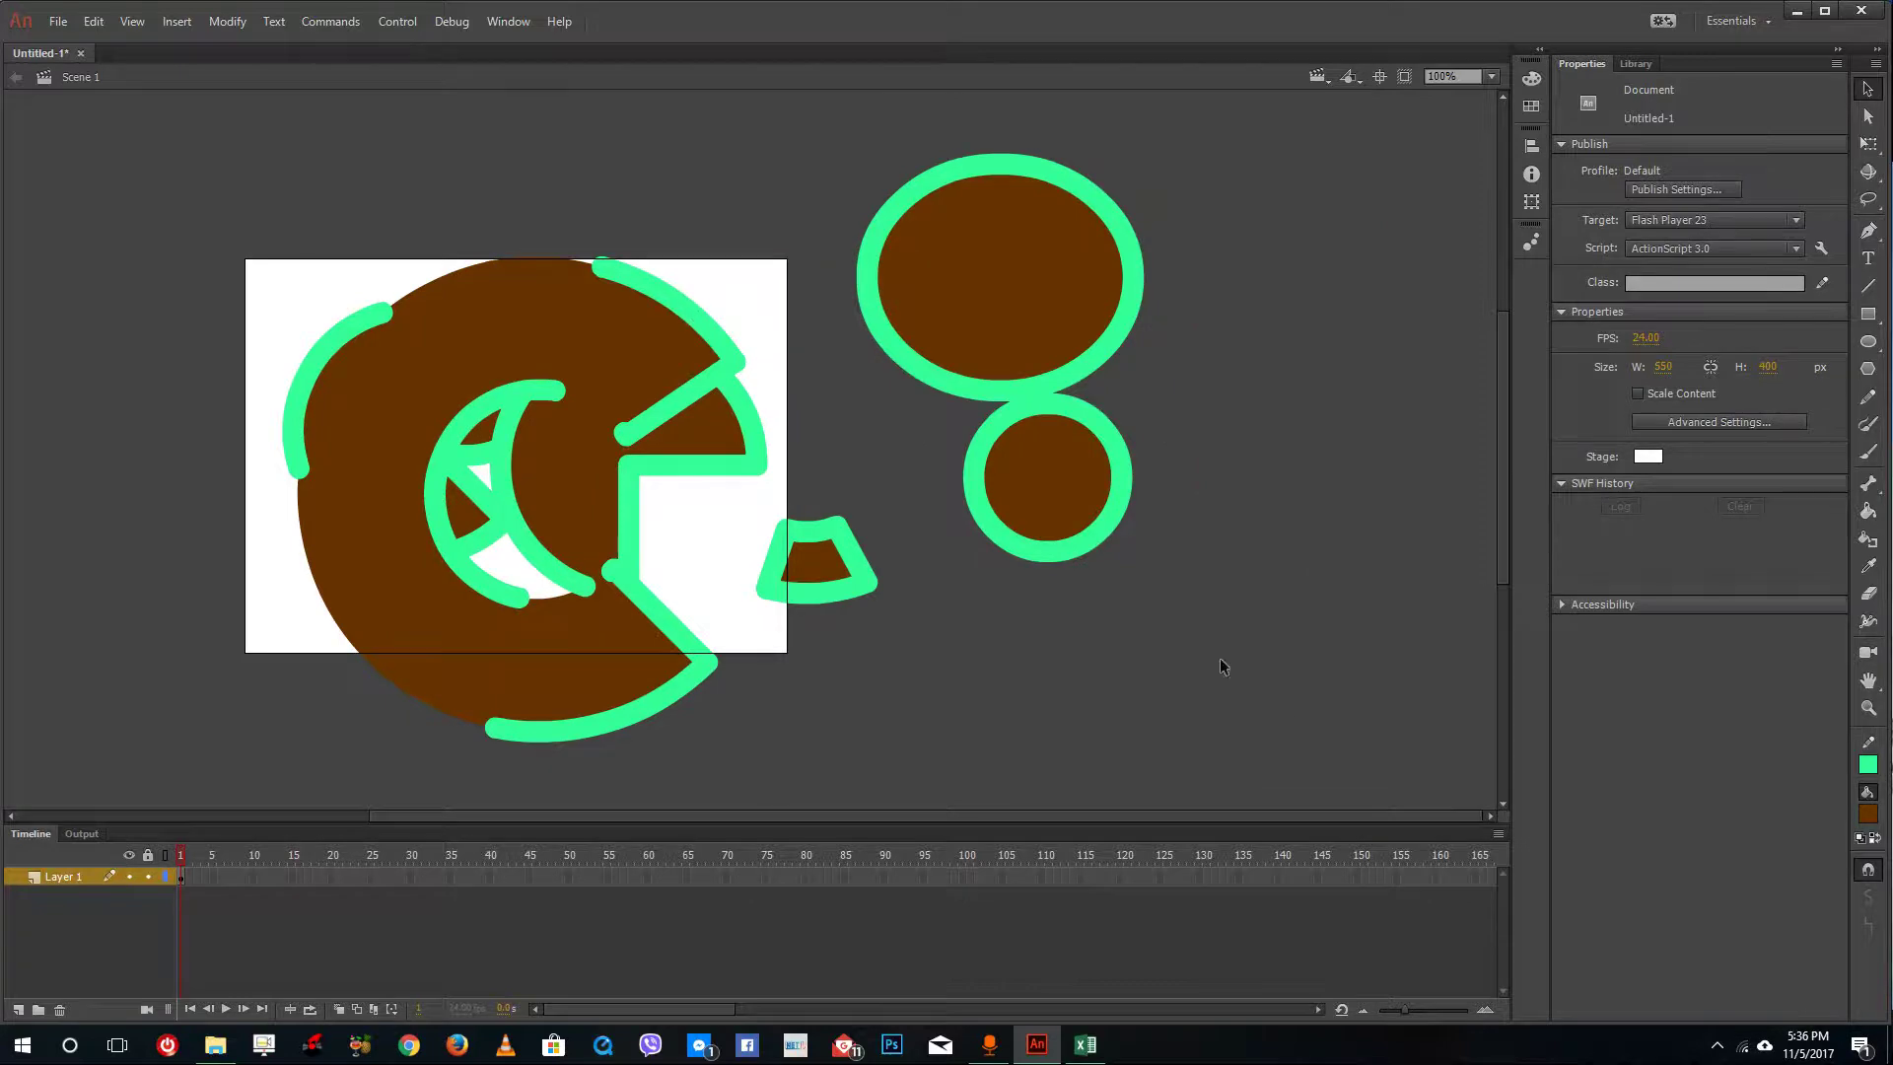
key(ctrl+a)
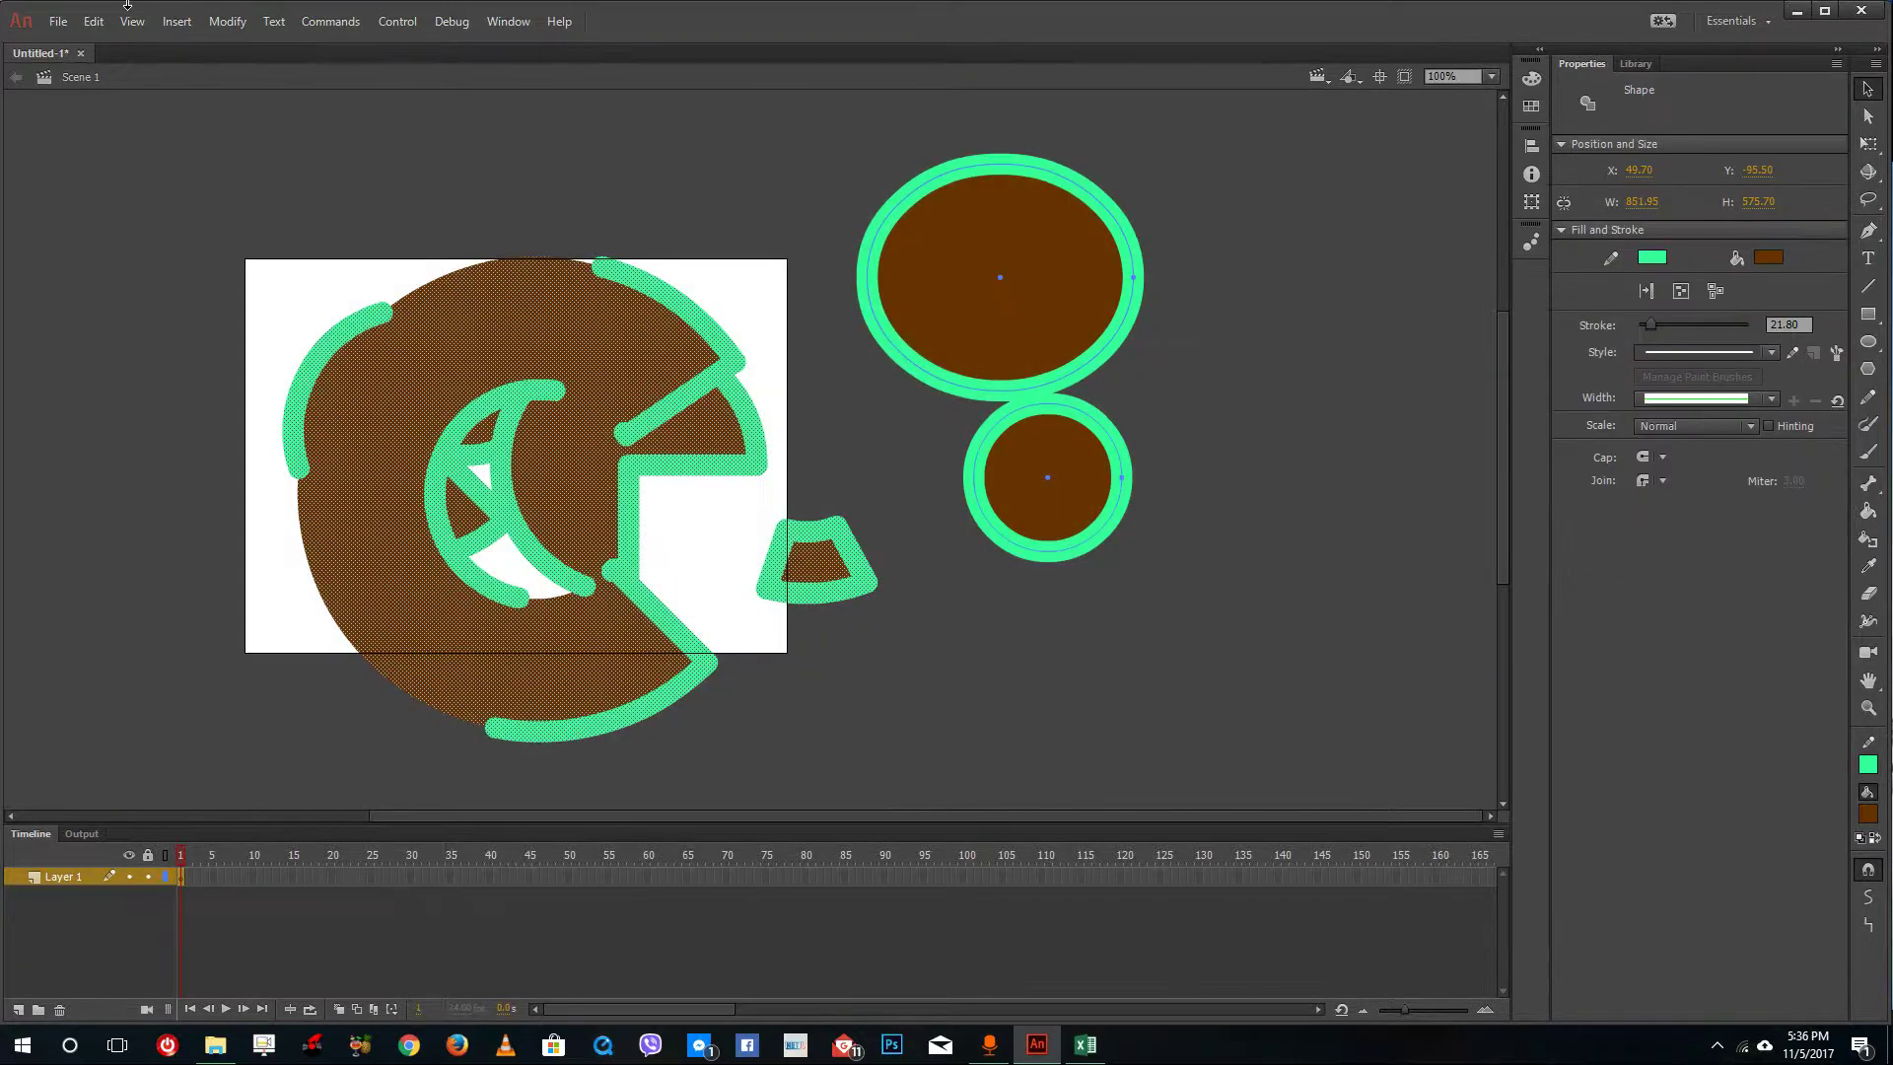
key(Delete)
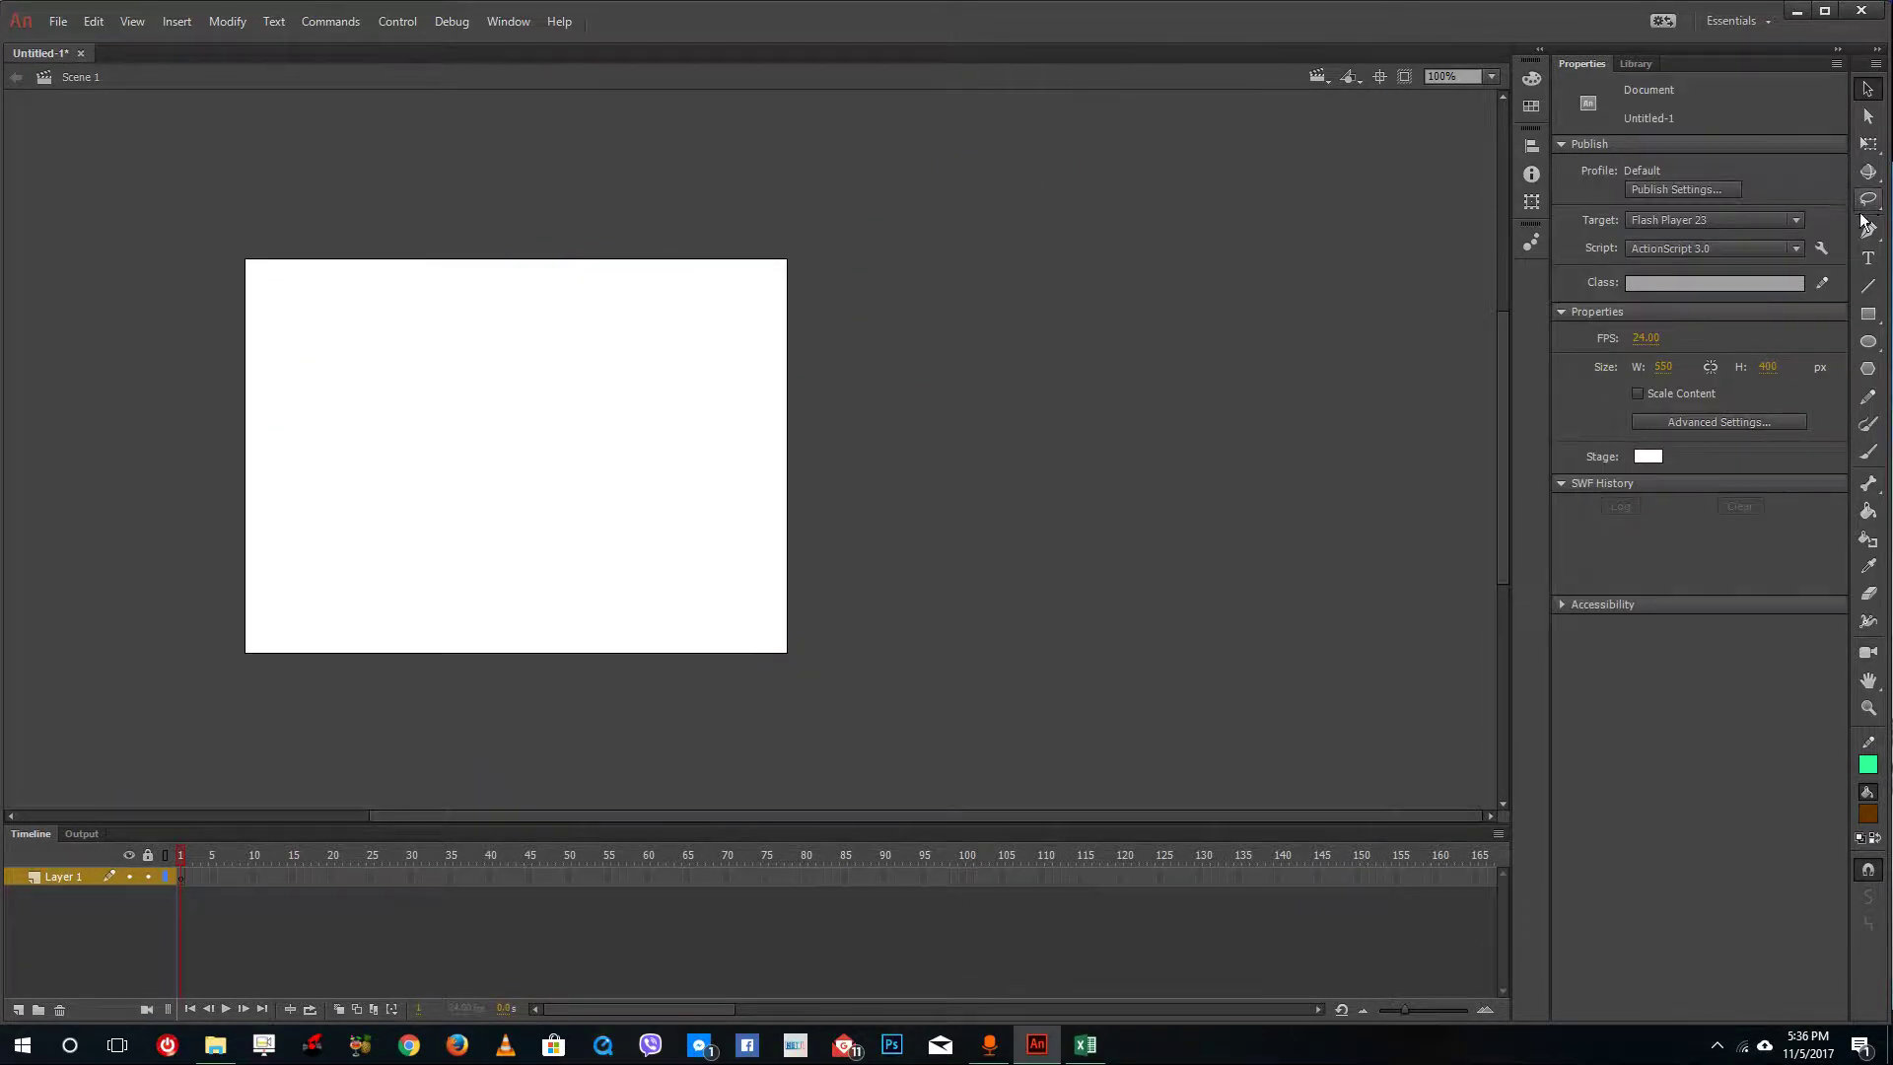
- Draw a green-outlined brown 240 × 210 rectangle at the stage's upper left
click(1867, 314)
drag(425, 334, 625, 531)
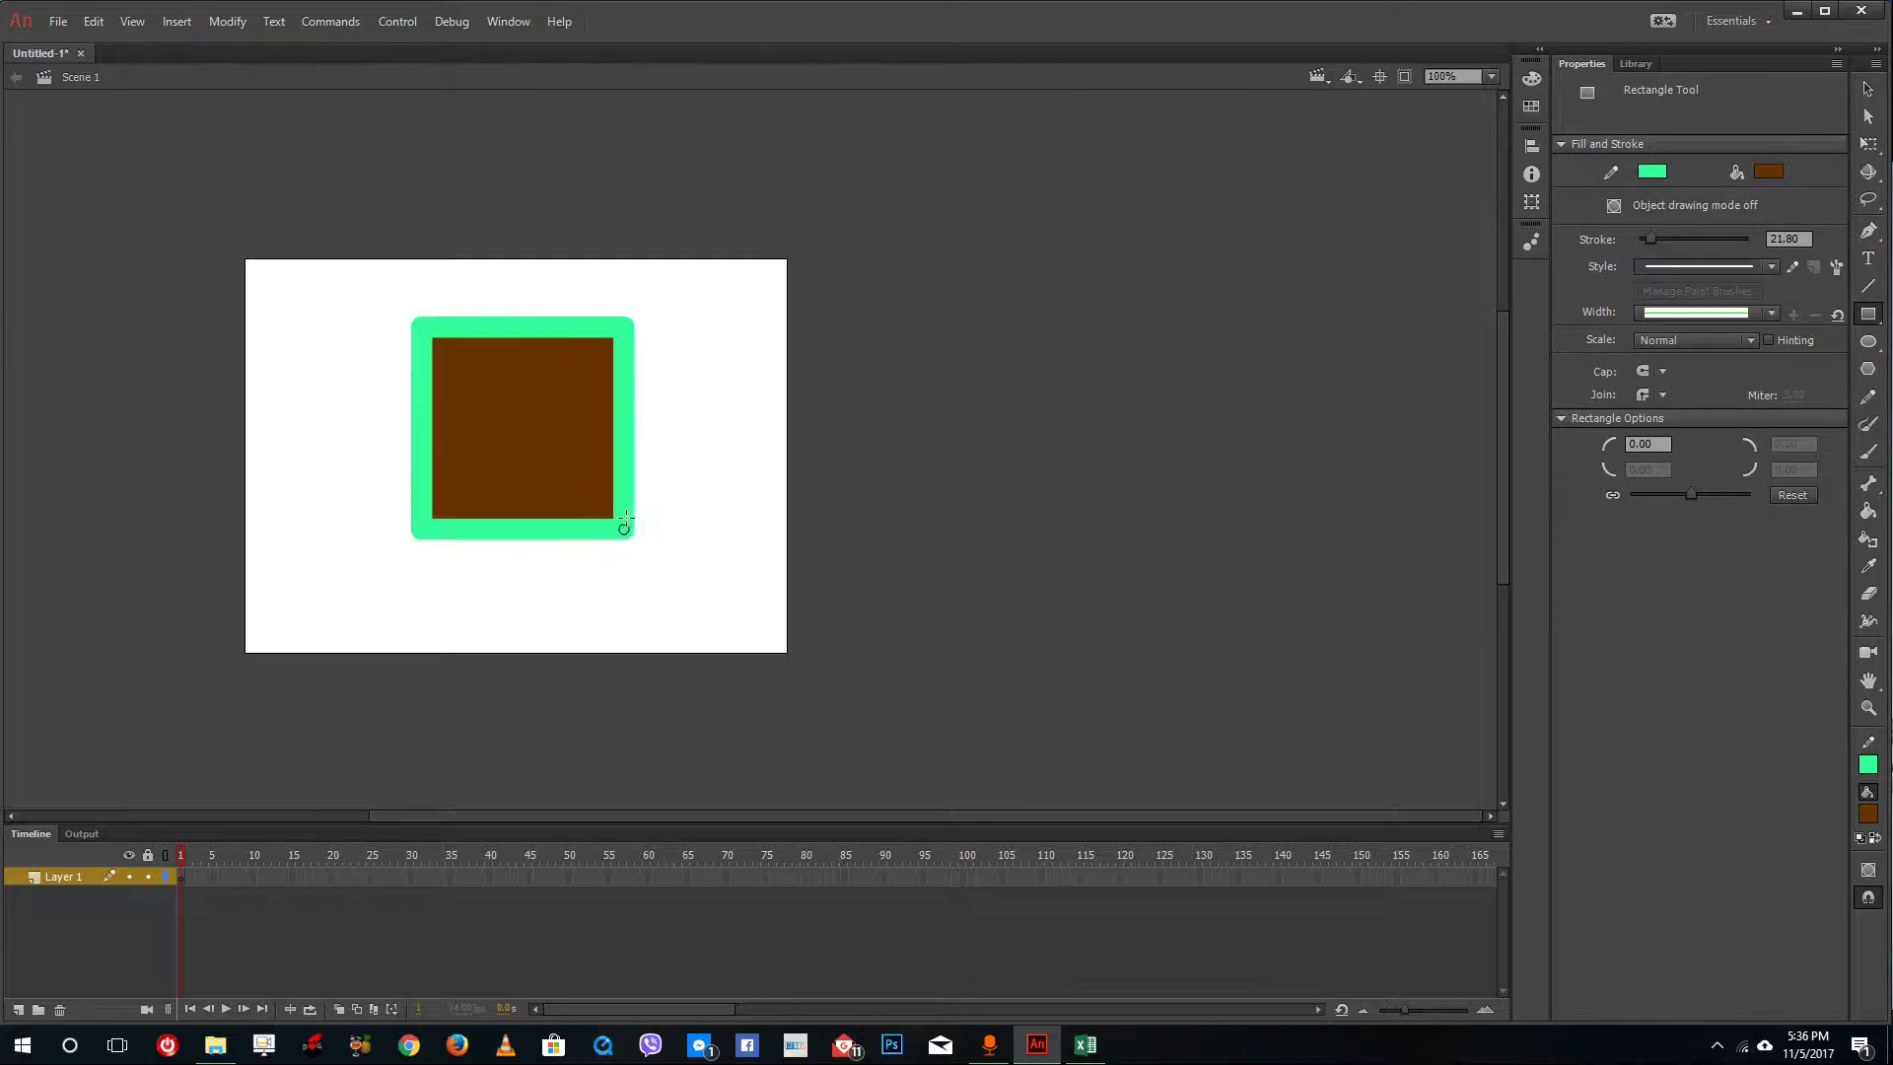
key(ctrl+z)
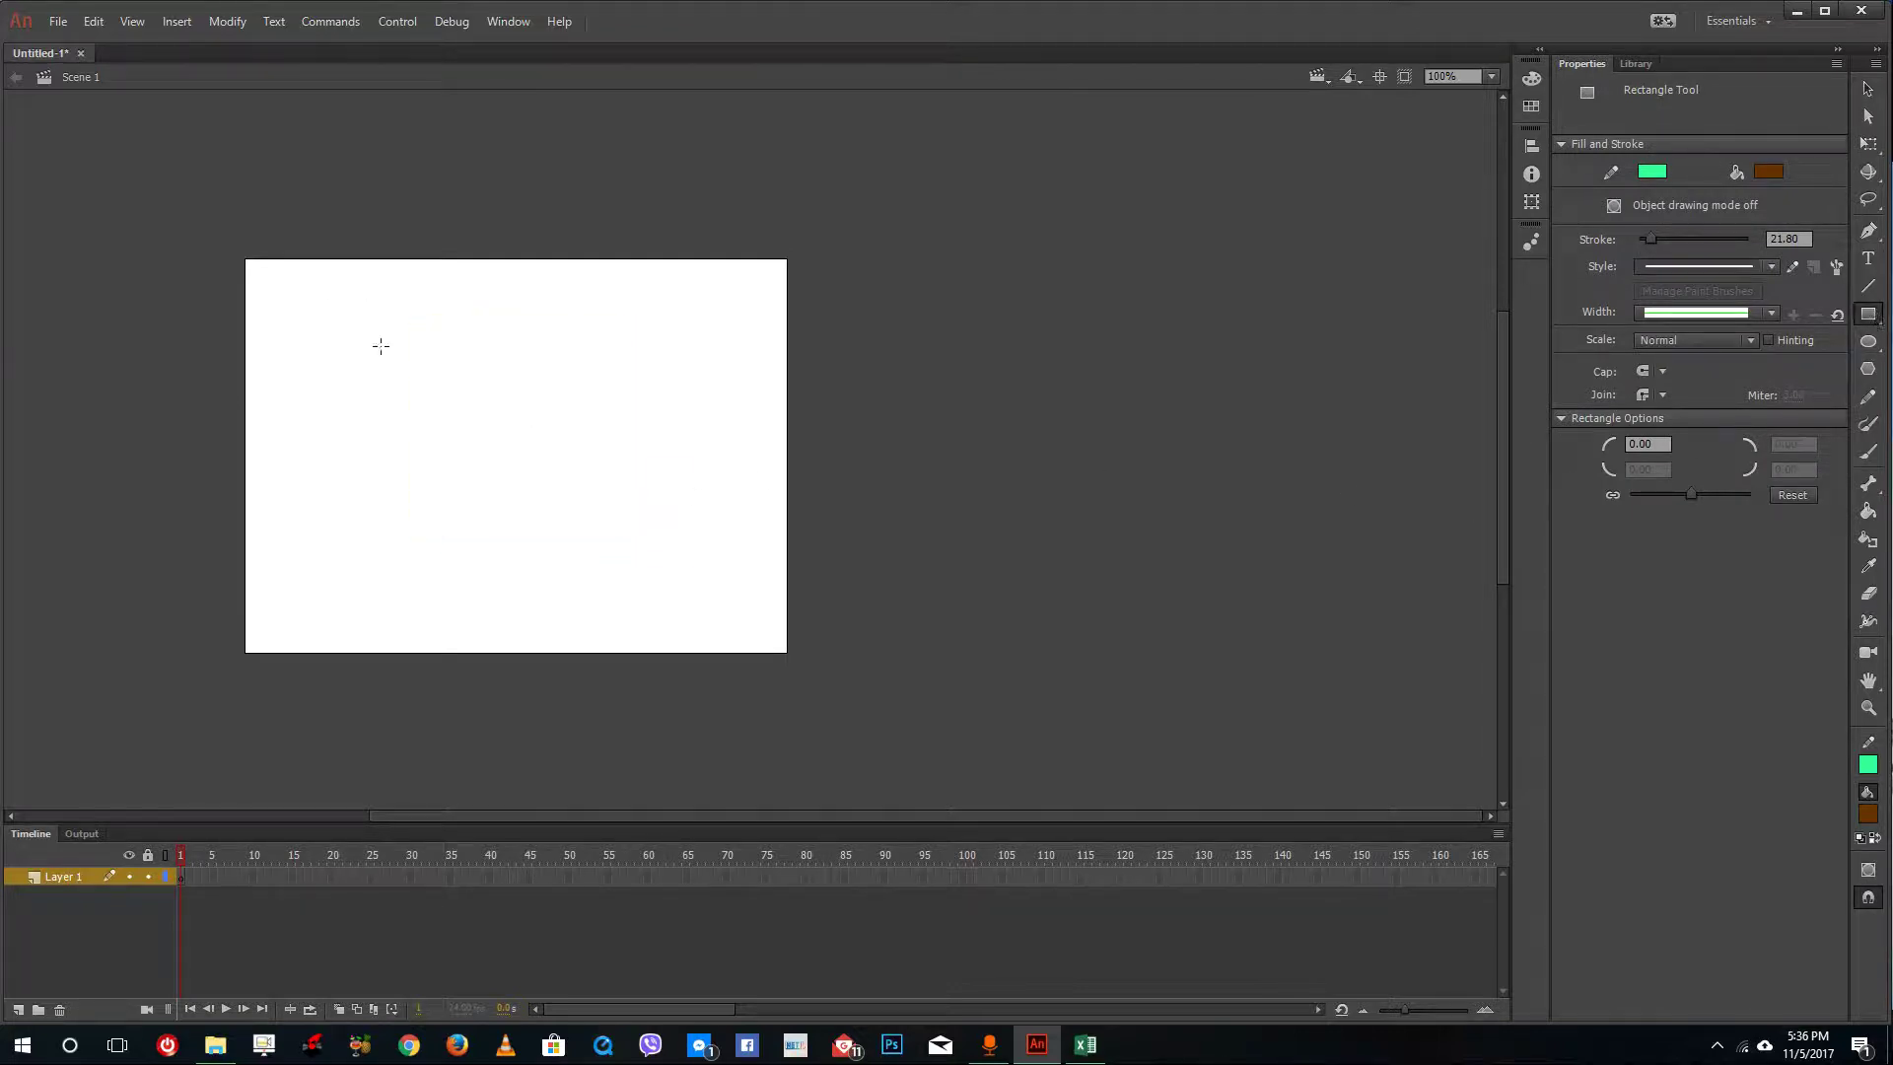
drag(313, 327, 551, 533)
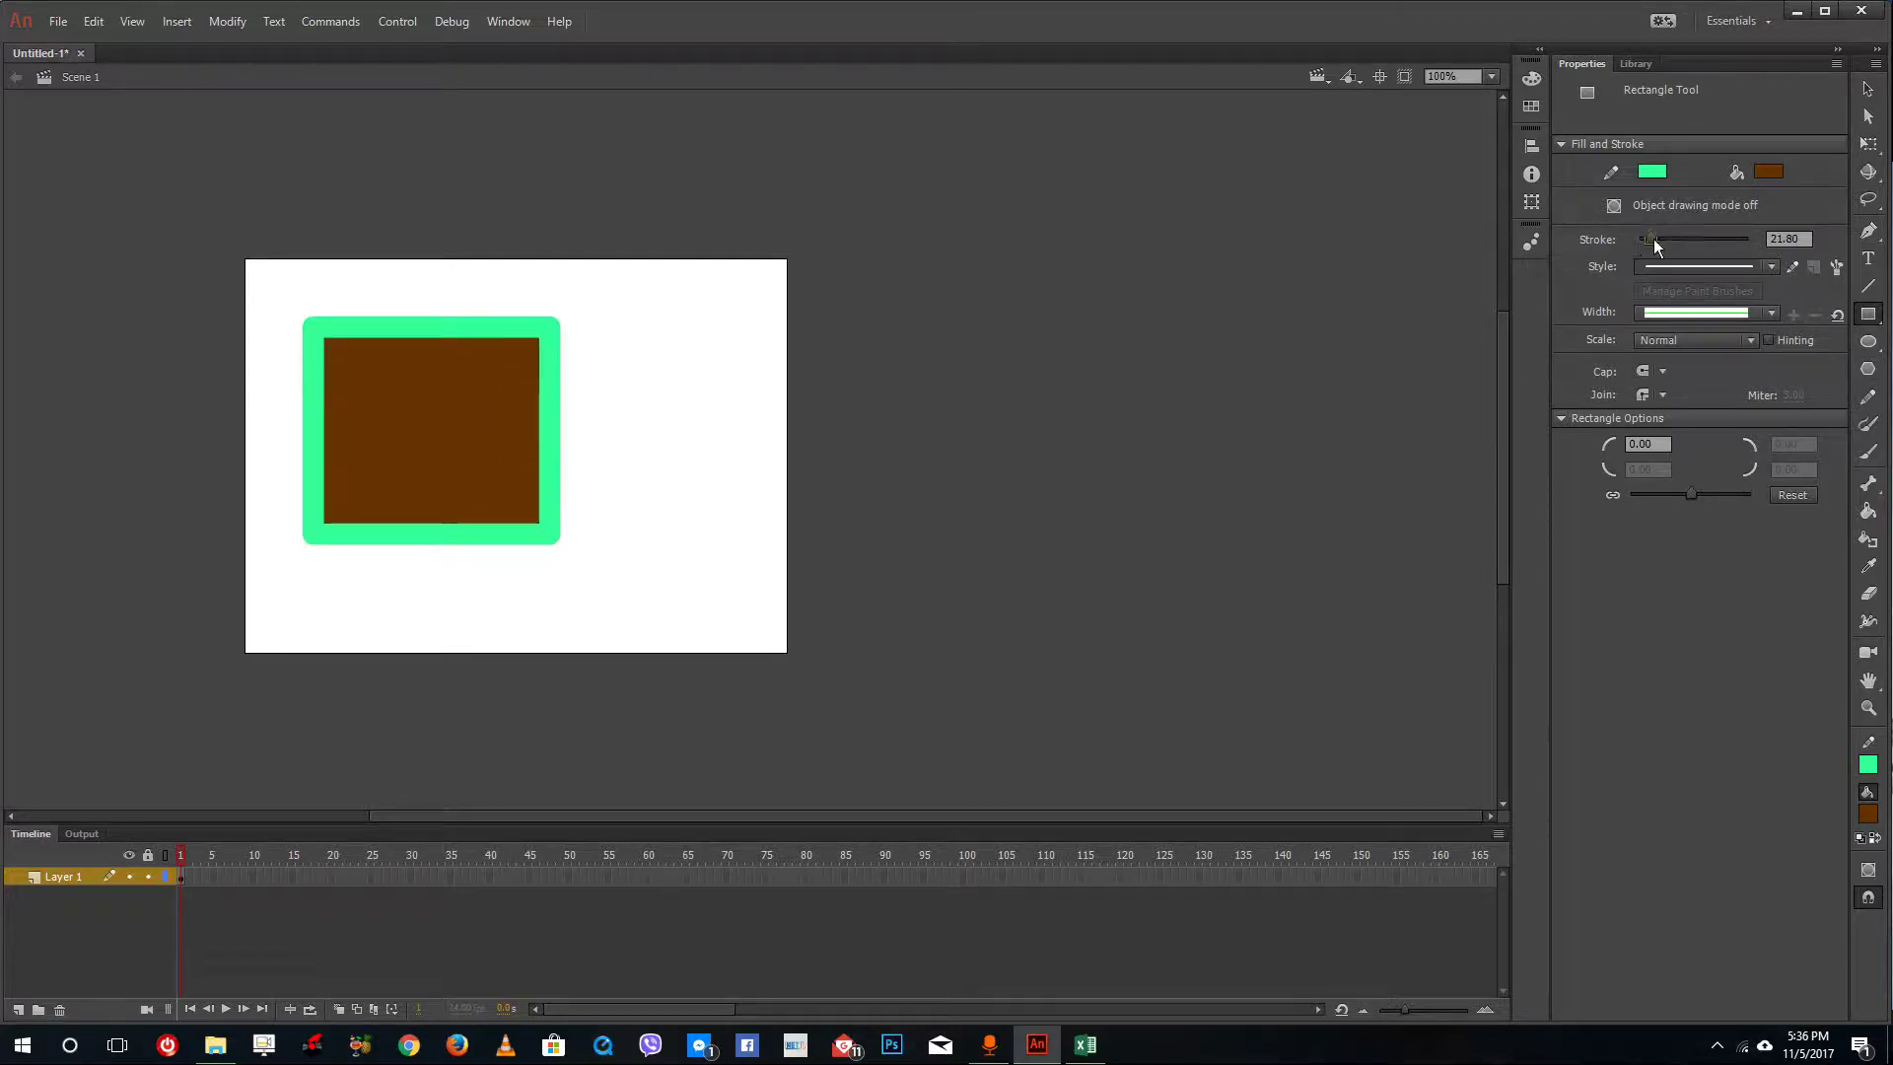
drag(1654, 238, 1638, 239)
- Practise selecting the rectangle's fill, individual outline edges, and finally the whole rectangle
click(1864, 92)
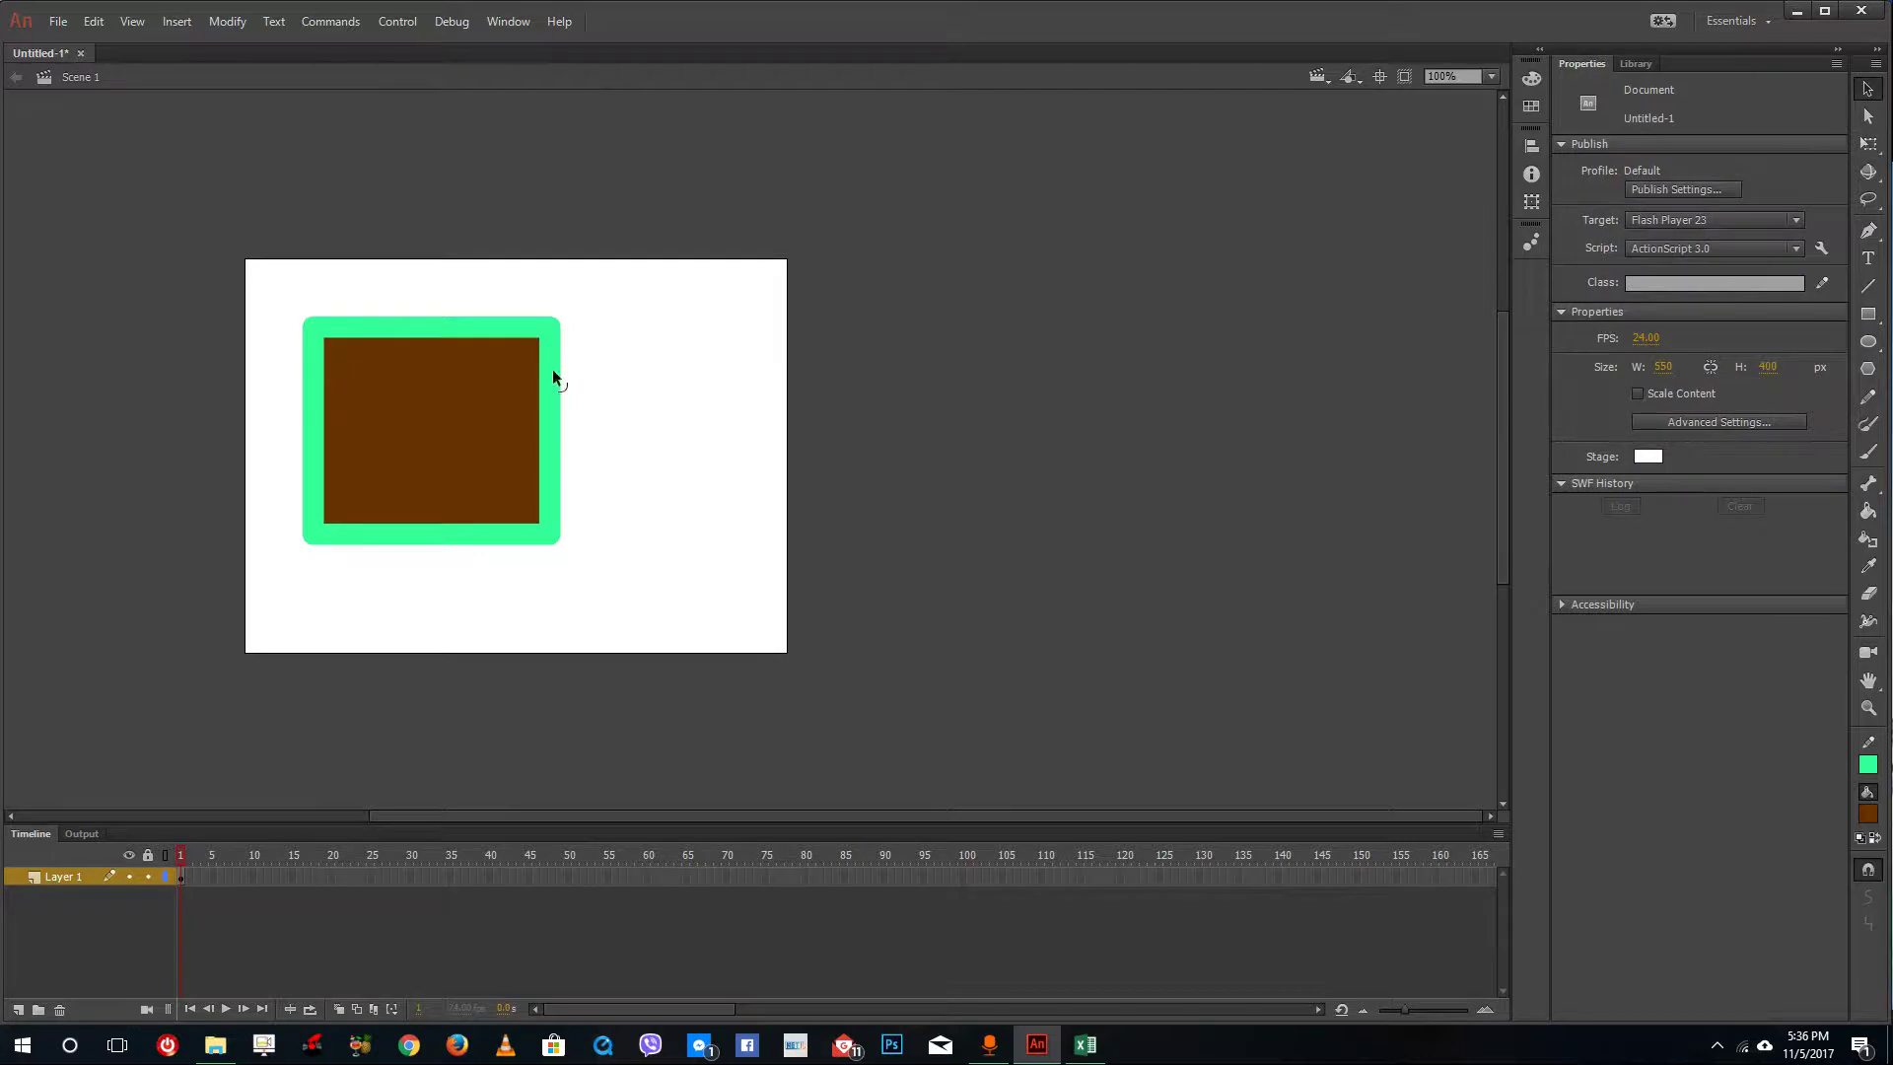
double_click(524, 406)
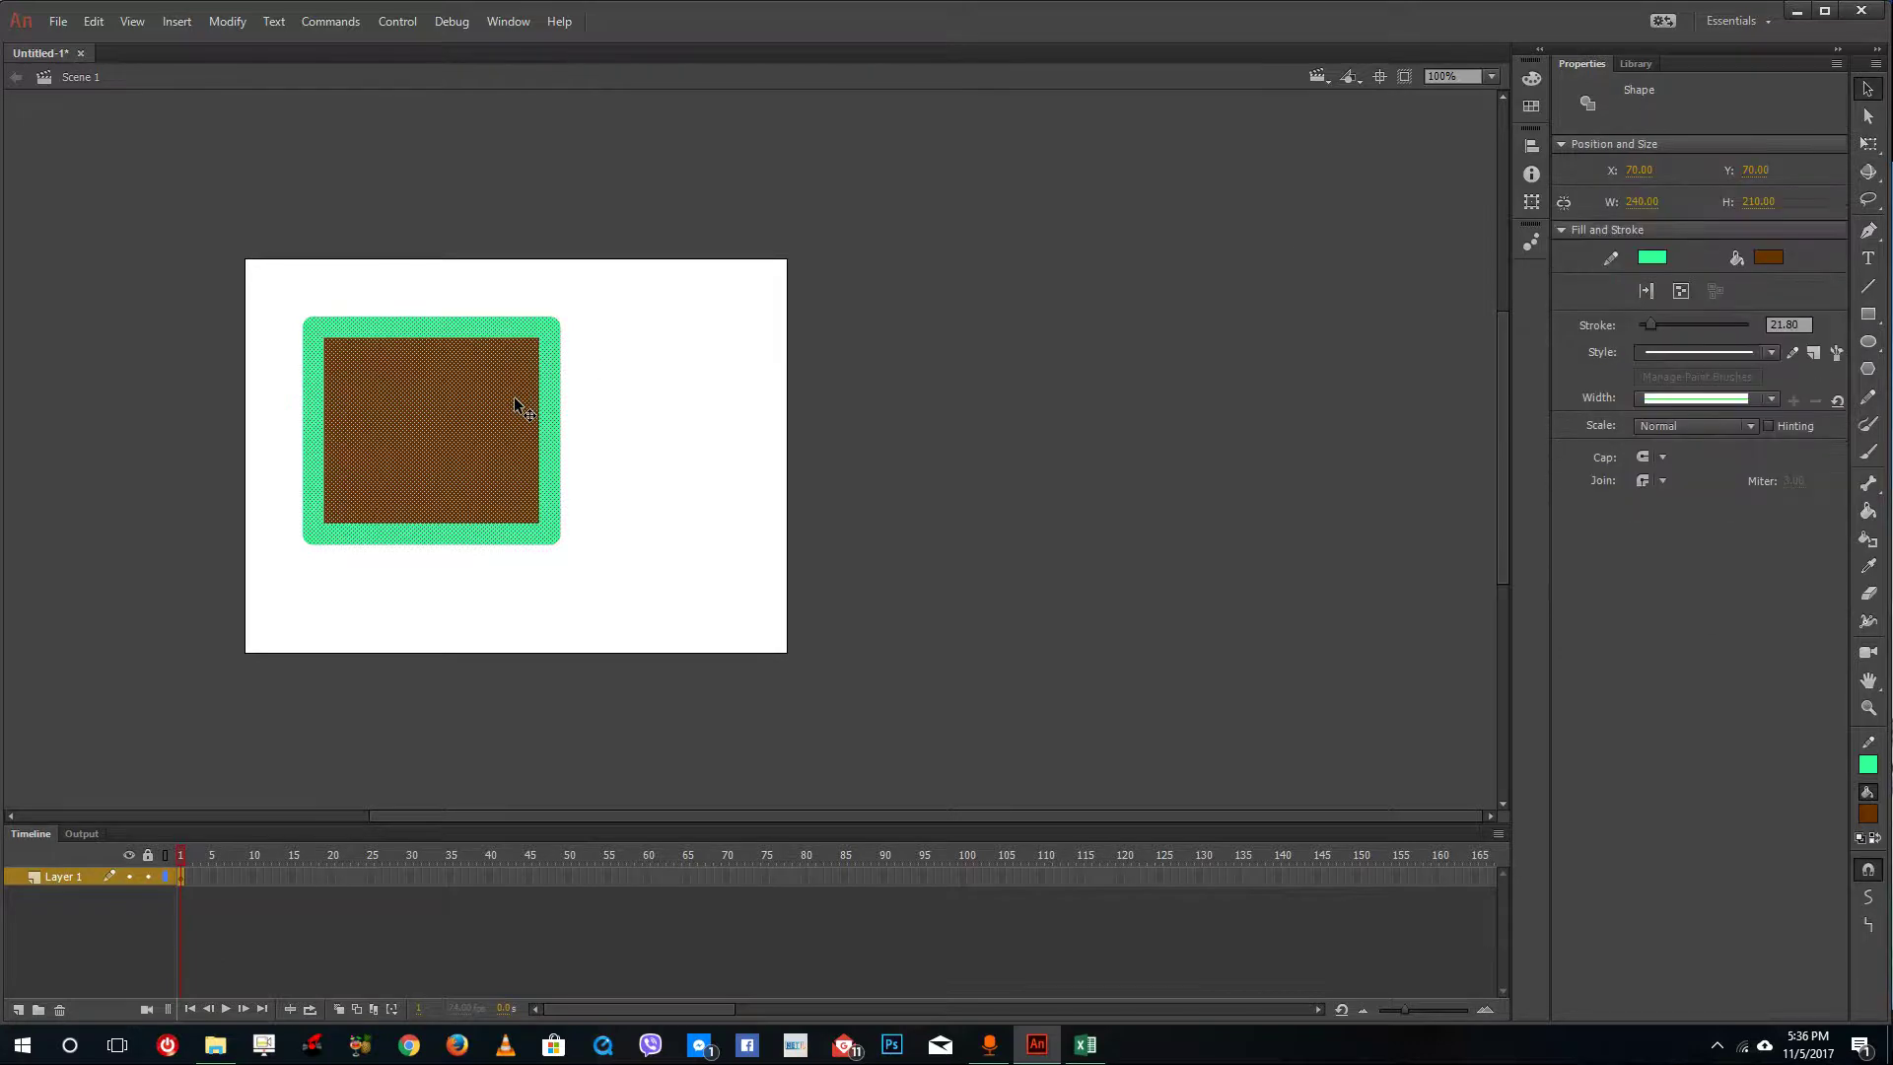
click(727, 376)
click(467, 426)
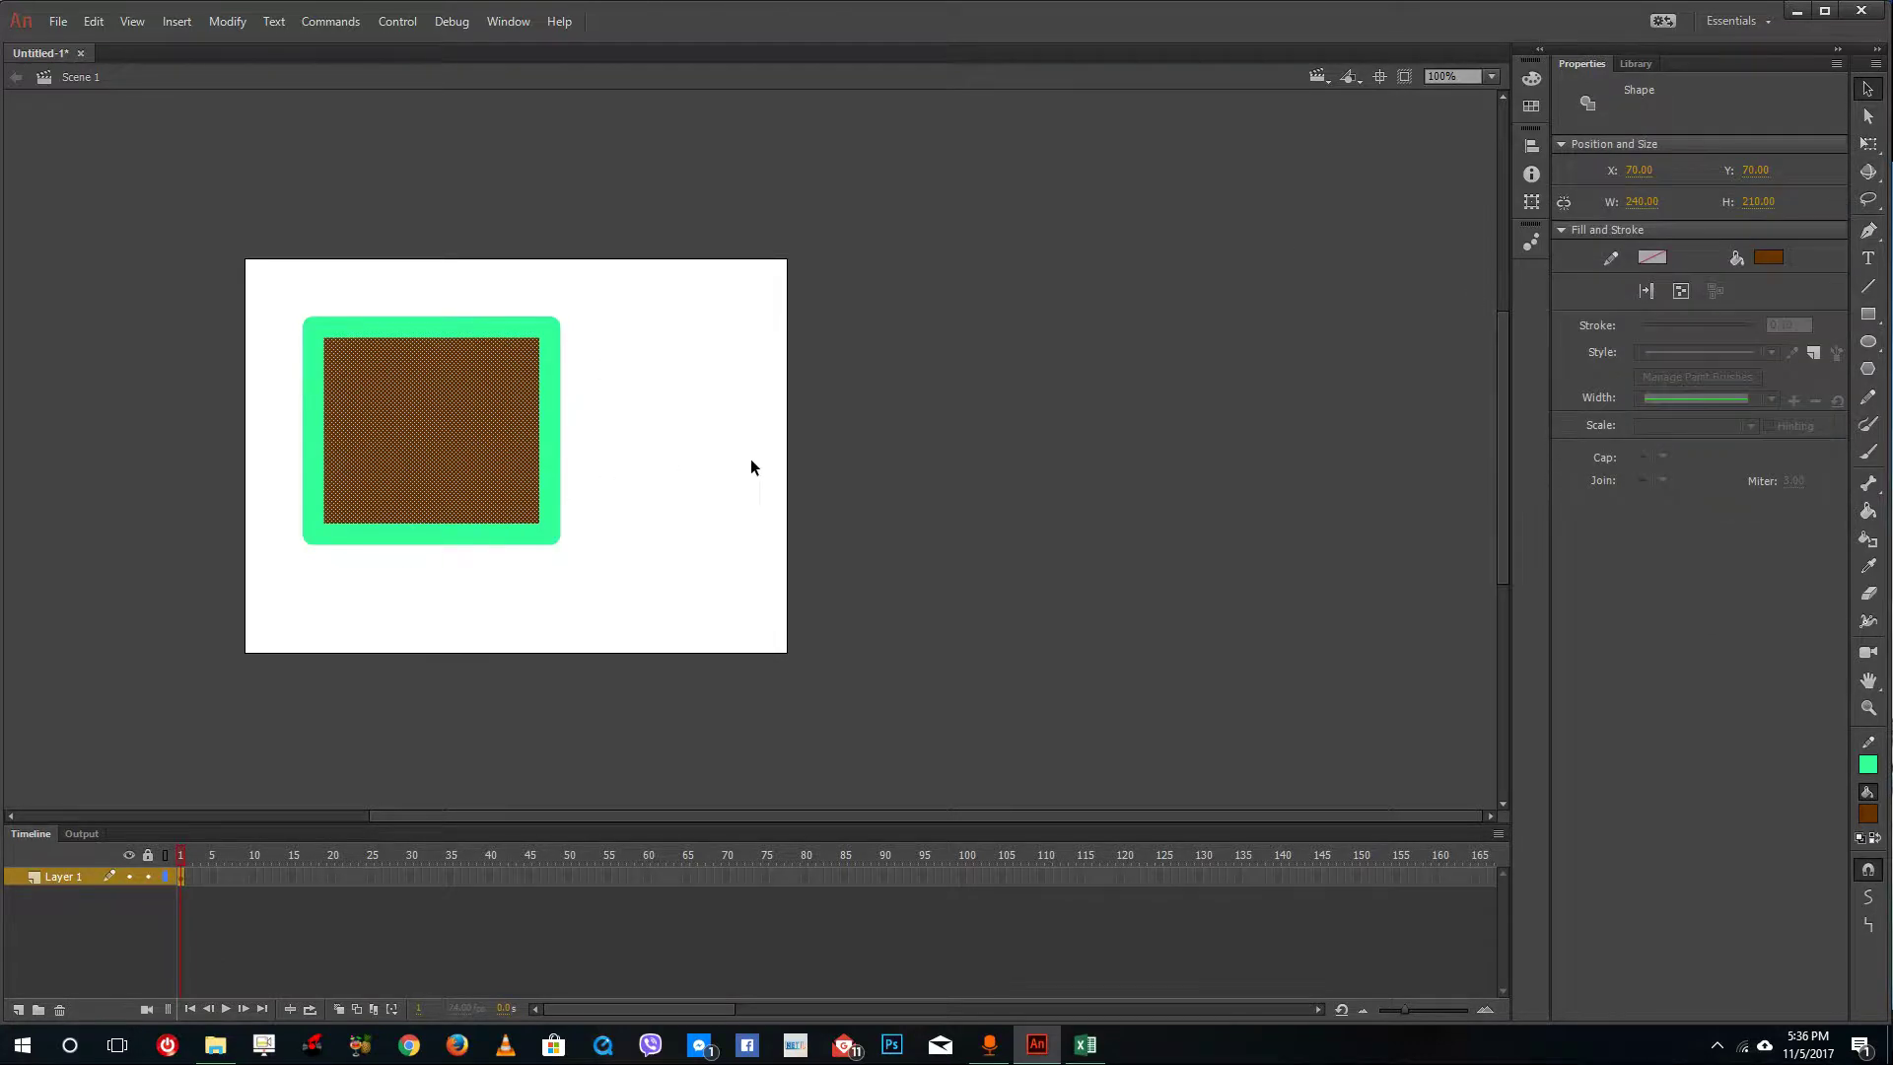
click(749, 461)
double_click(431, 445)
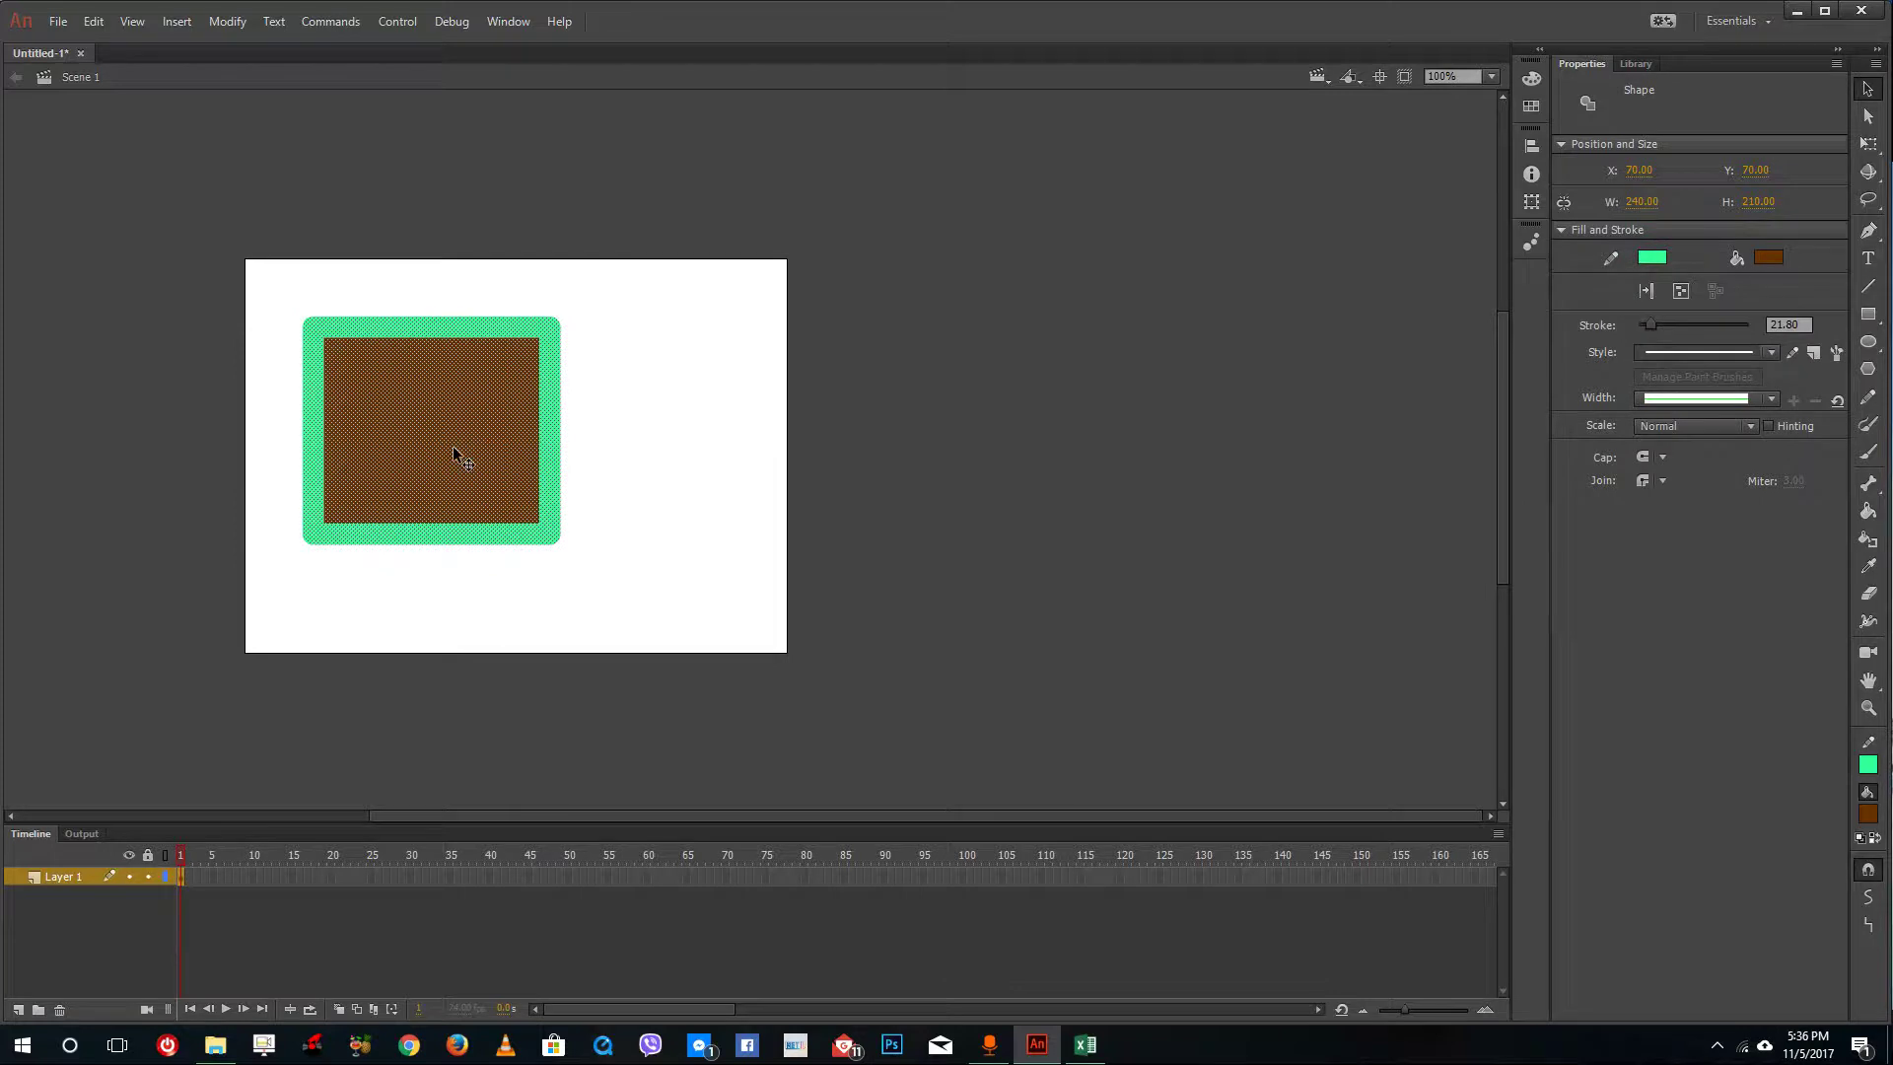
click(689, 491)
click(548, 426)
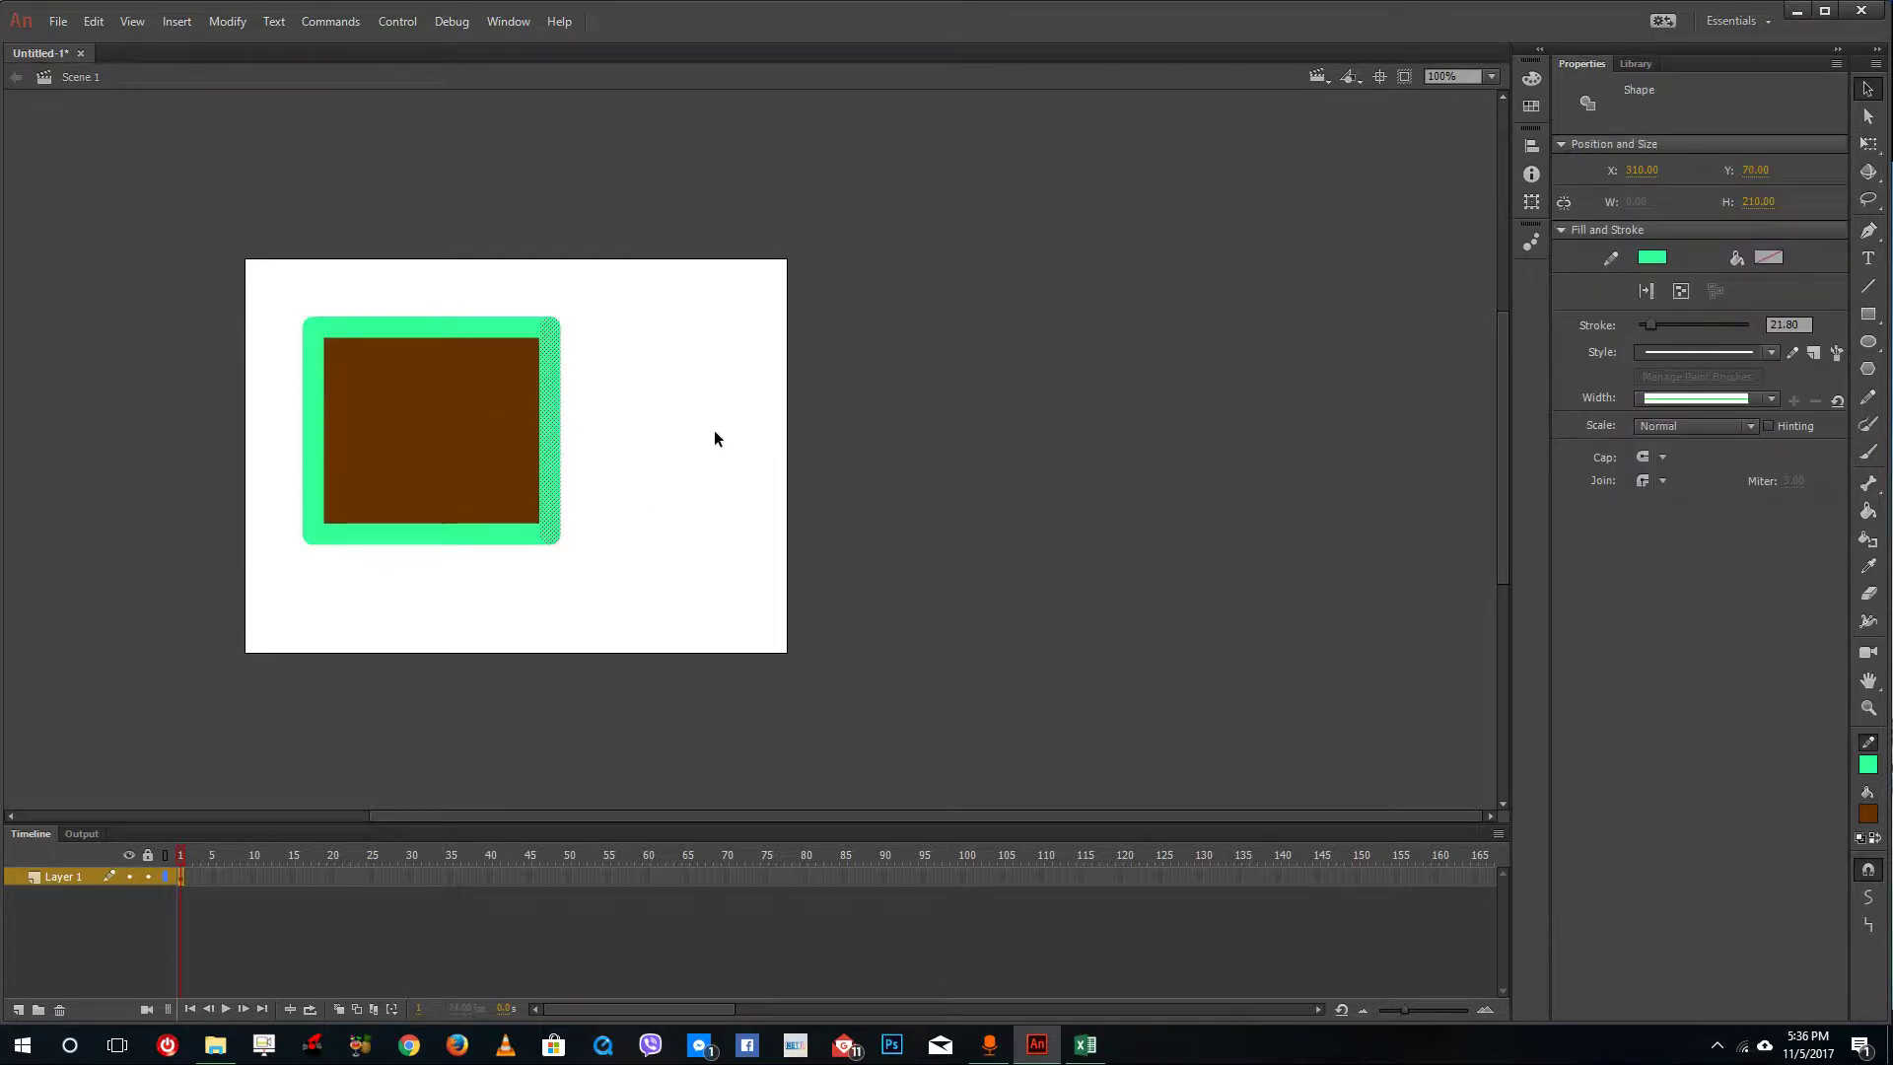
click(462, 330)
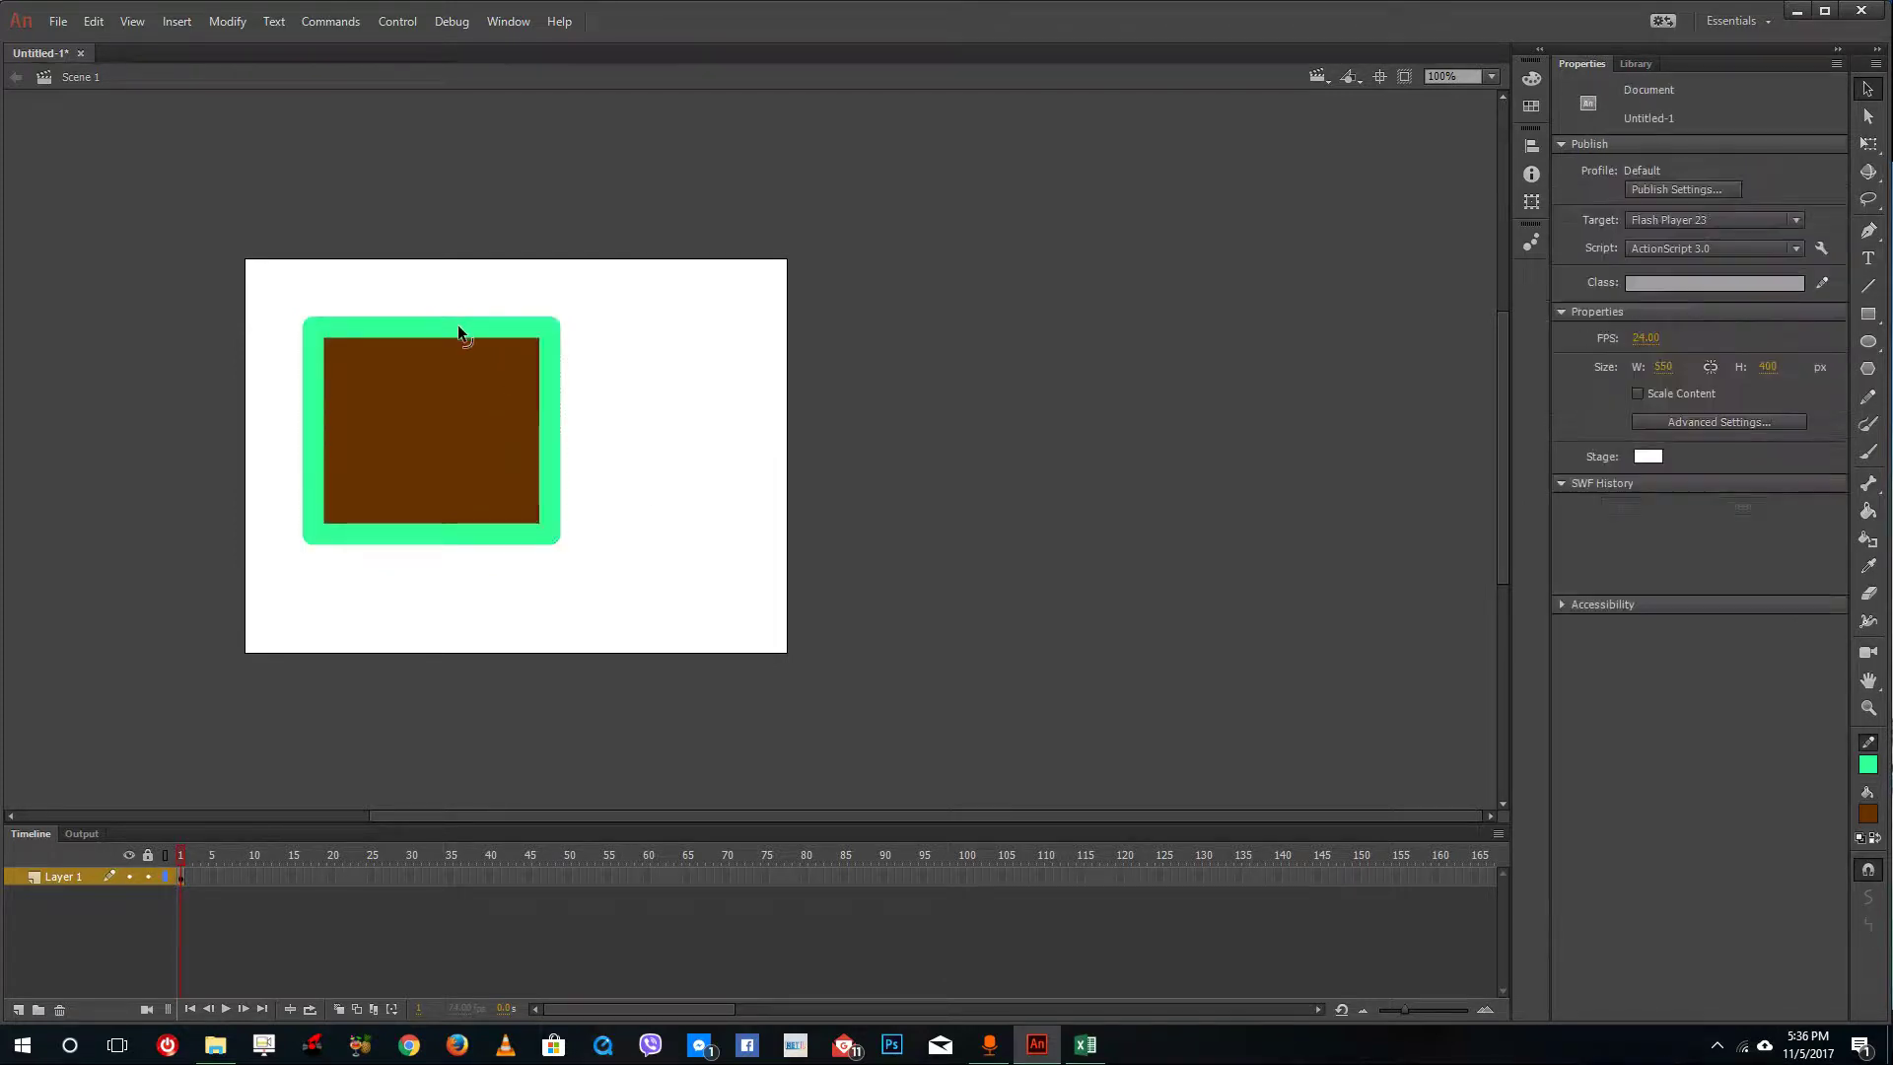
click(689, 304)
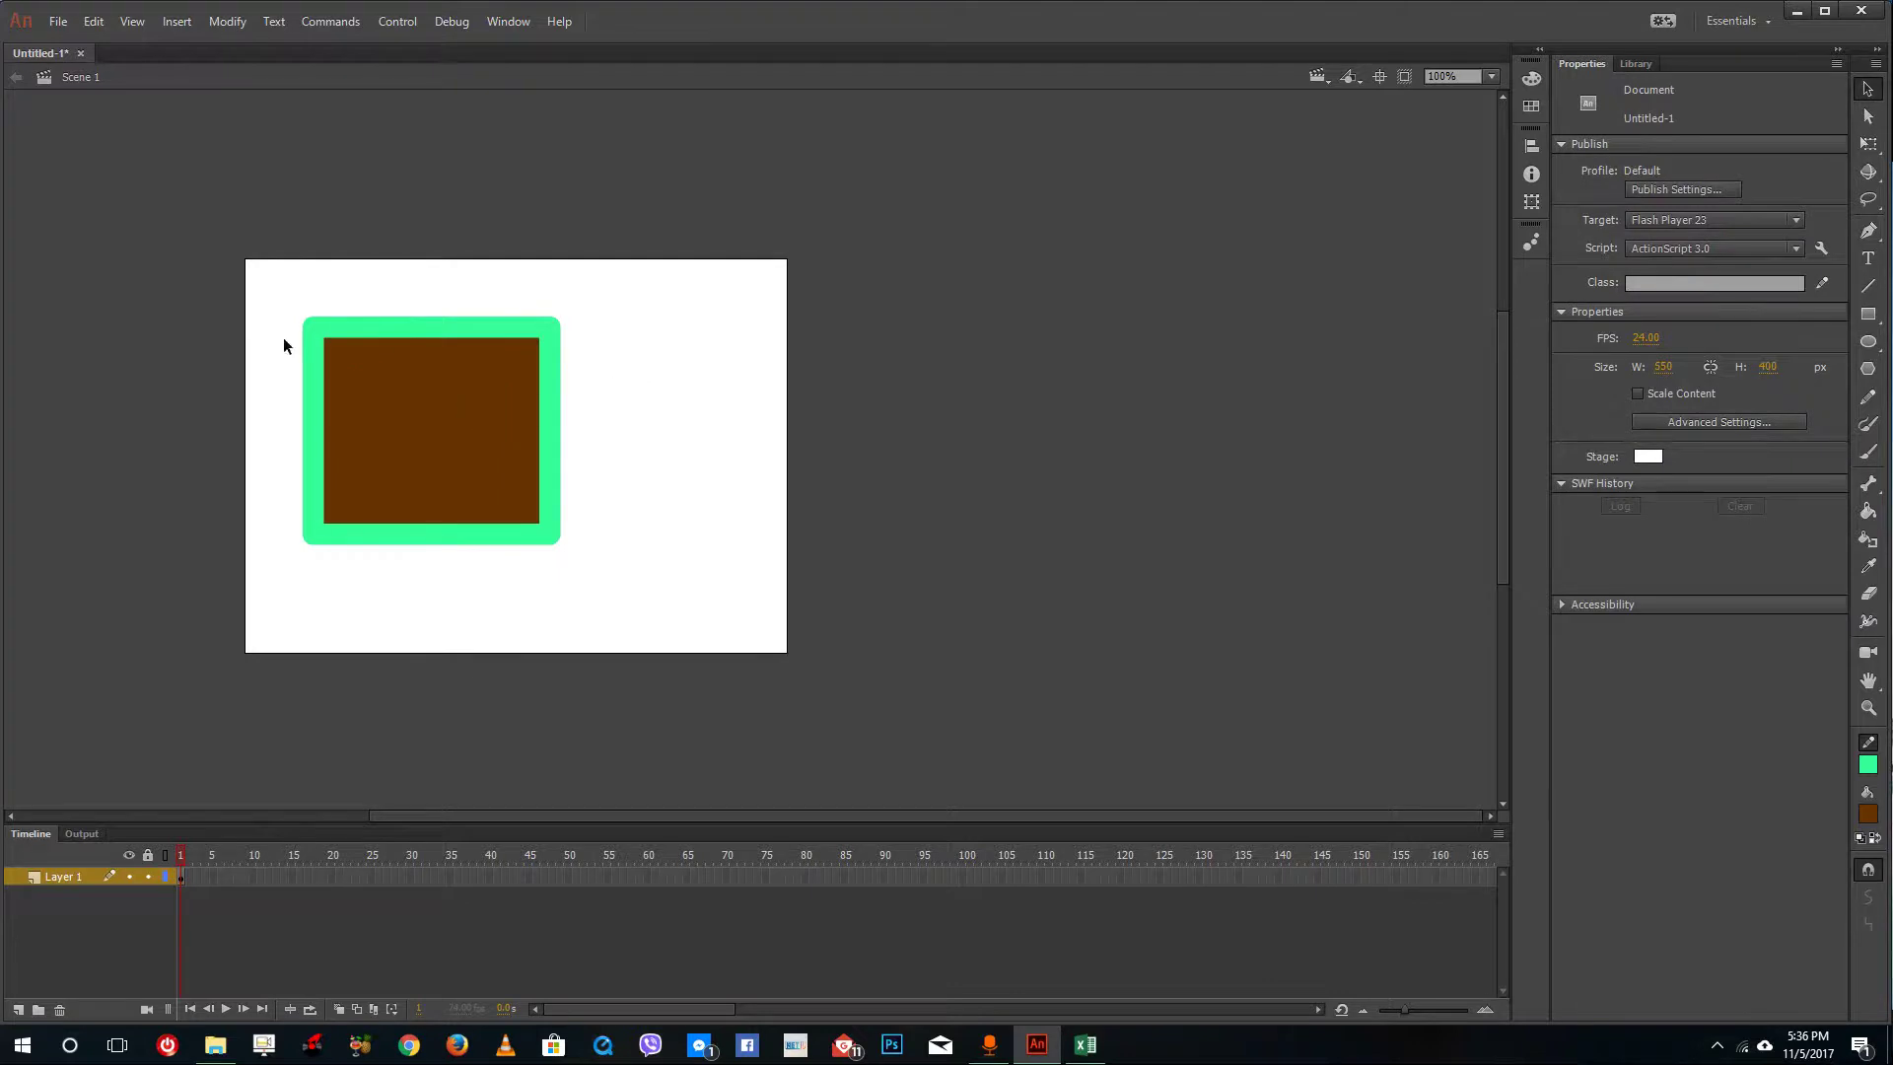
double_click(448, 406)
- Thin the rectangle's outline to 14.55 and bend its right, top, left and bottom edges into curves
mouse_move(1648, 323)
mouse_down()
mouse_move(1678, 322)
mouse_move(1645, 324)
mouse_up()
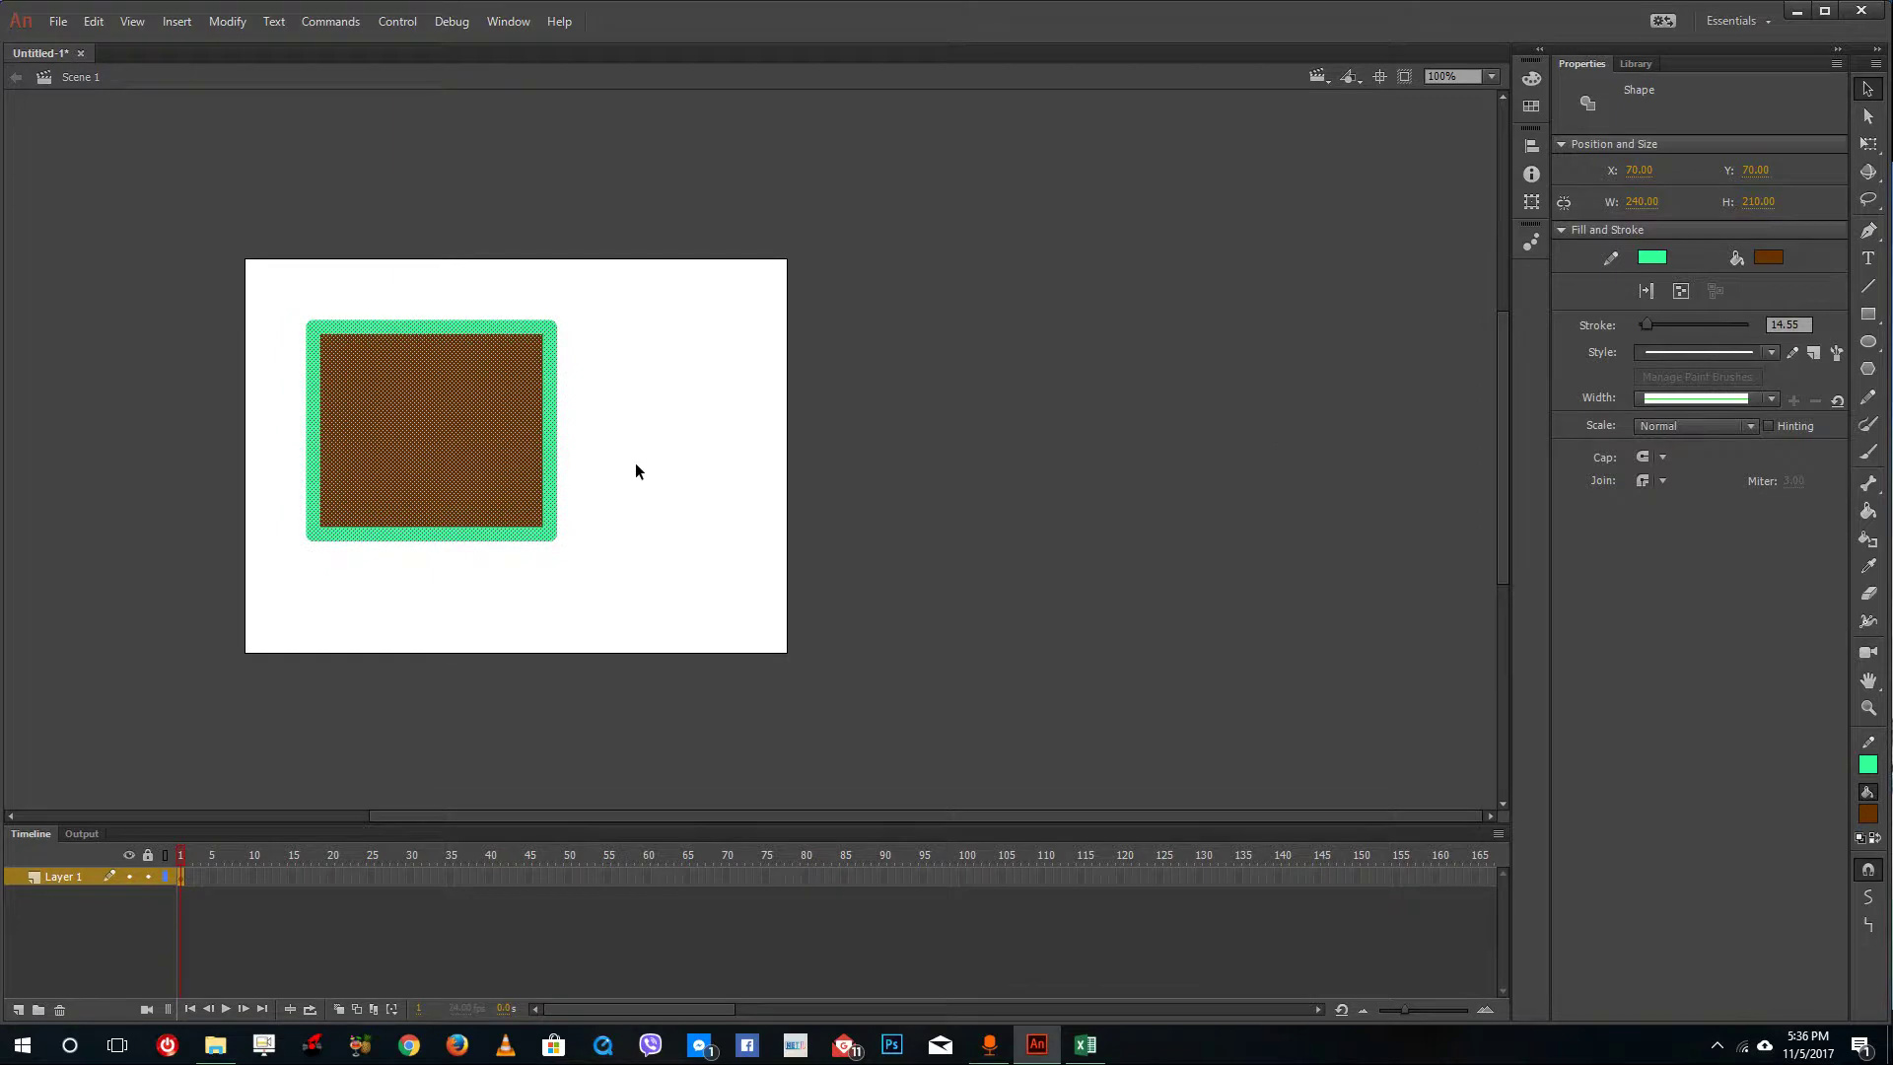
click(594, 440)
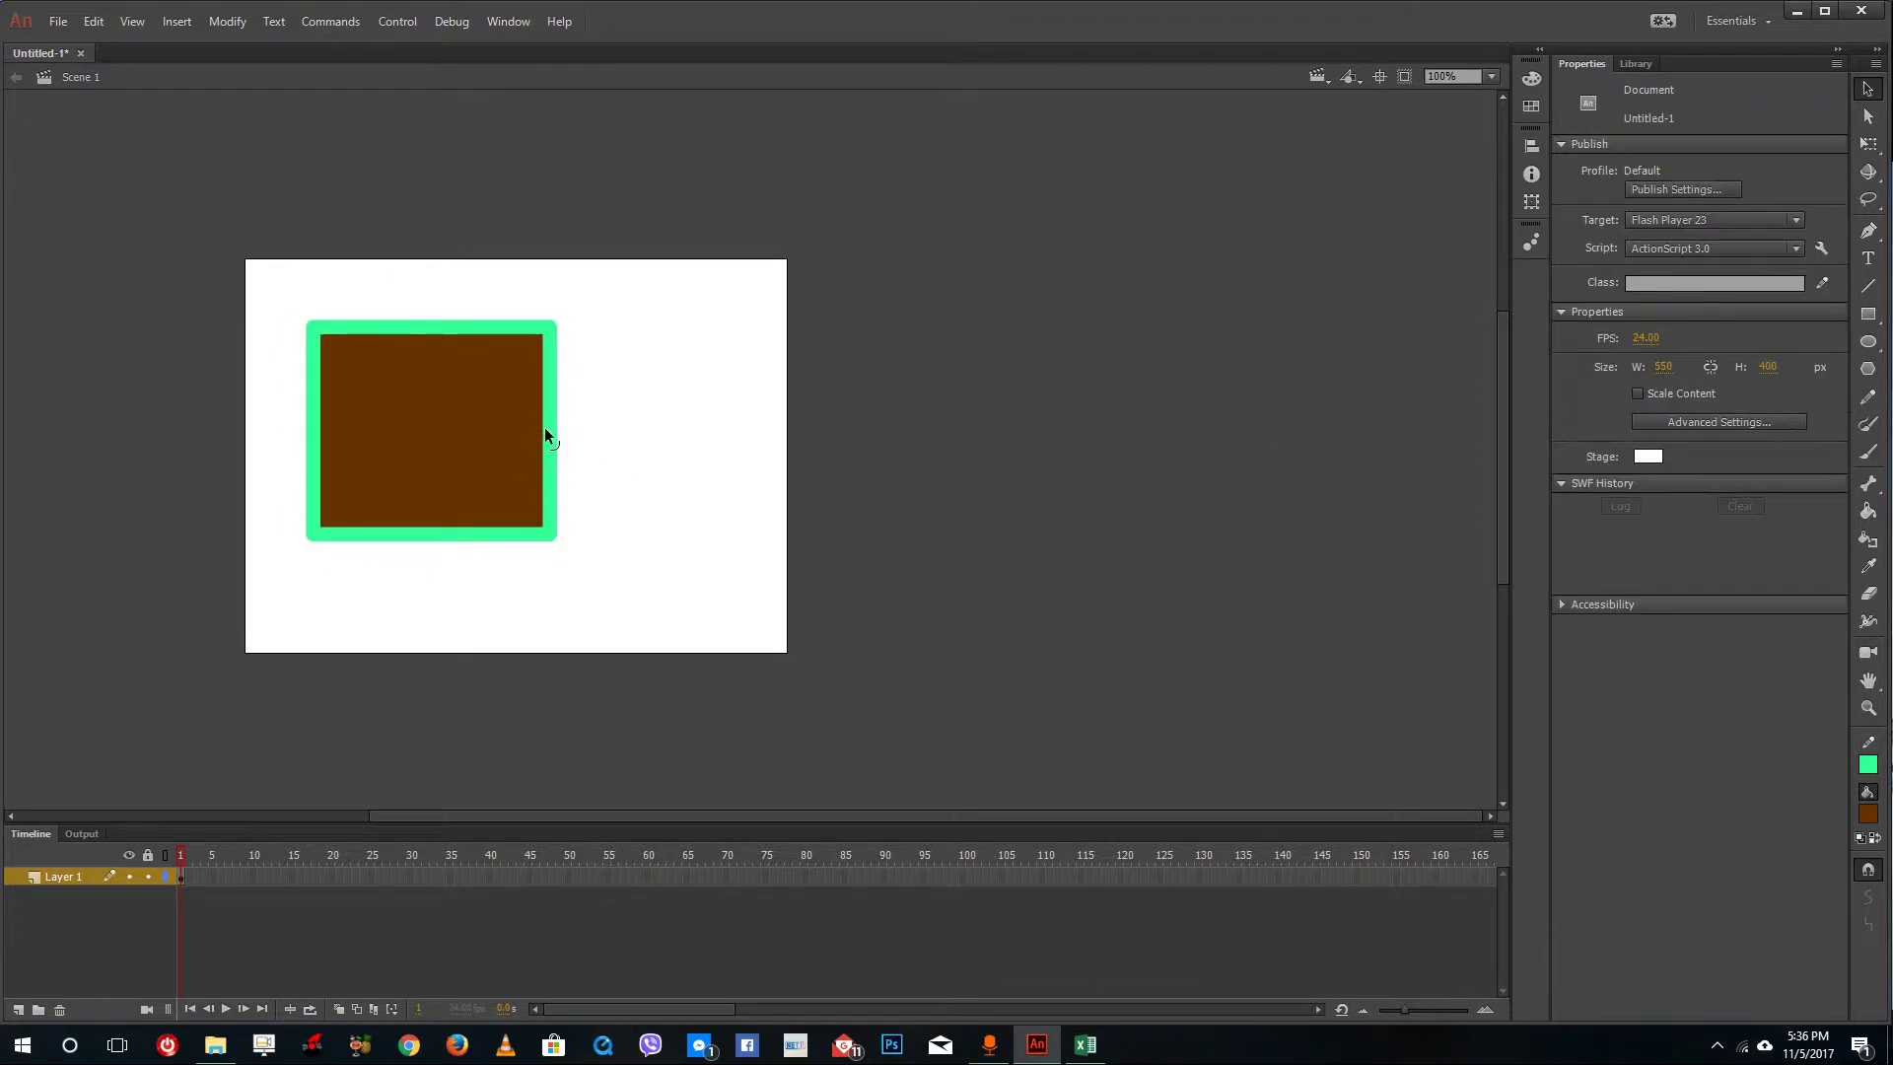
drag(545, 434, 605, 434)
drag(419, 334, 434, 351)
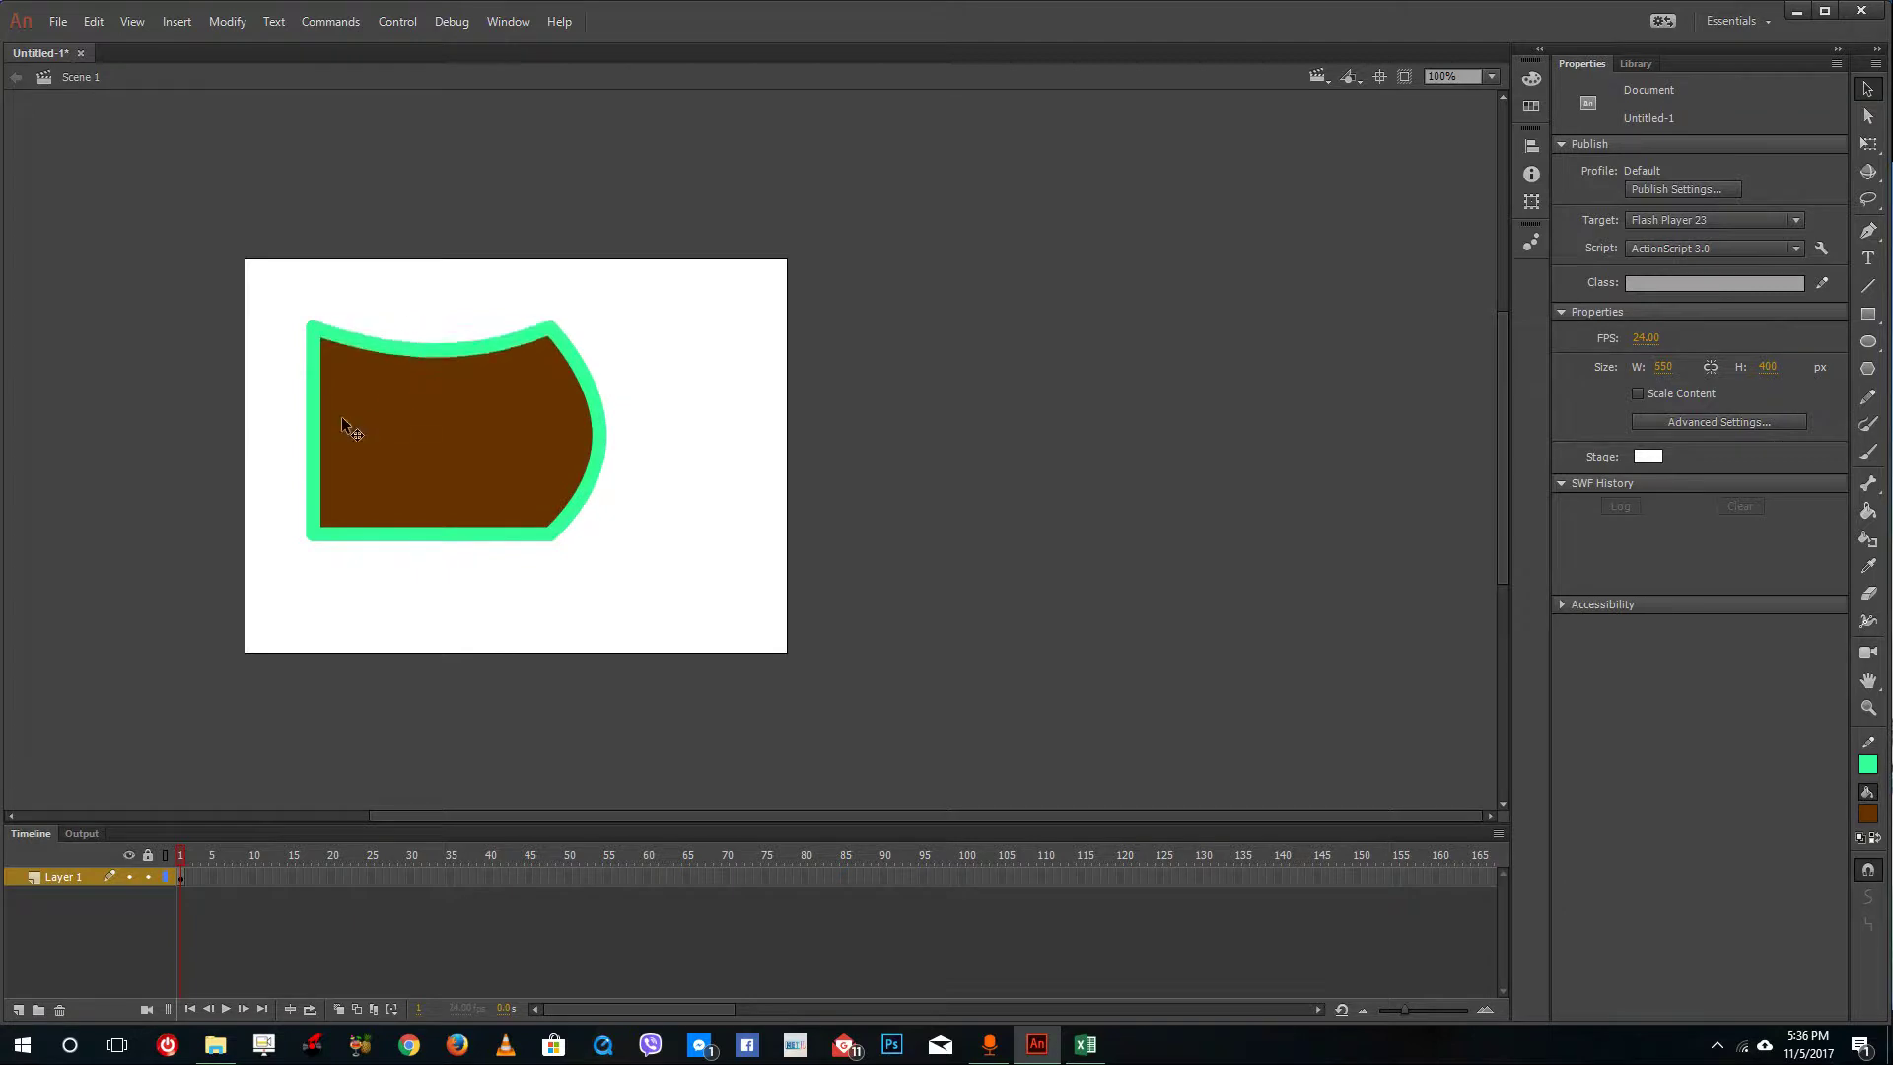
drag(315, 430, 347, 434)
drag(464, 532, 467, 514)
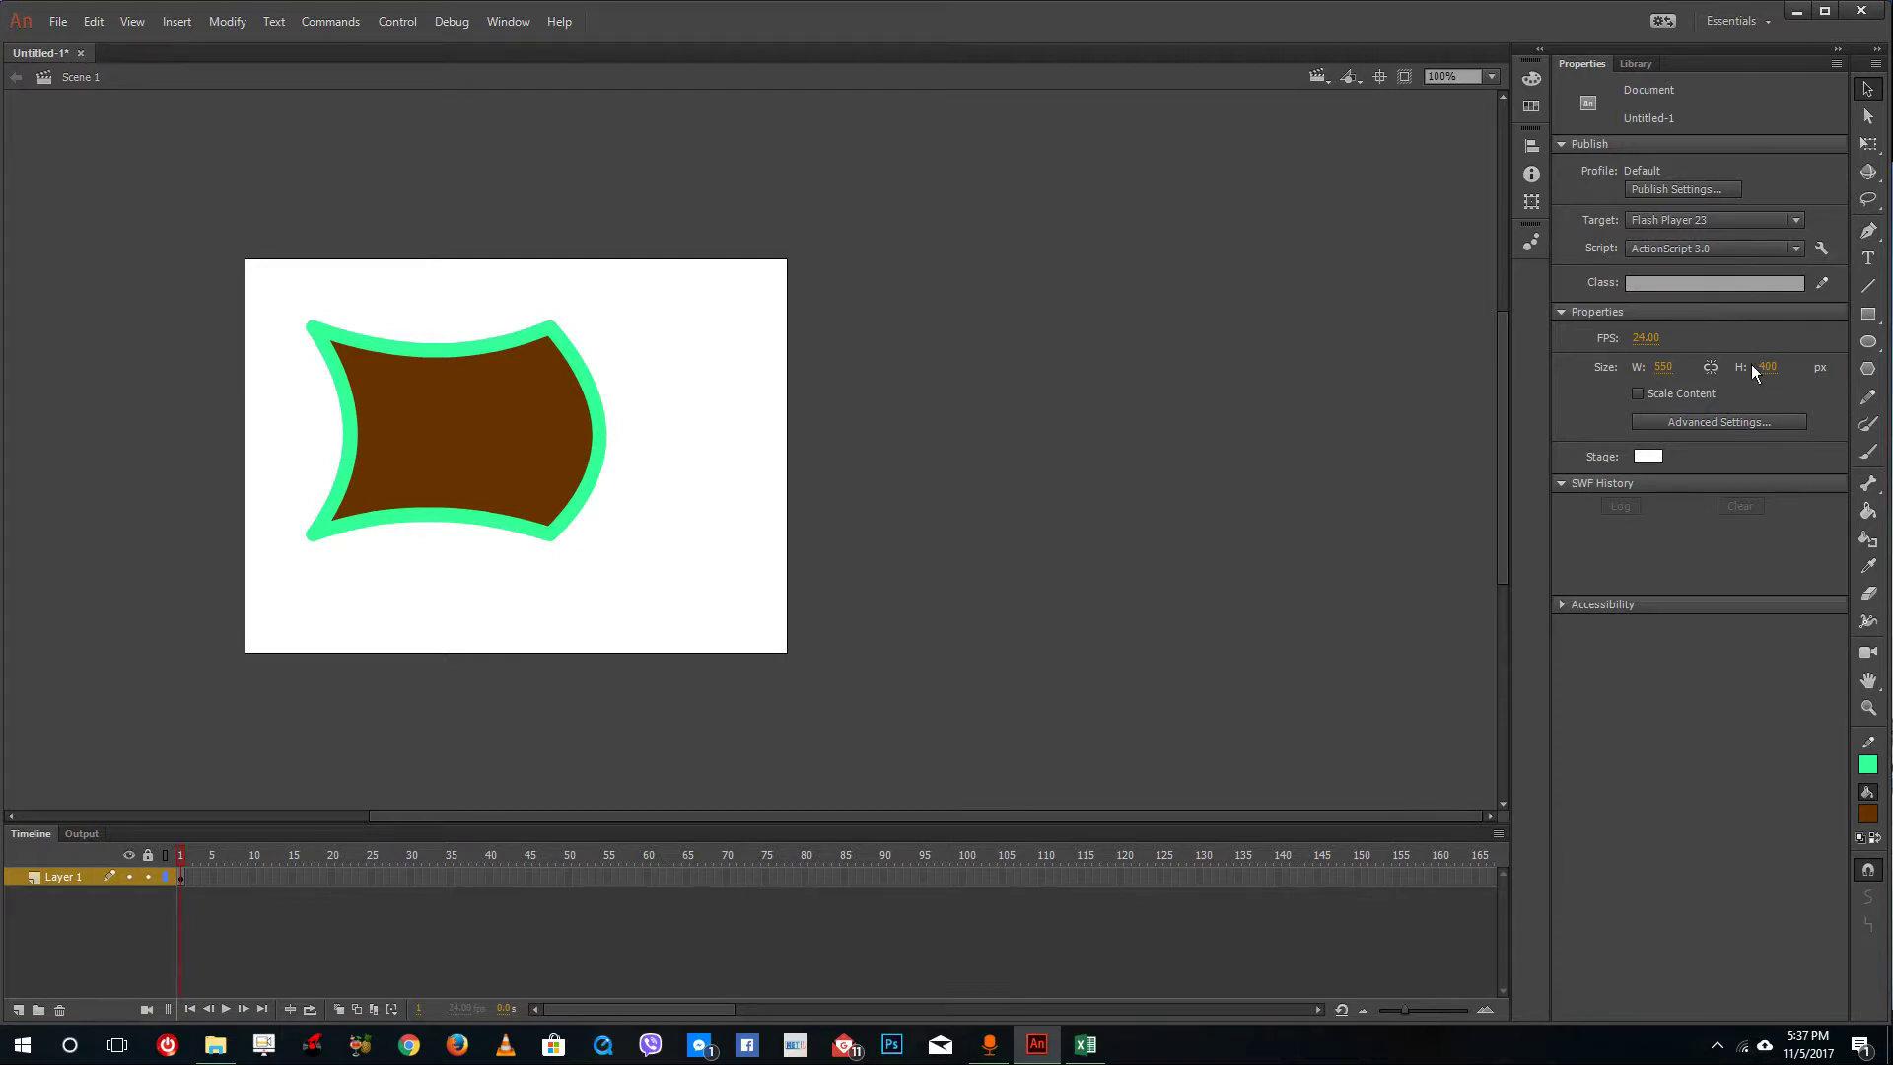
- Change the curved shape's fill to mustard gold
click(559, 412)
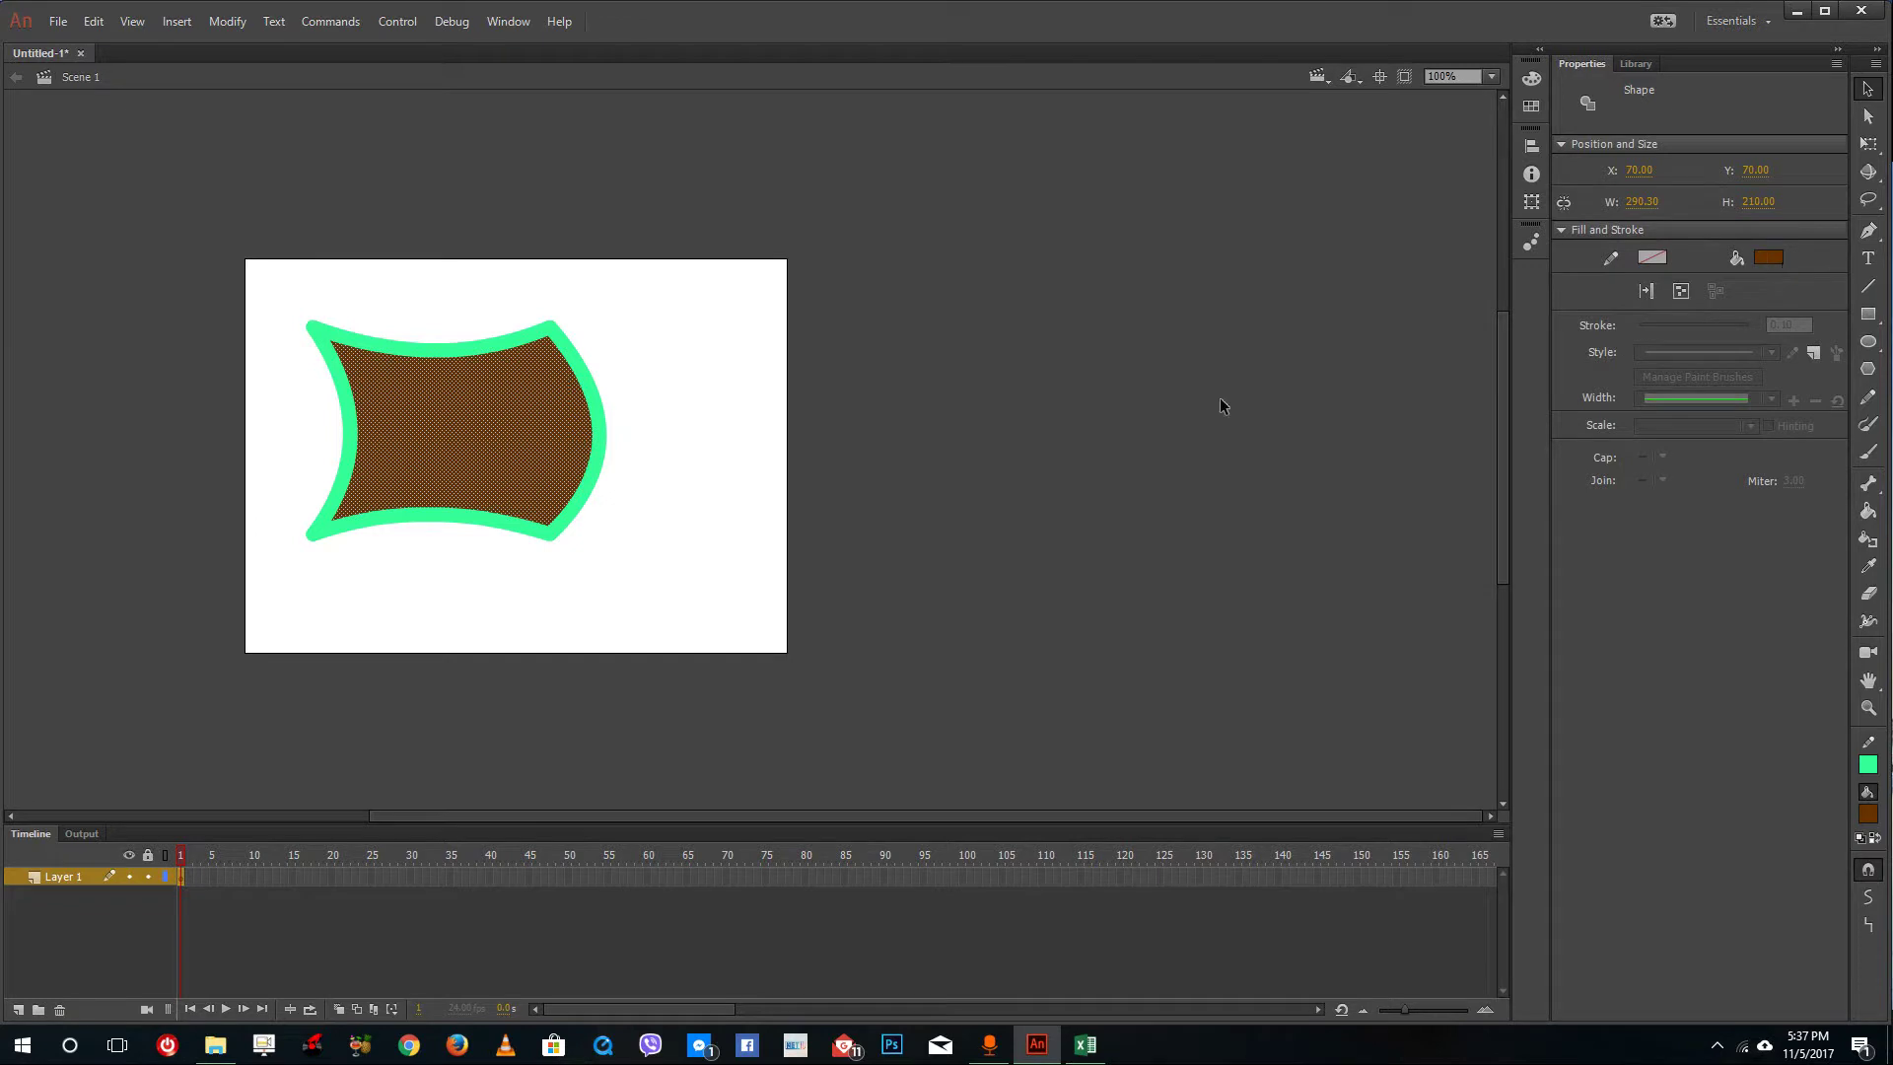
click(1768, 257)
click(1549, 443)
- Give the shape's green outline the ragged stippled stroke style
click(761, 490)
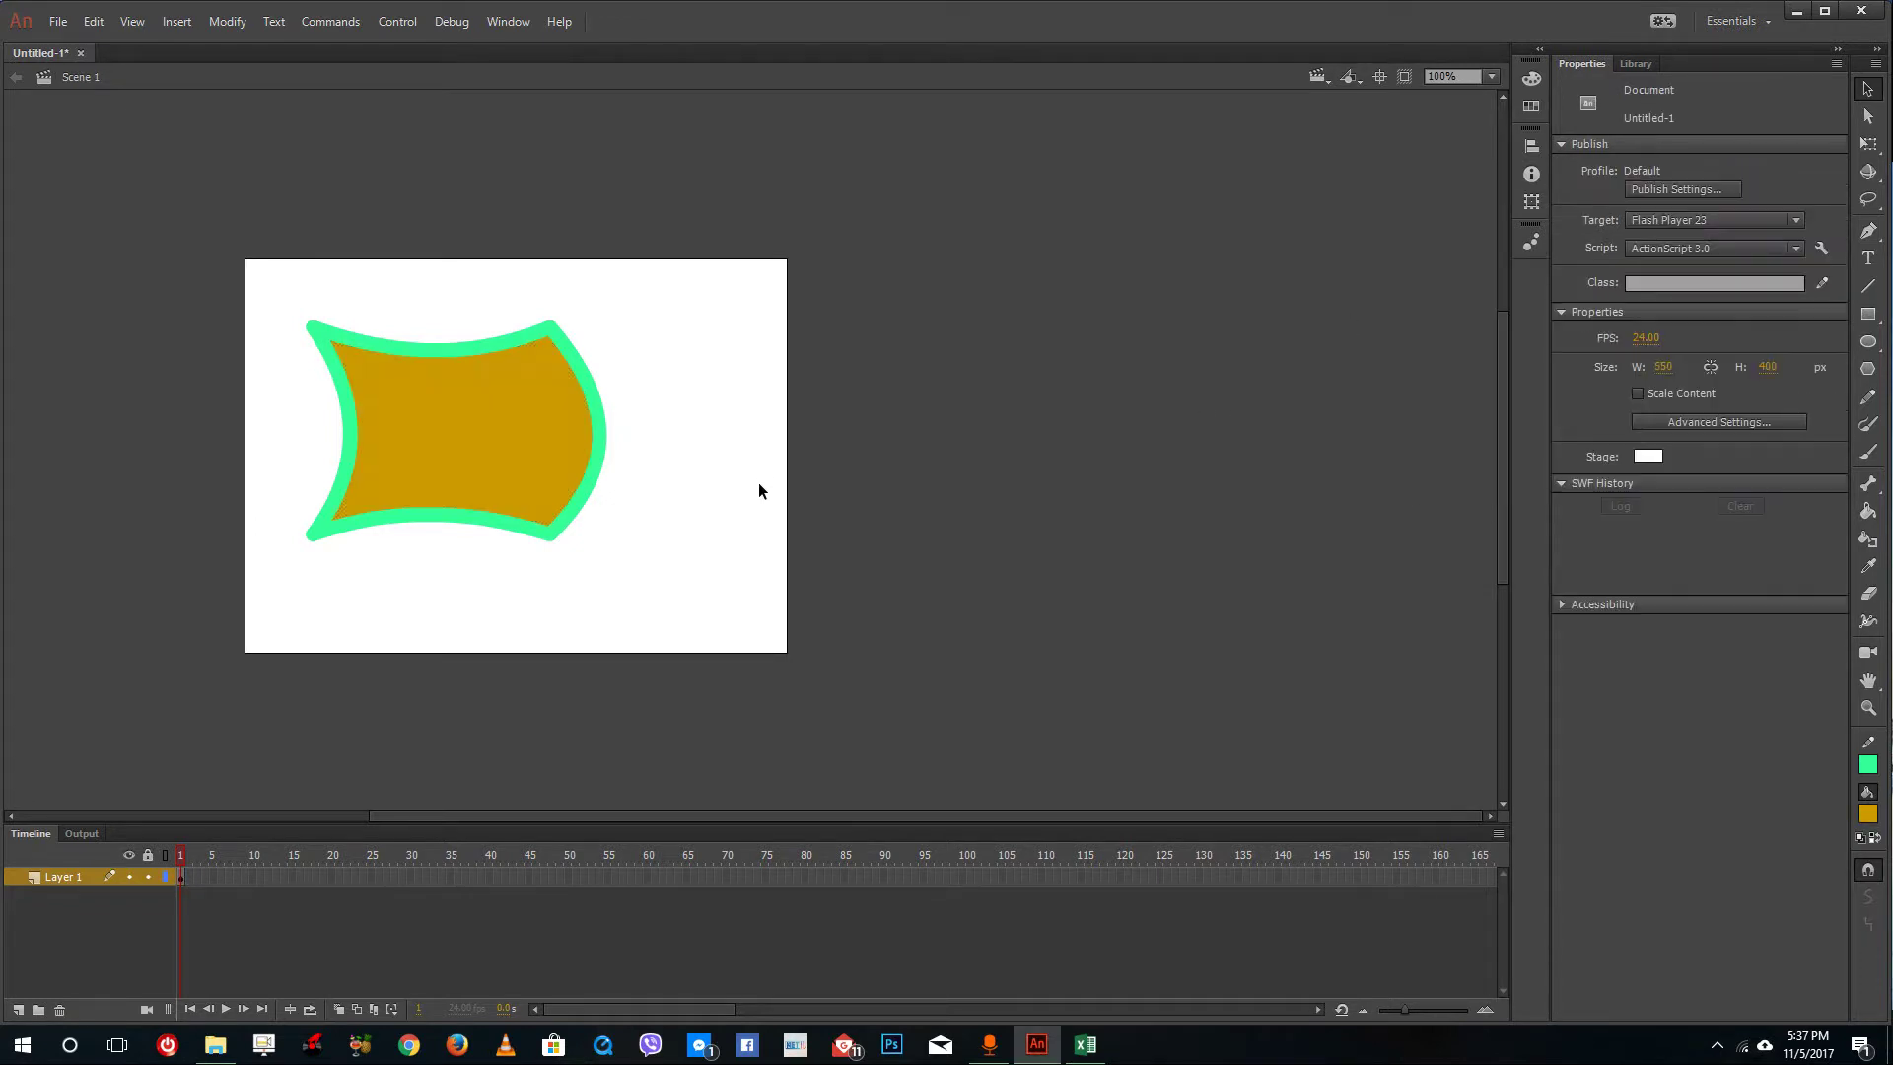
drag(794, 612, 5, 91)
click(1727, 355)
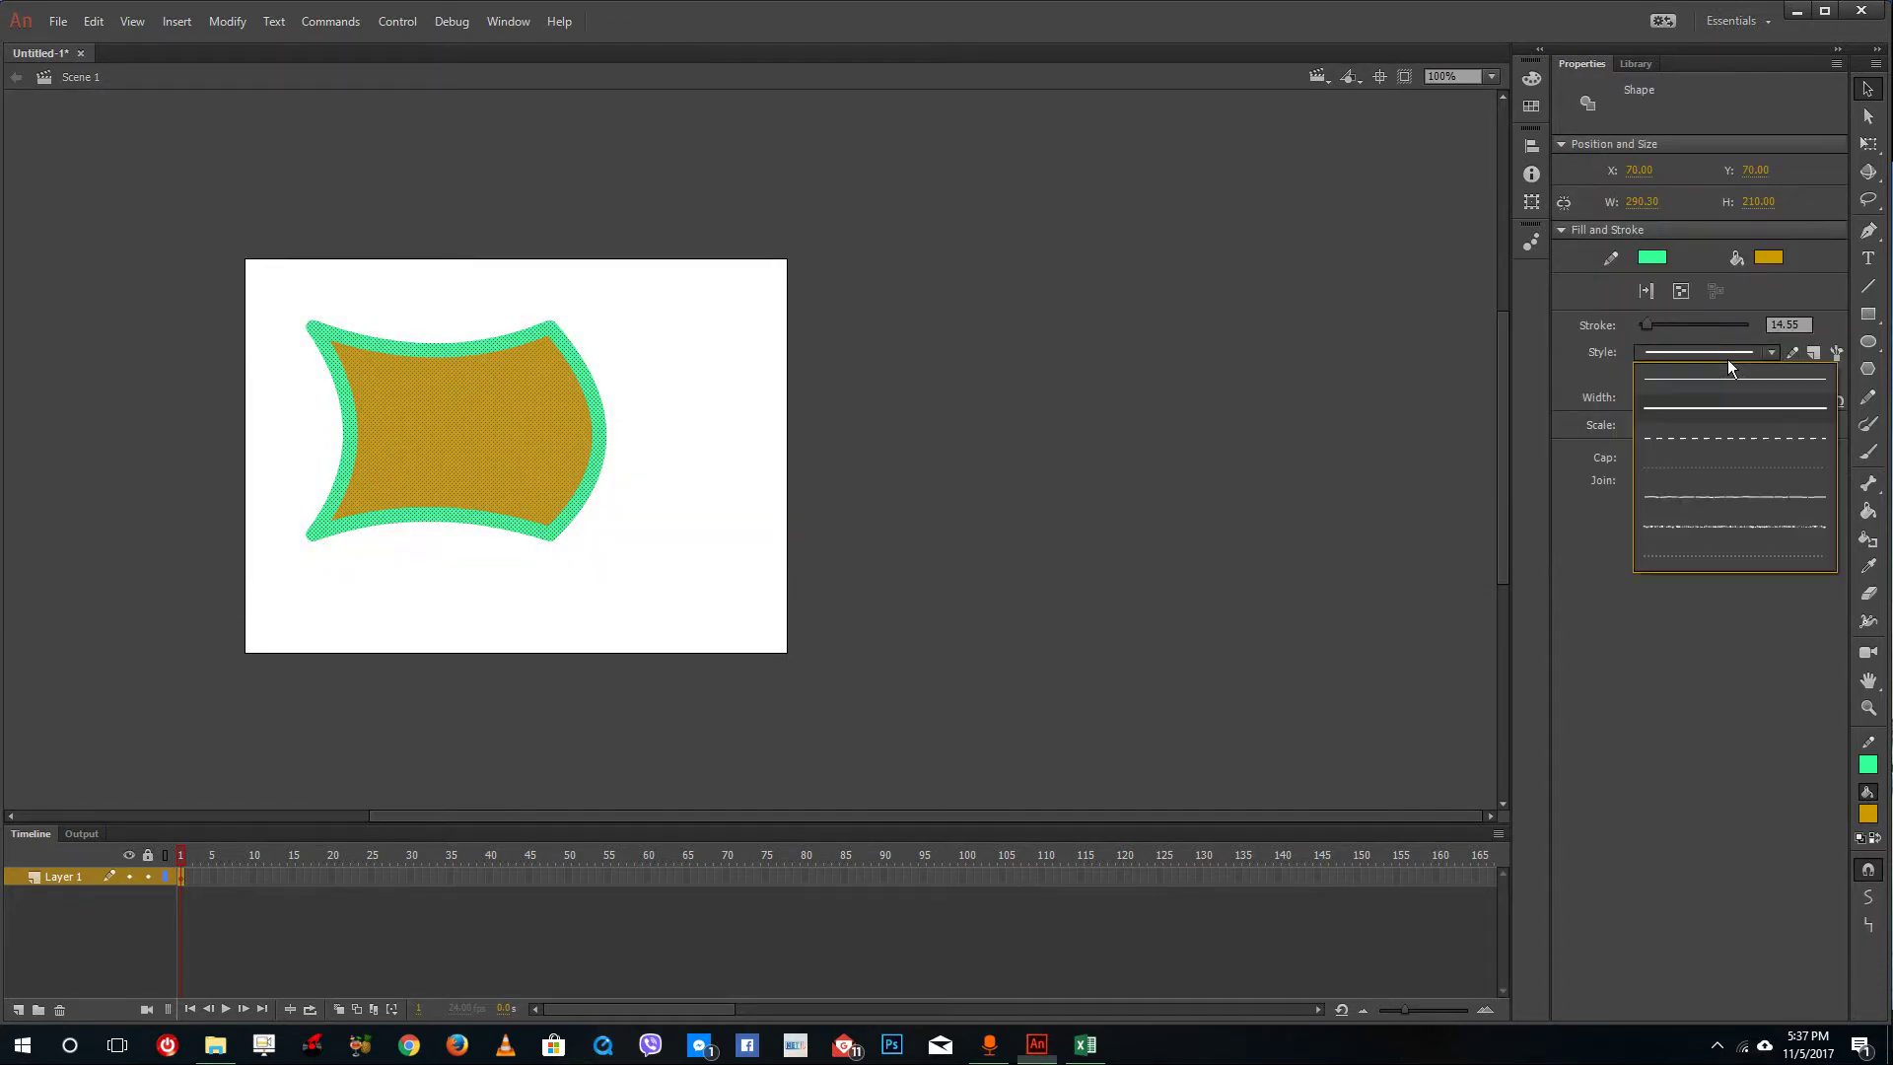
click(1725, 519)
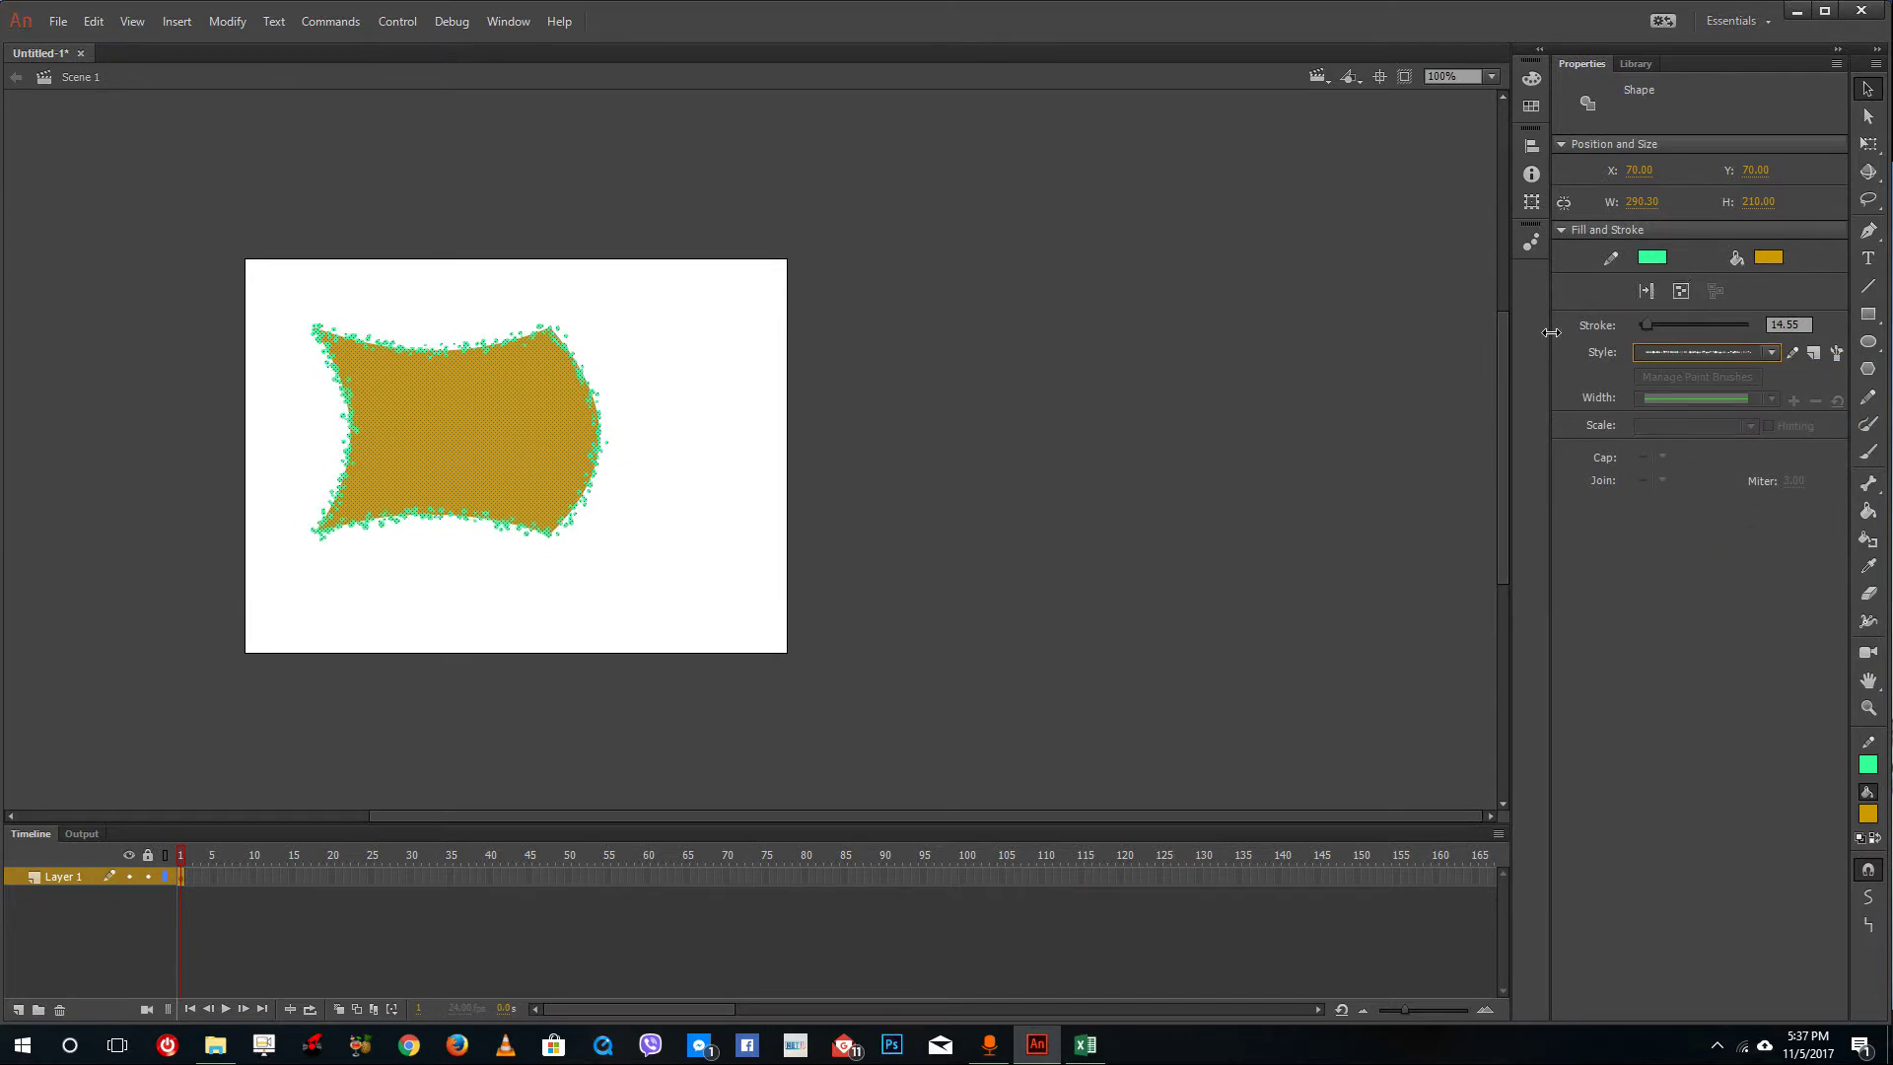
click(1271, 346)
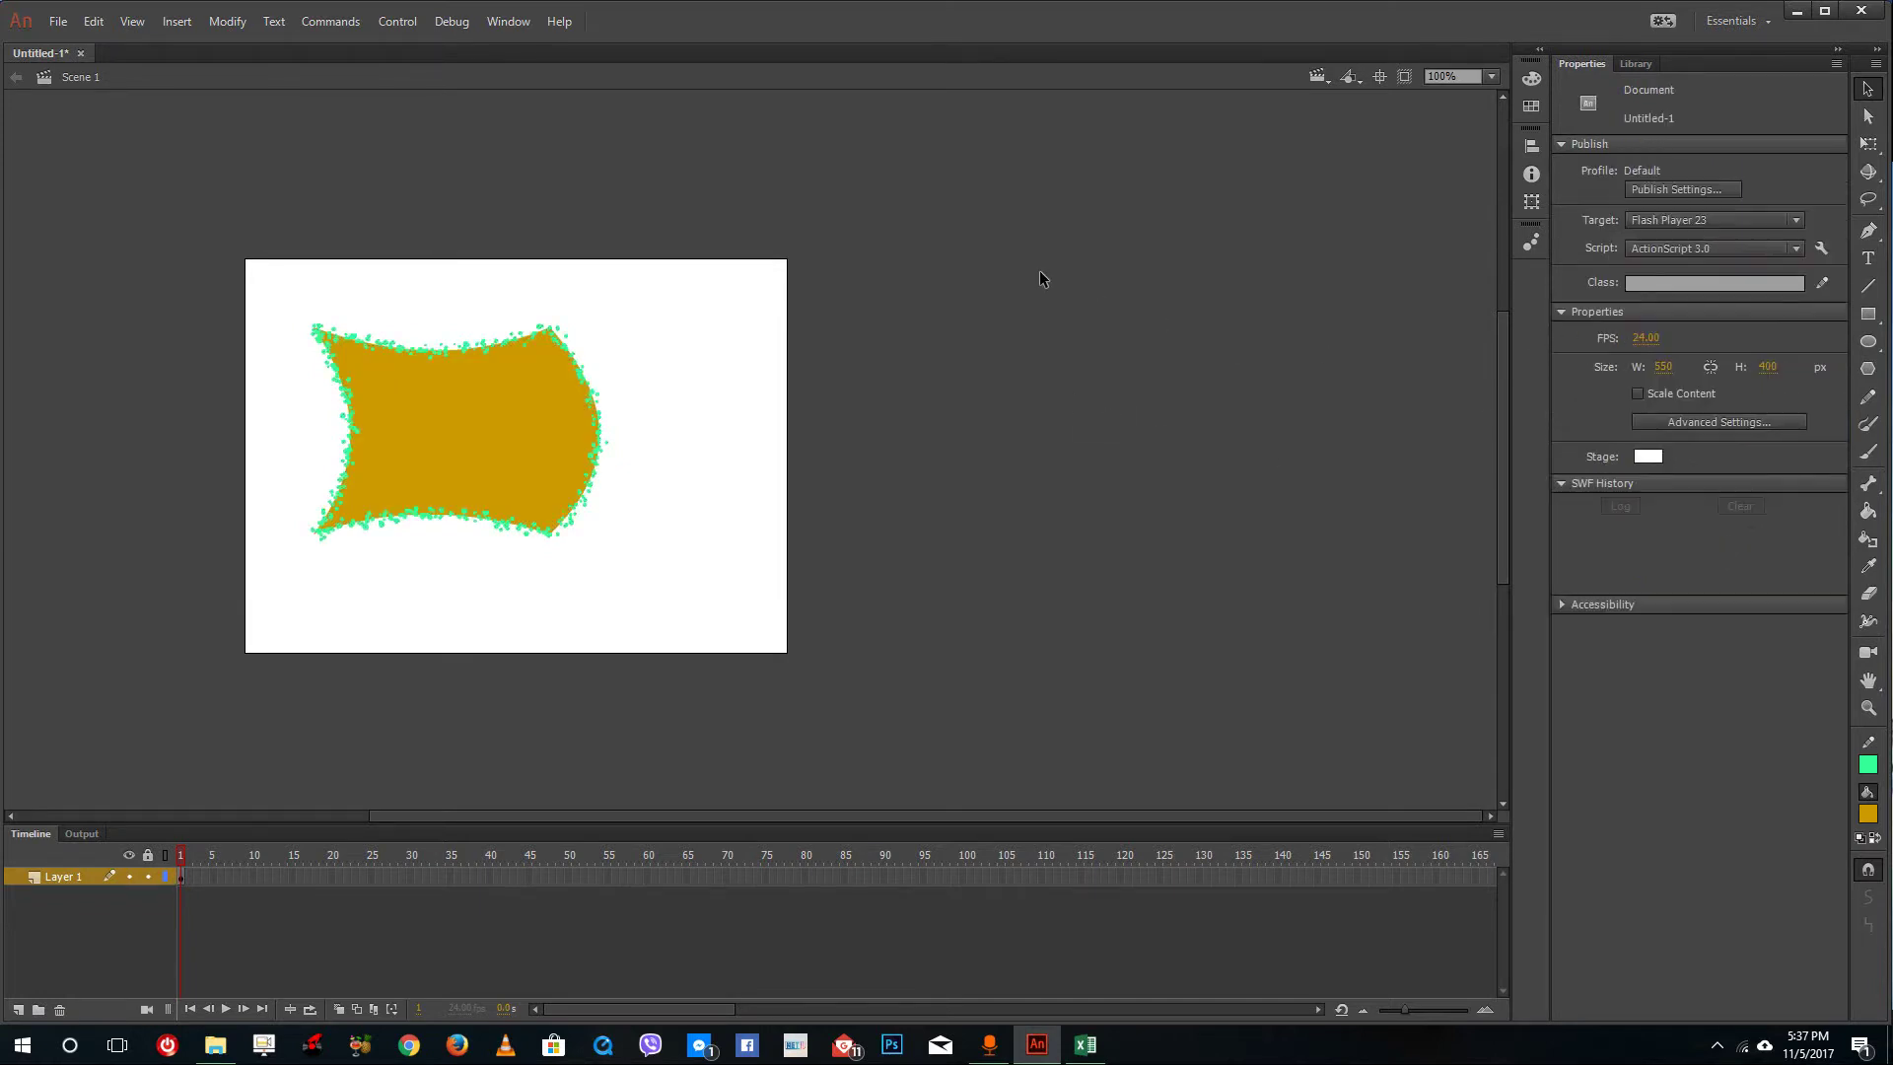